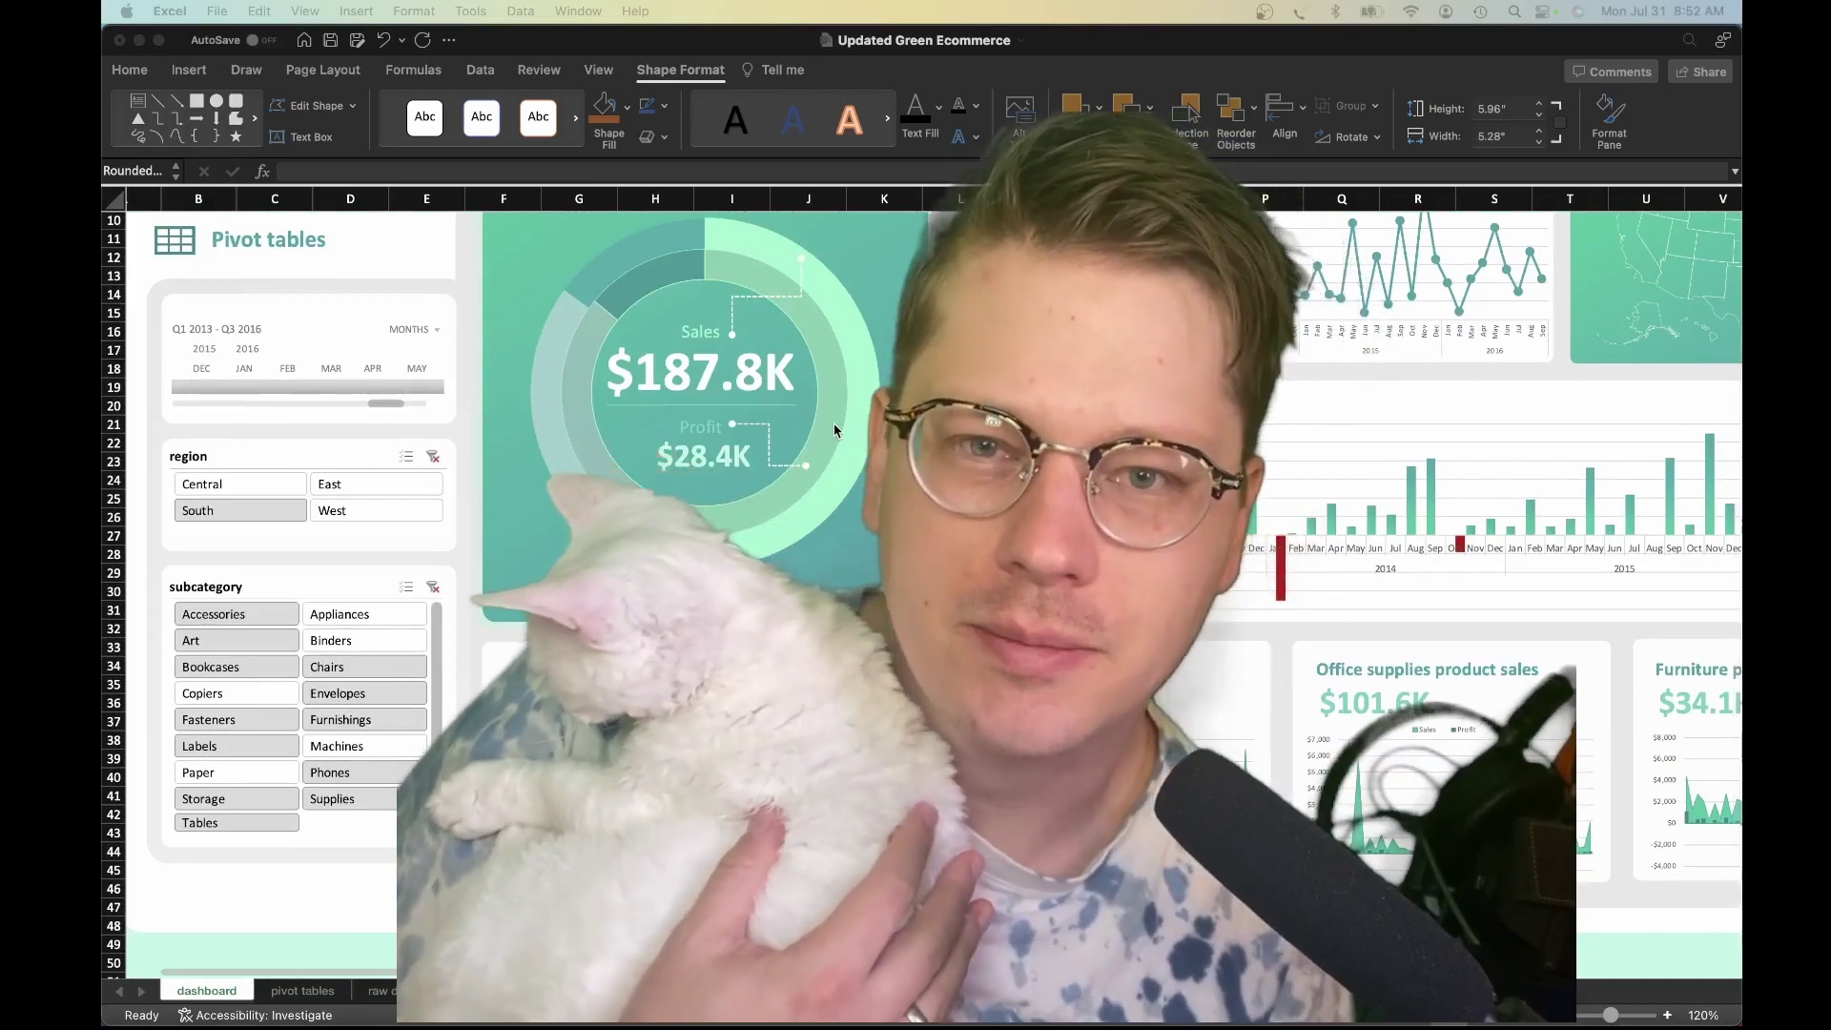
- Scroll the raw data table, briefly showing and leaving the 3-D layer view unchanged
scroll(834, 422, up, 5)
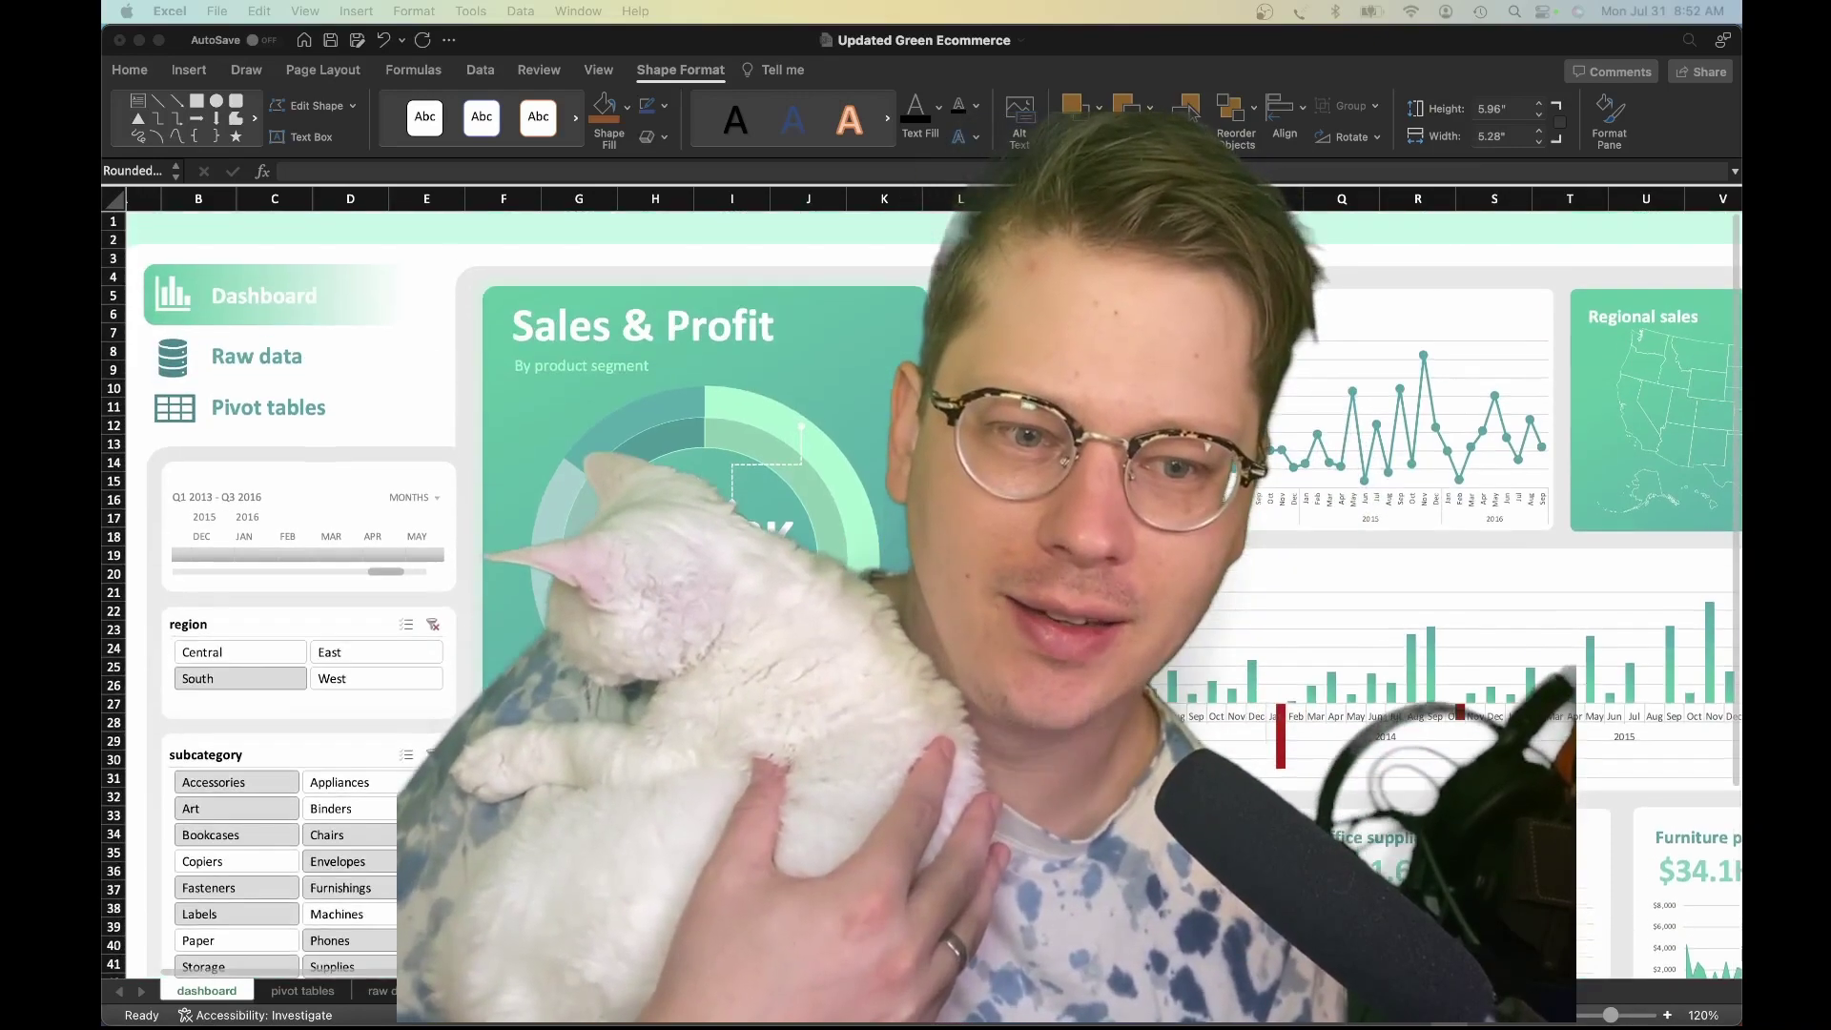
scroll(834, 422, down, 5)
scroll(834, 421, up, 4)
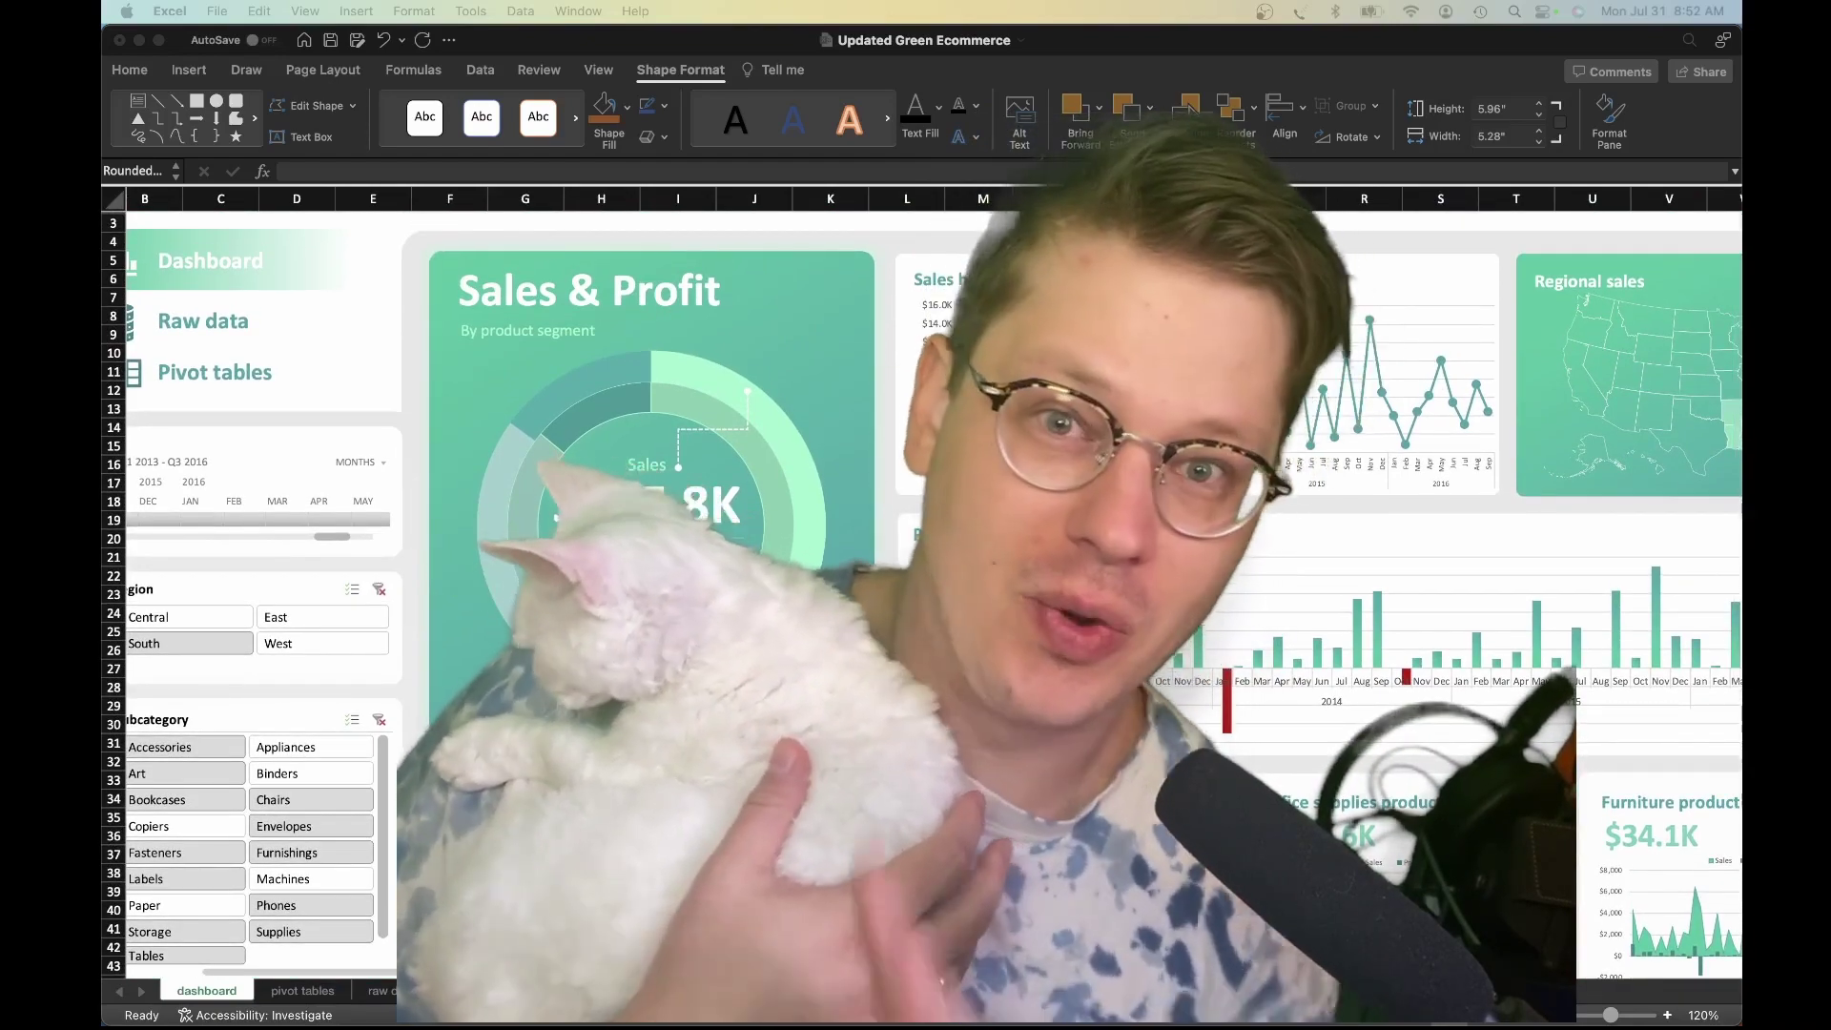
scroll(833, 421, down, 3)
scroll(834, 422, left, 1)
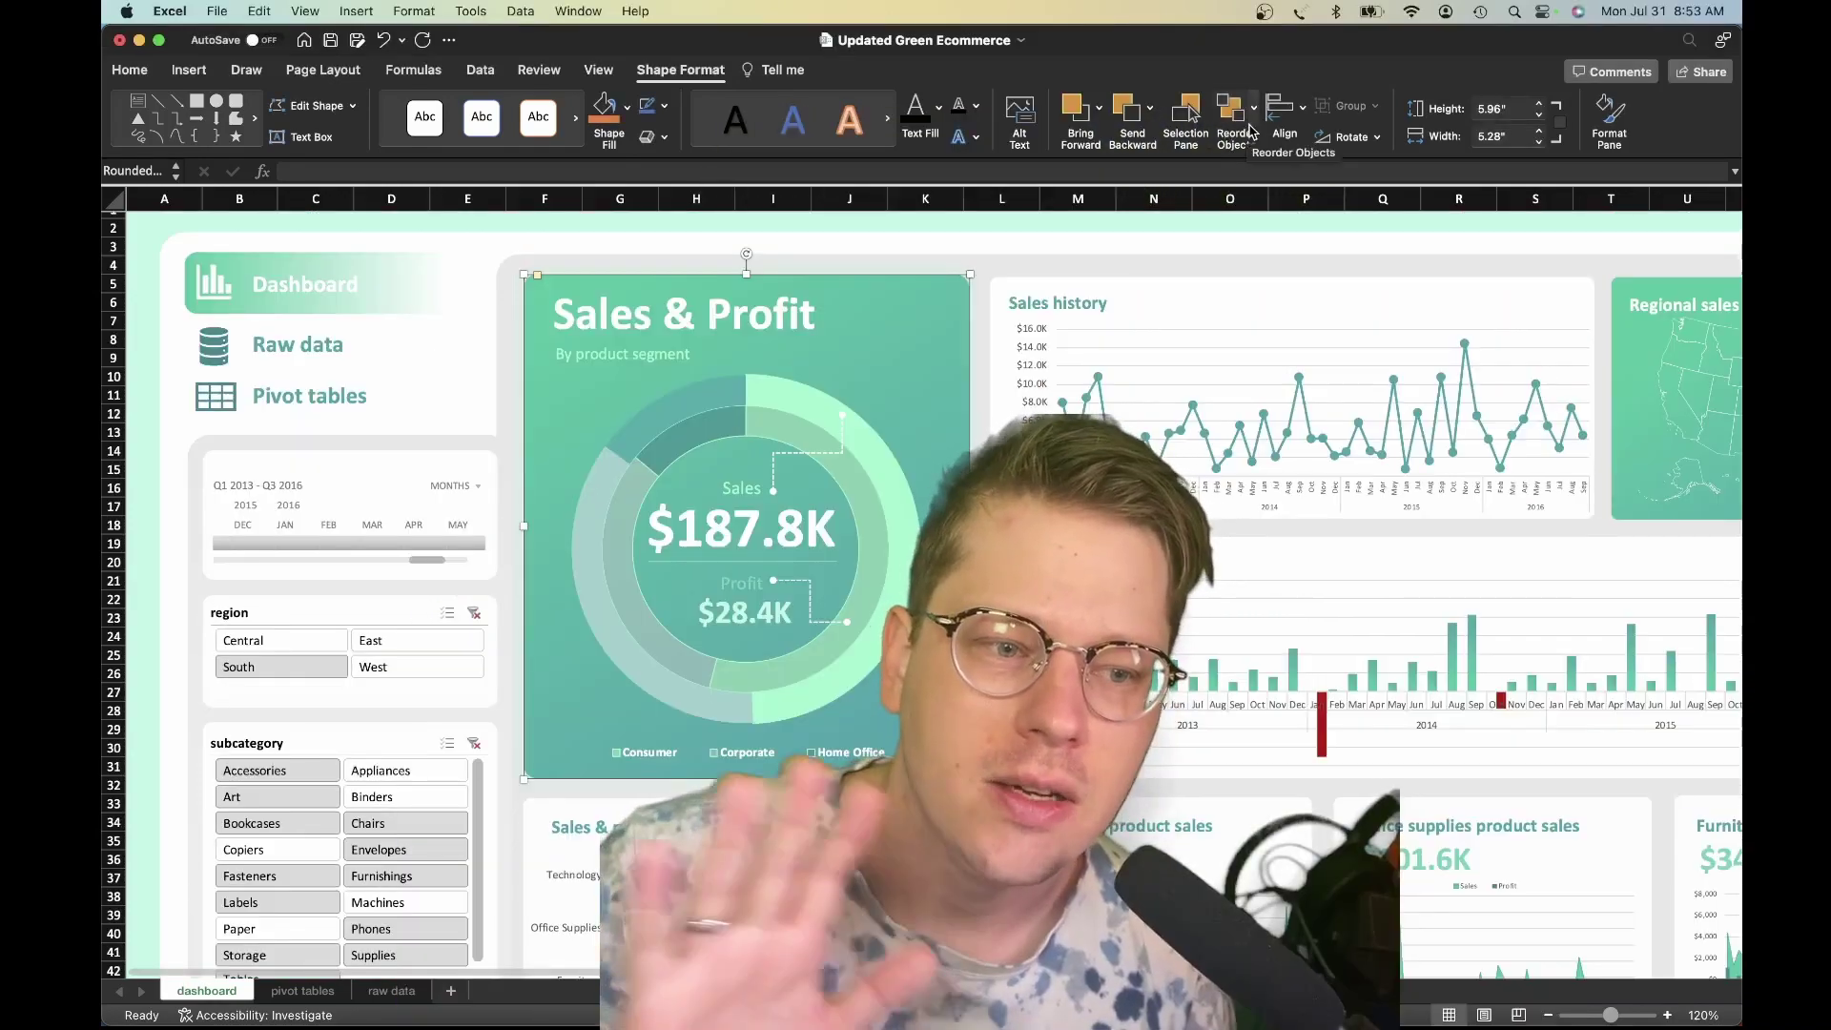
click(1231, 122)
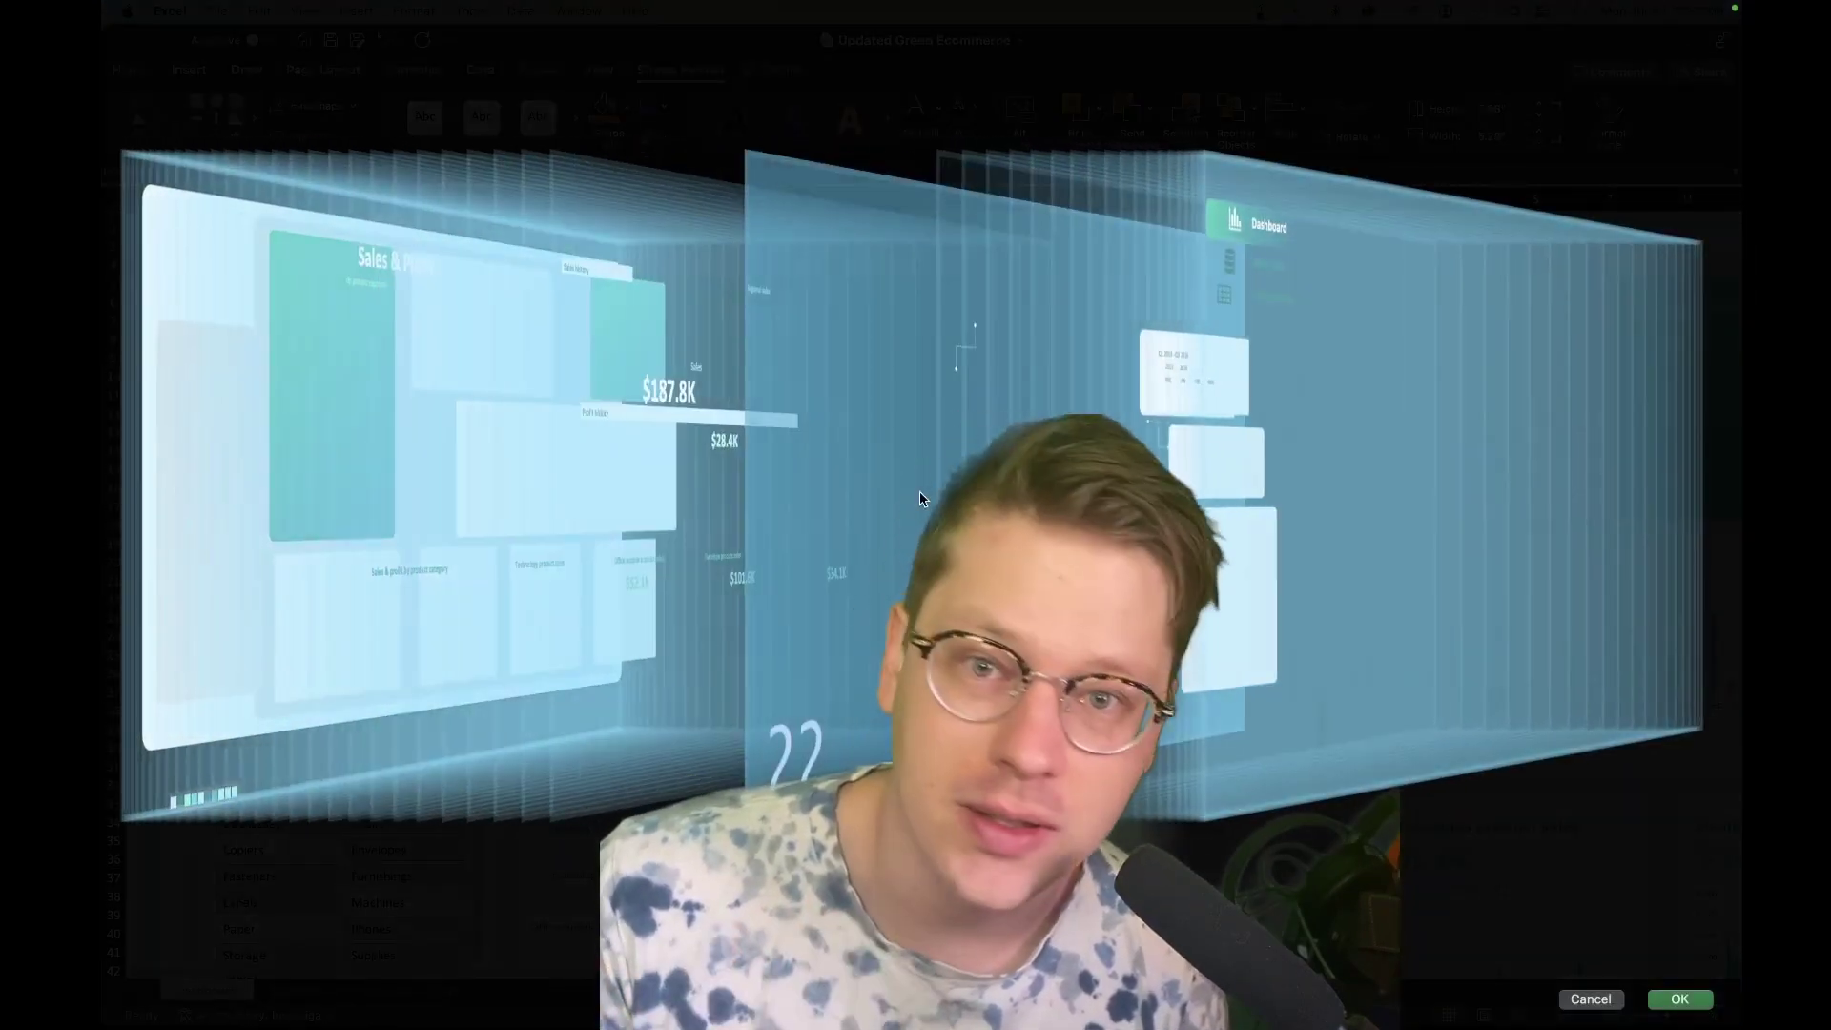
click(1669, 1001)
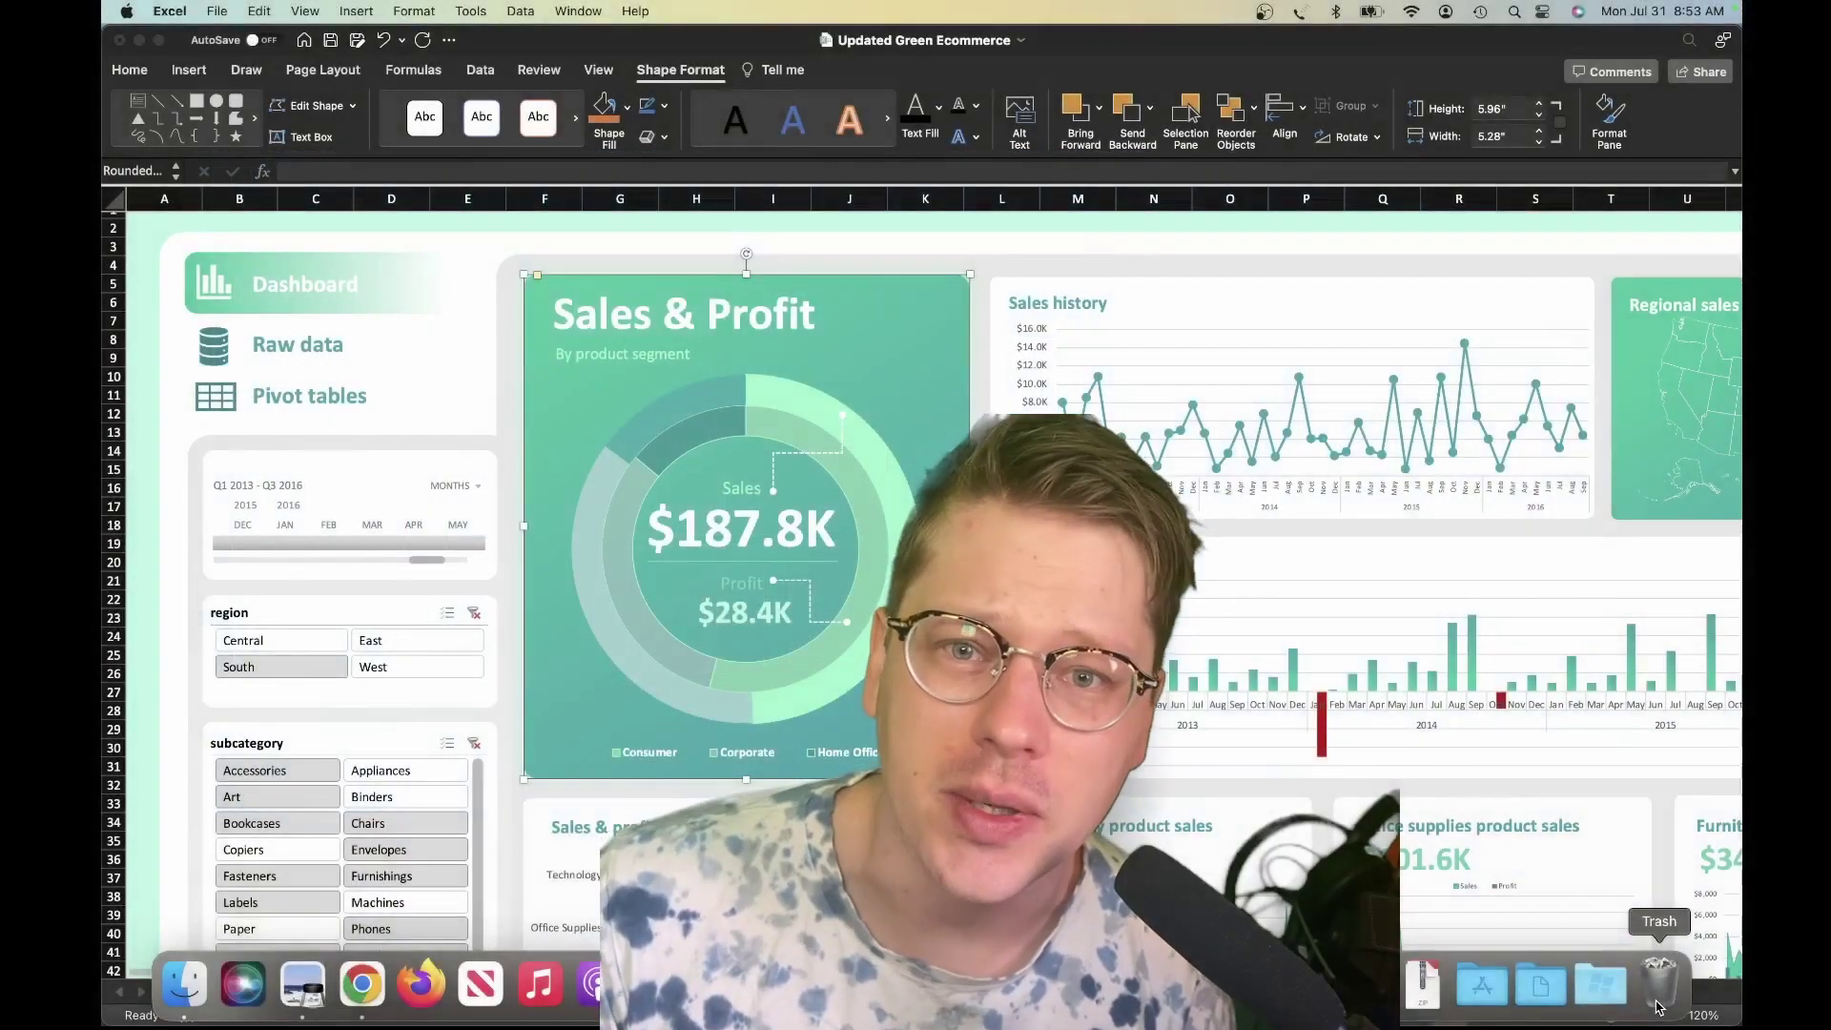
- Scroll up, down and sideways through the order-level sales table
scroll(922, 596, down, 1)
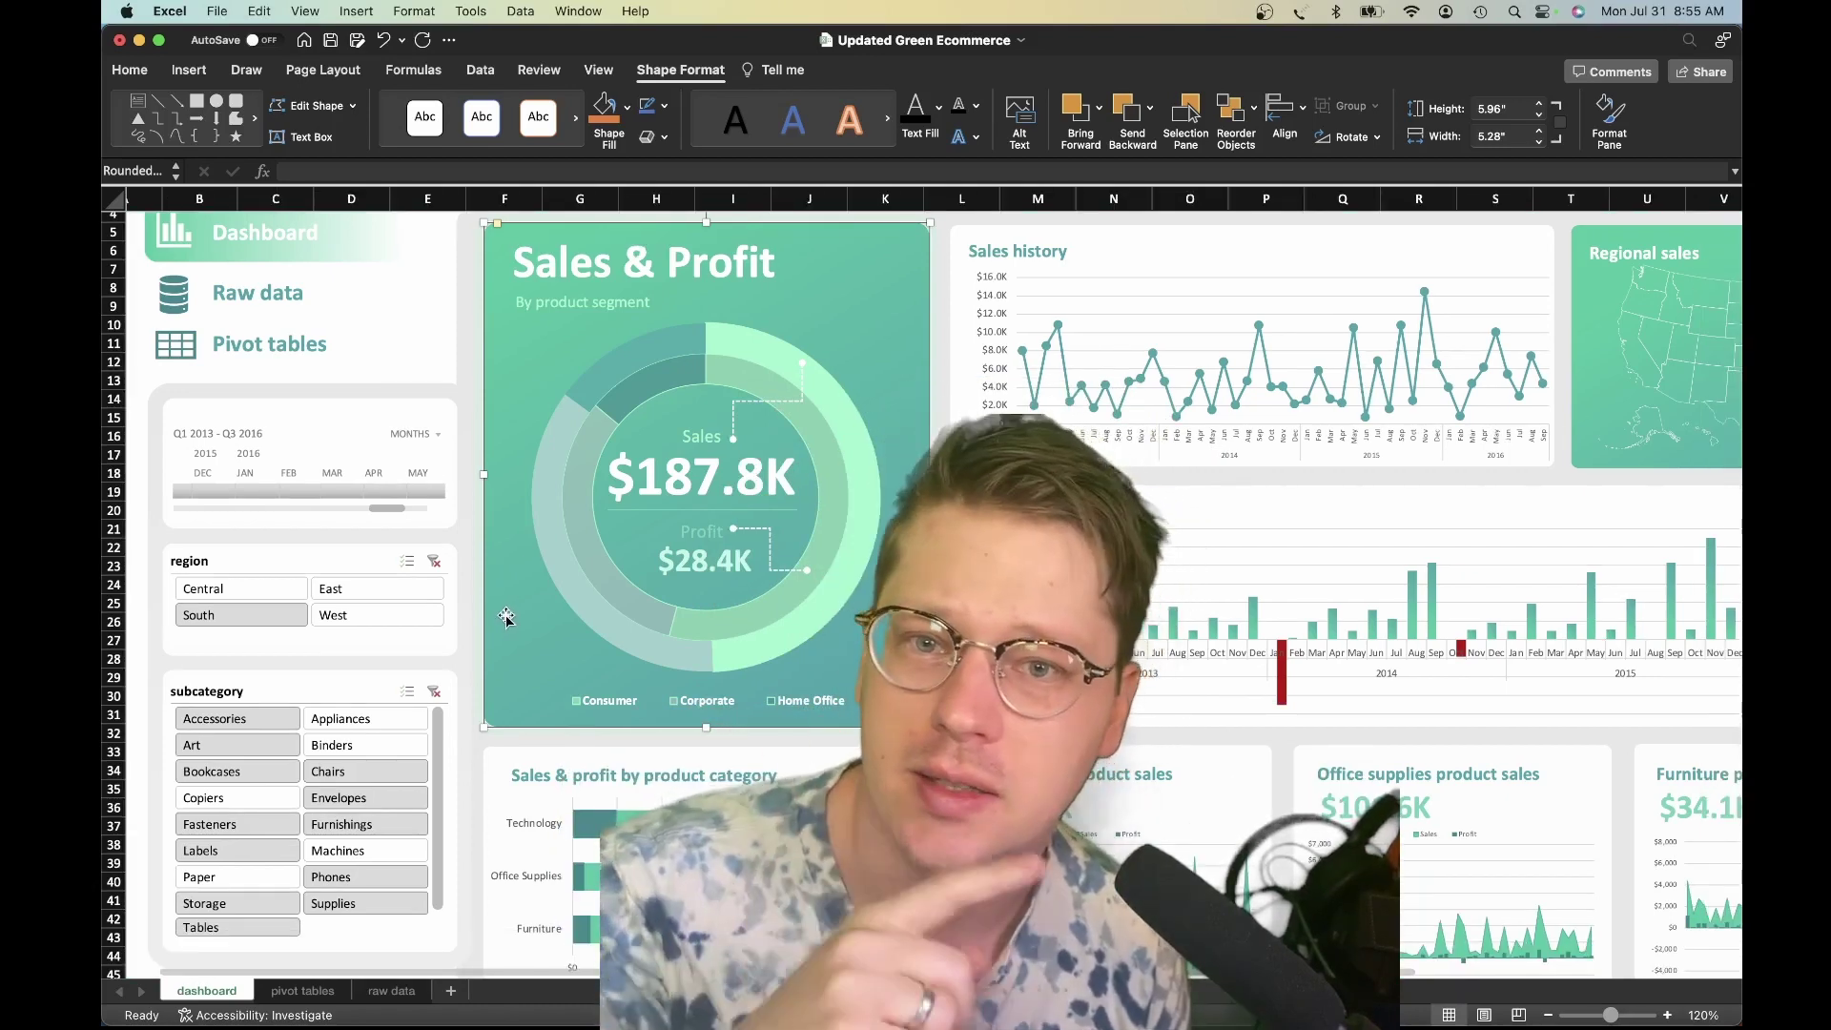
scroll(506, 618, up, 1)
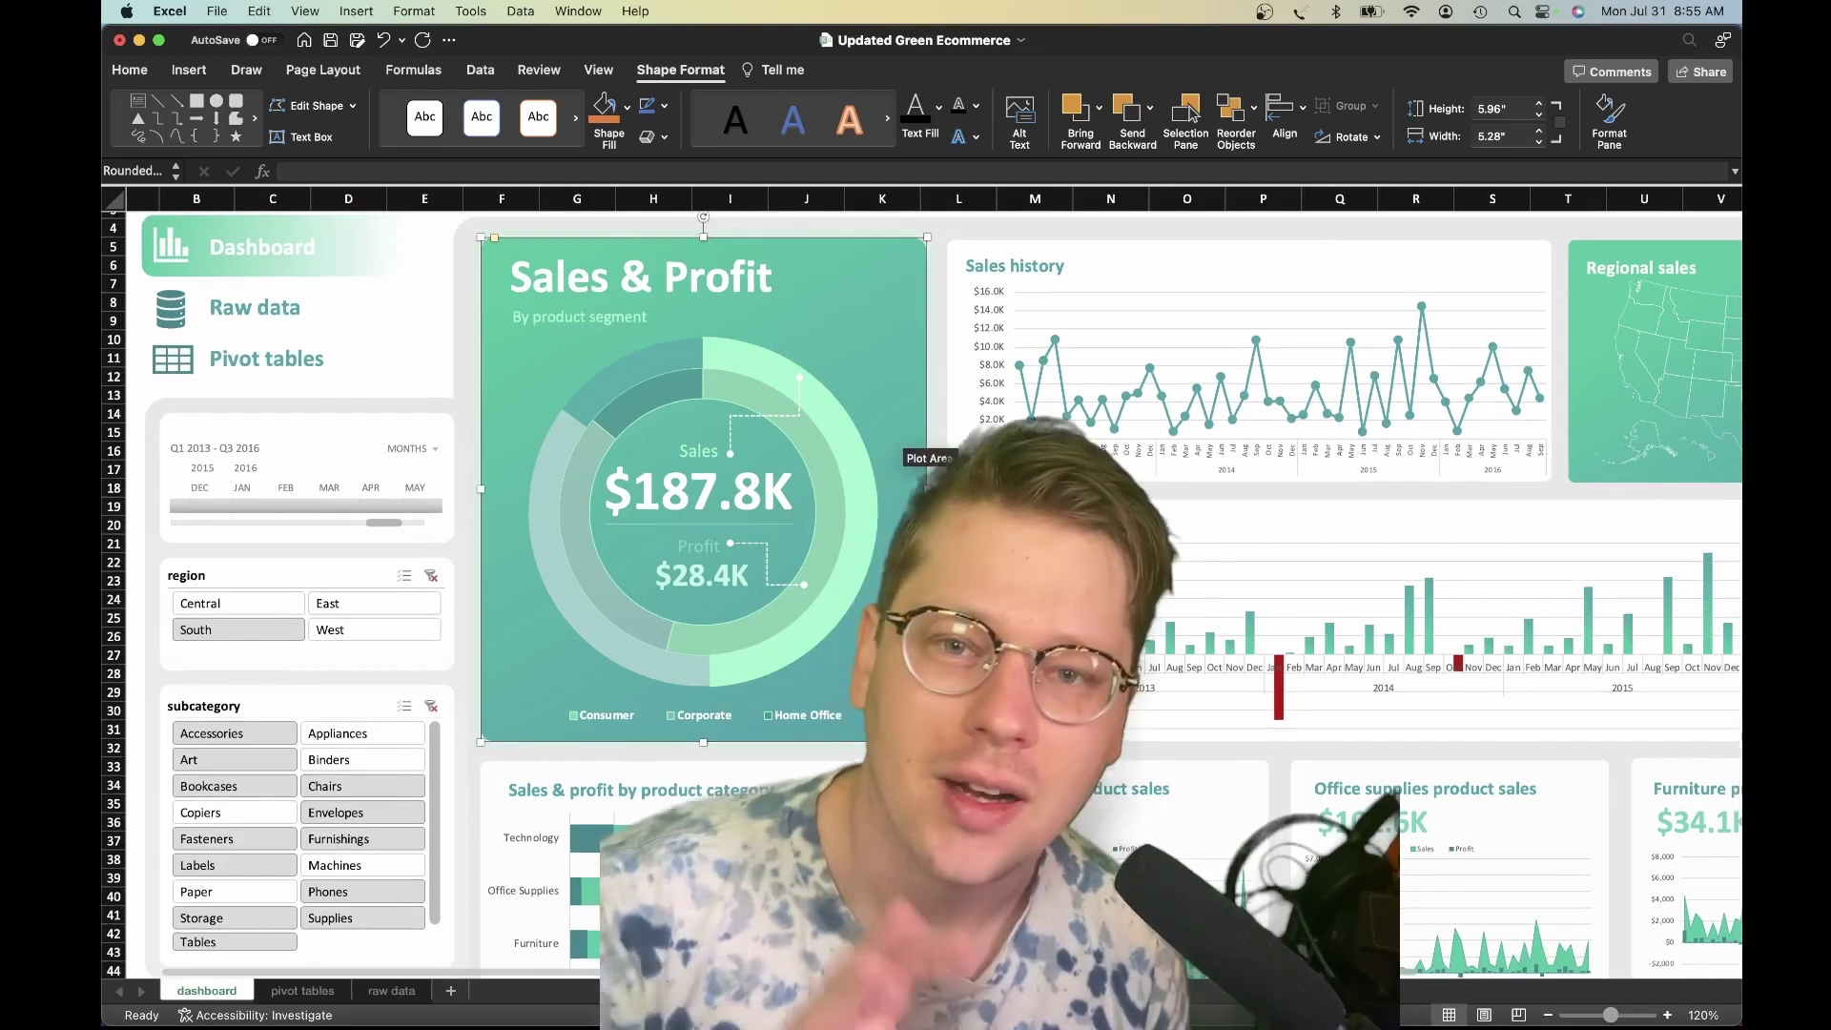
scroll(857, 648, down, 2)
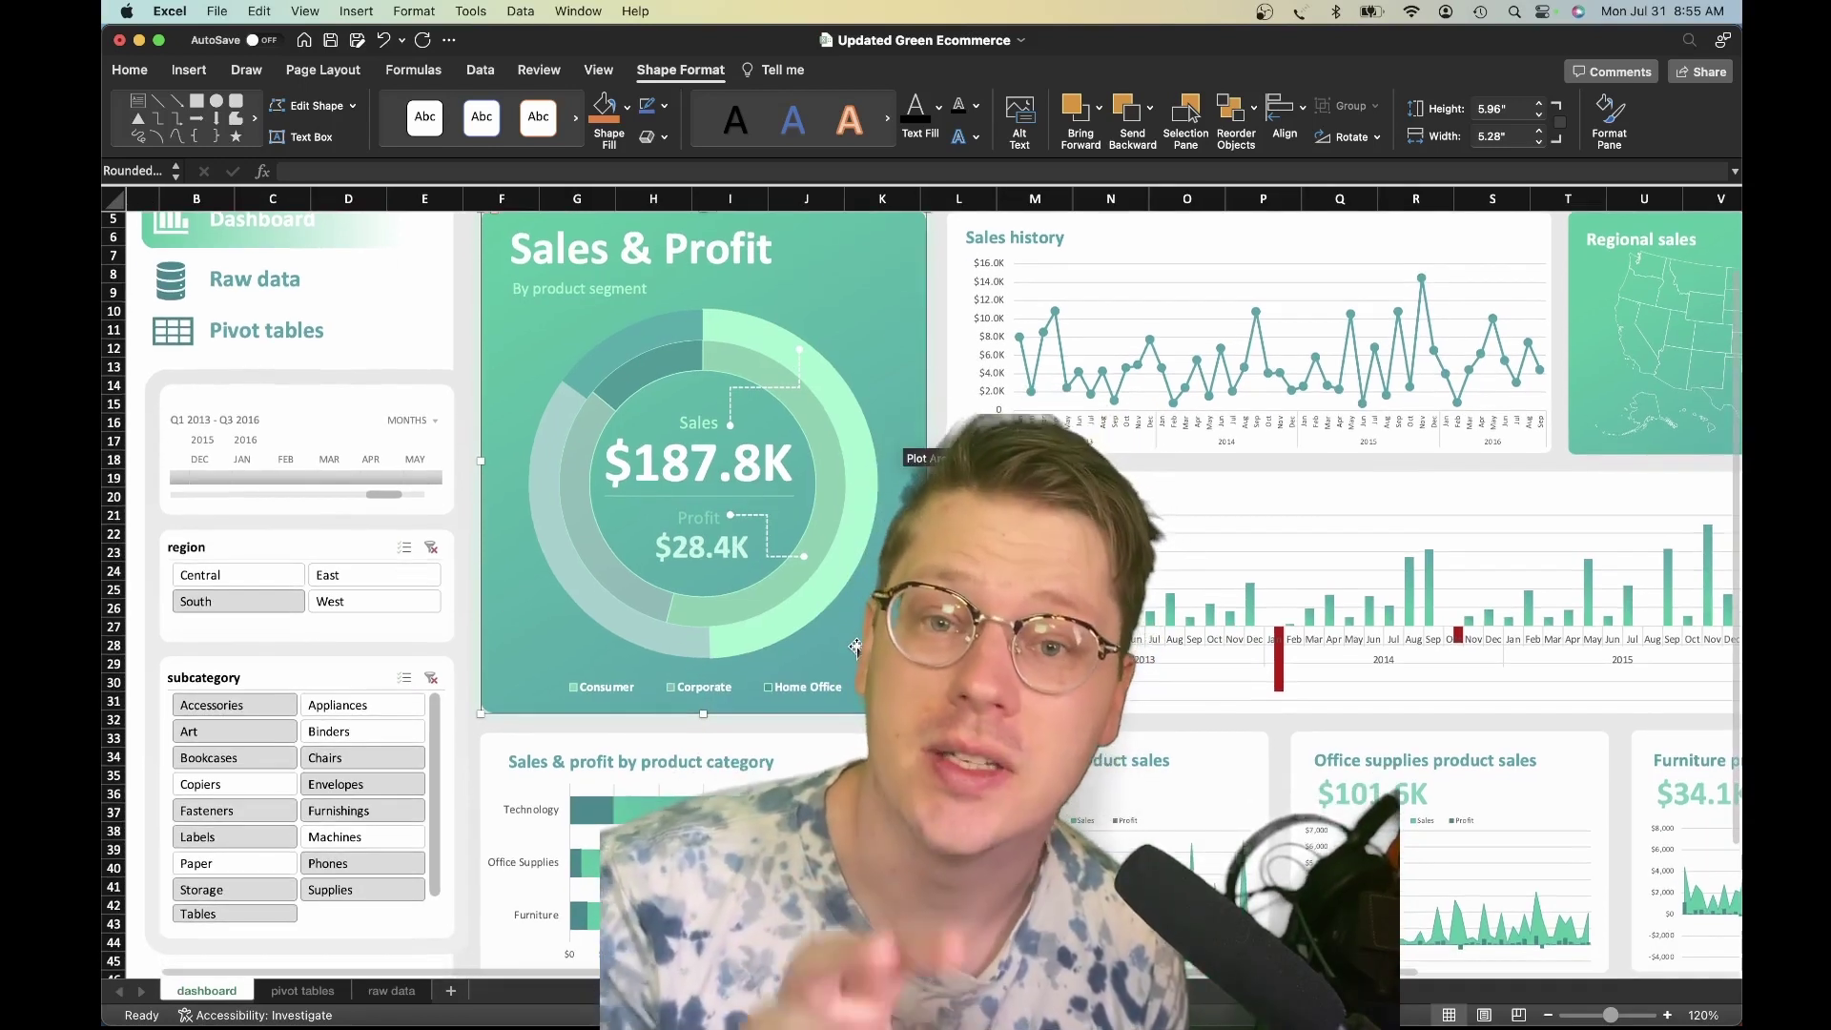
scroll(857, 646, up, 4)
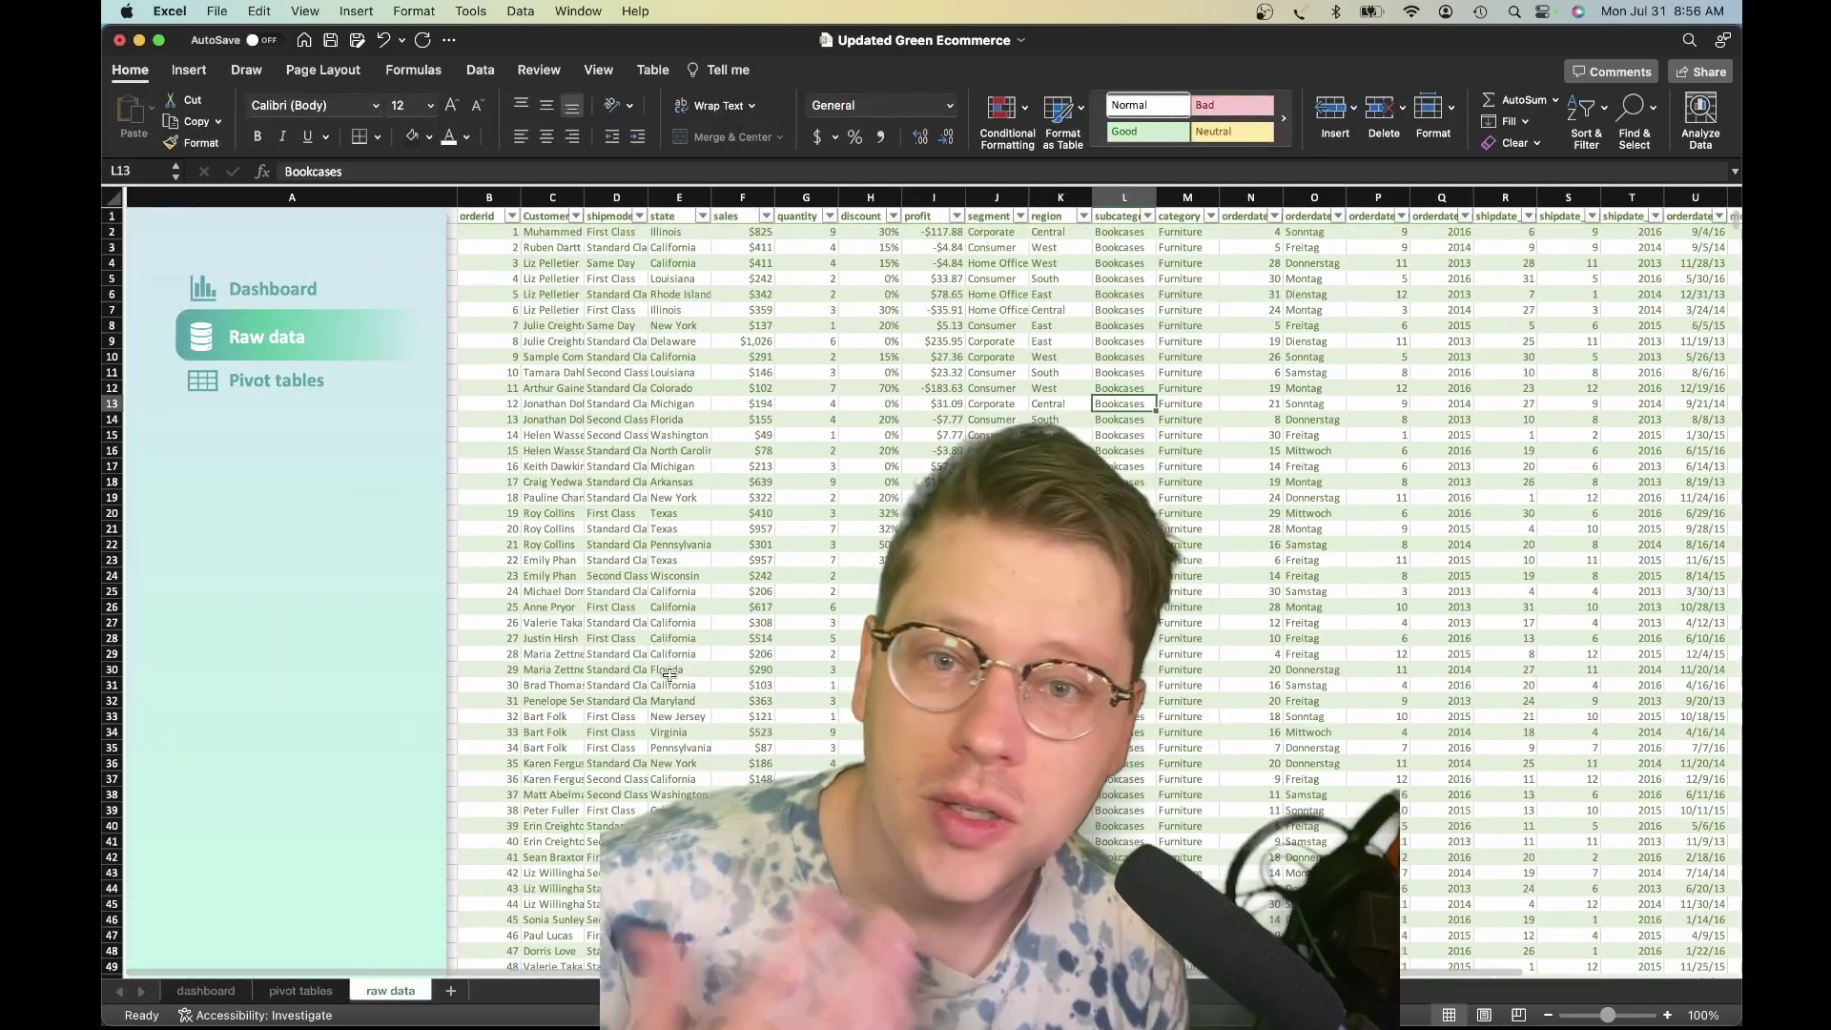
scroll(672, 681, right, 1)
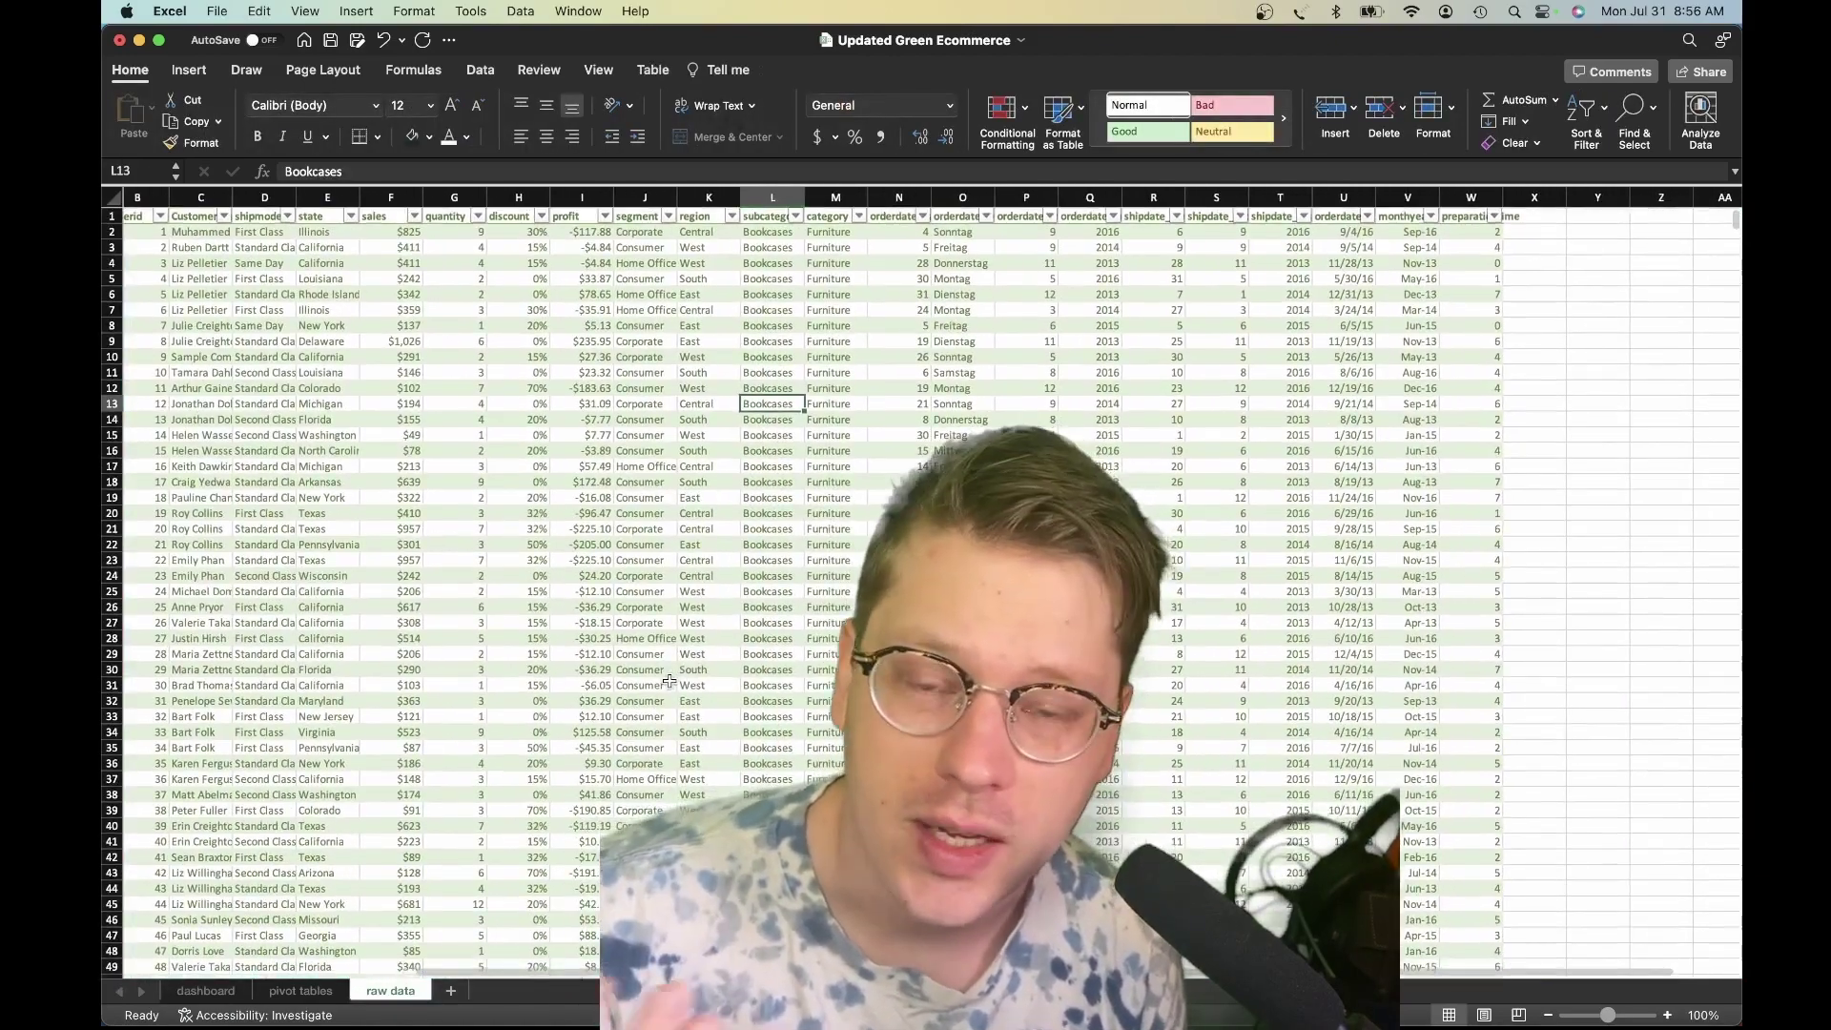
scroll(670, 680, down, 1)
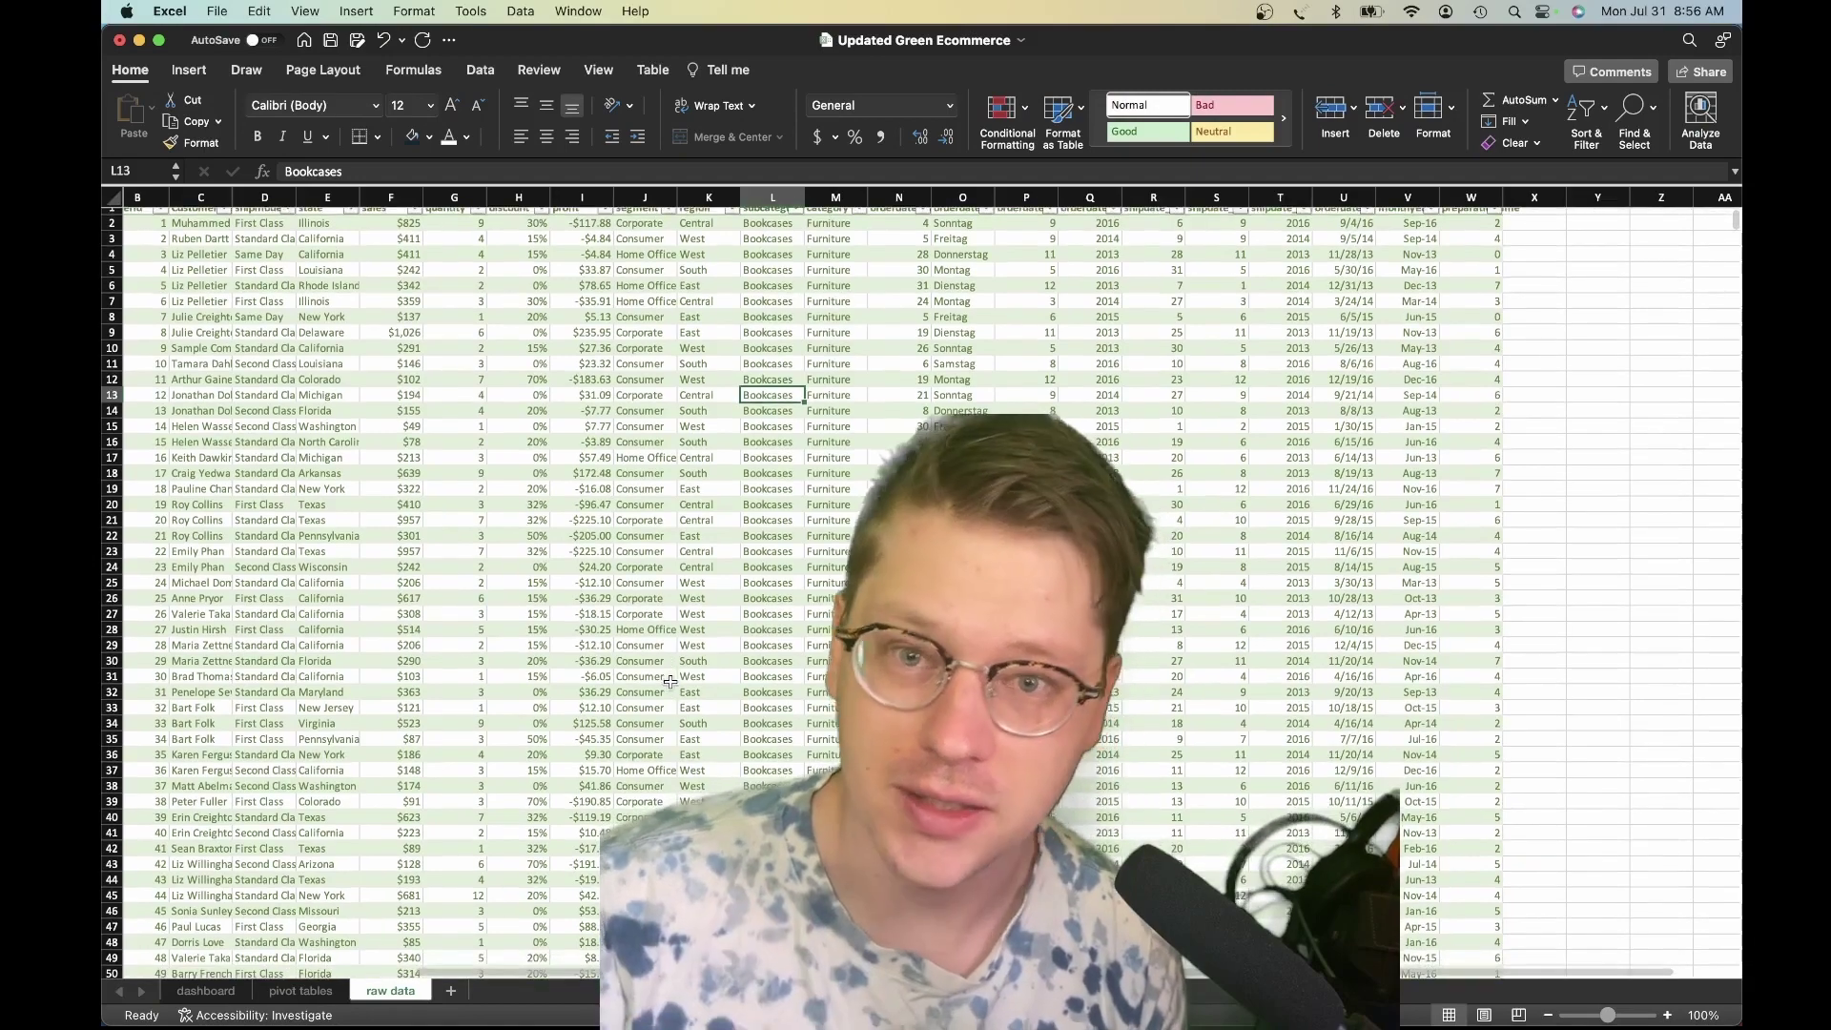
scroll(672, 680, up, 1)
scroll(662, 670, left, 1)
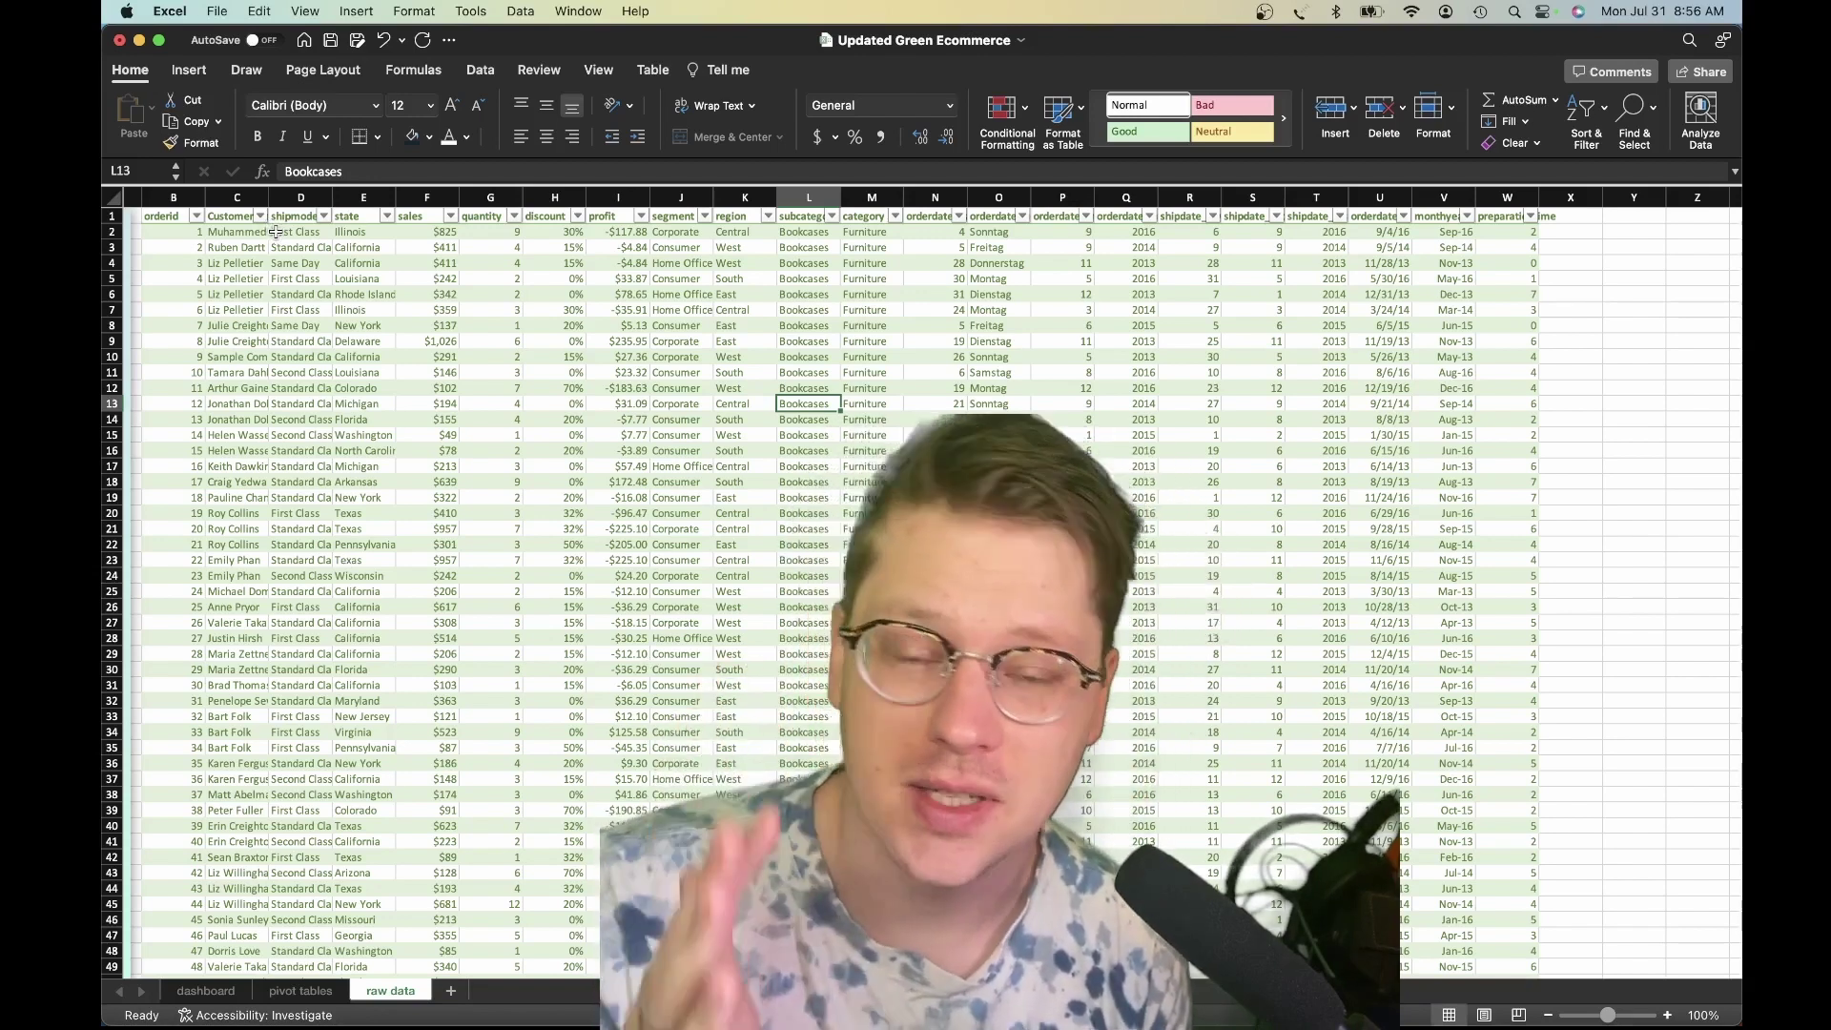
scroll(680, 427, left, 1)
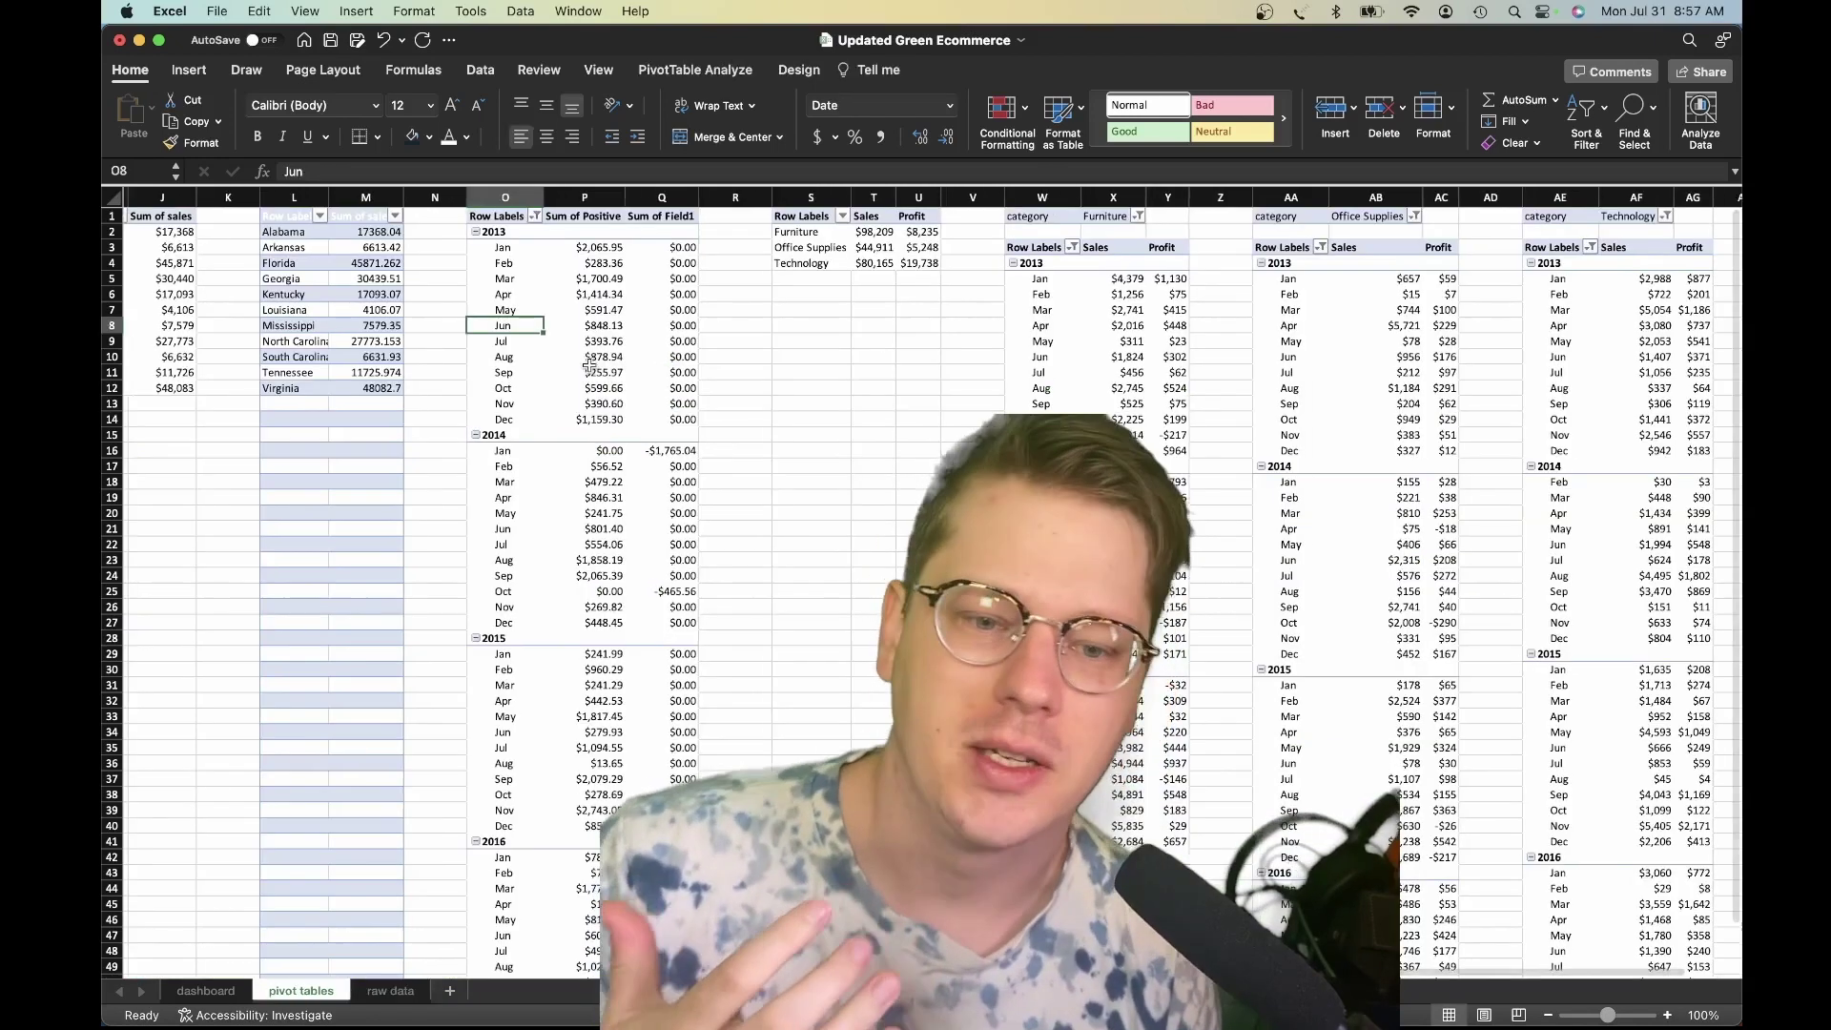
- Scroll across the pivot tables with the active cell at V10, then go back to the dashboard sheet
scroll(898, 320, right, 3)
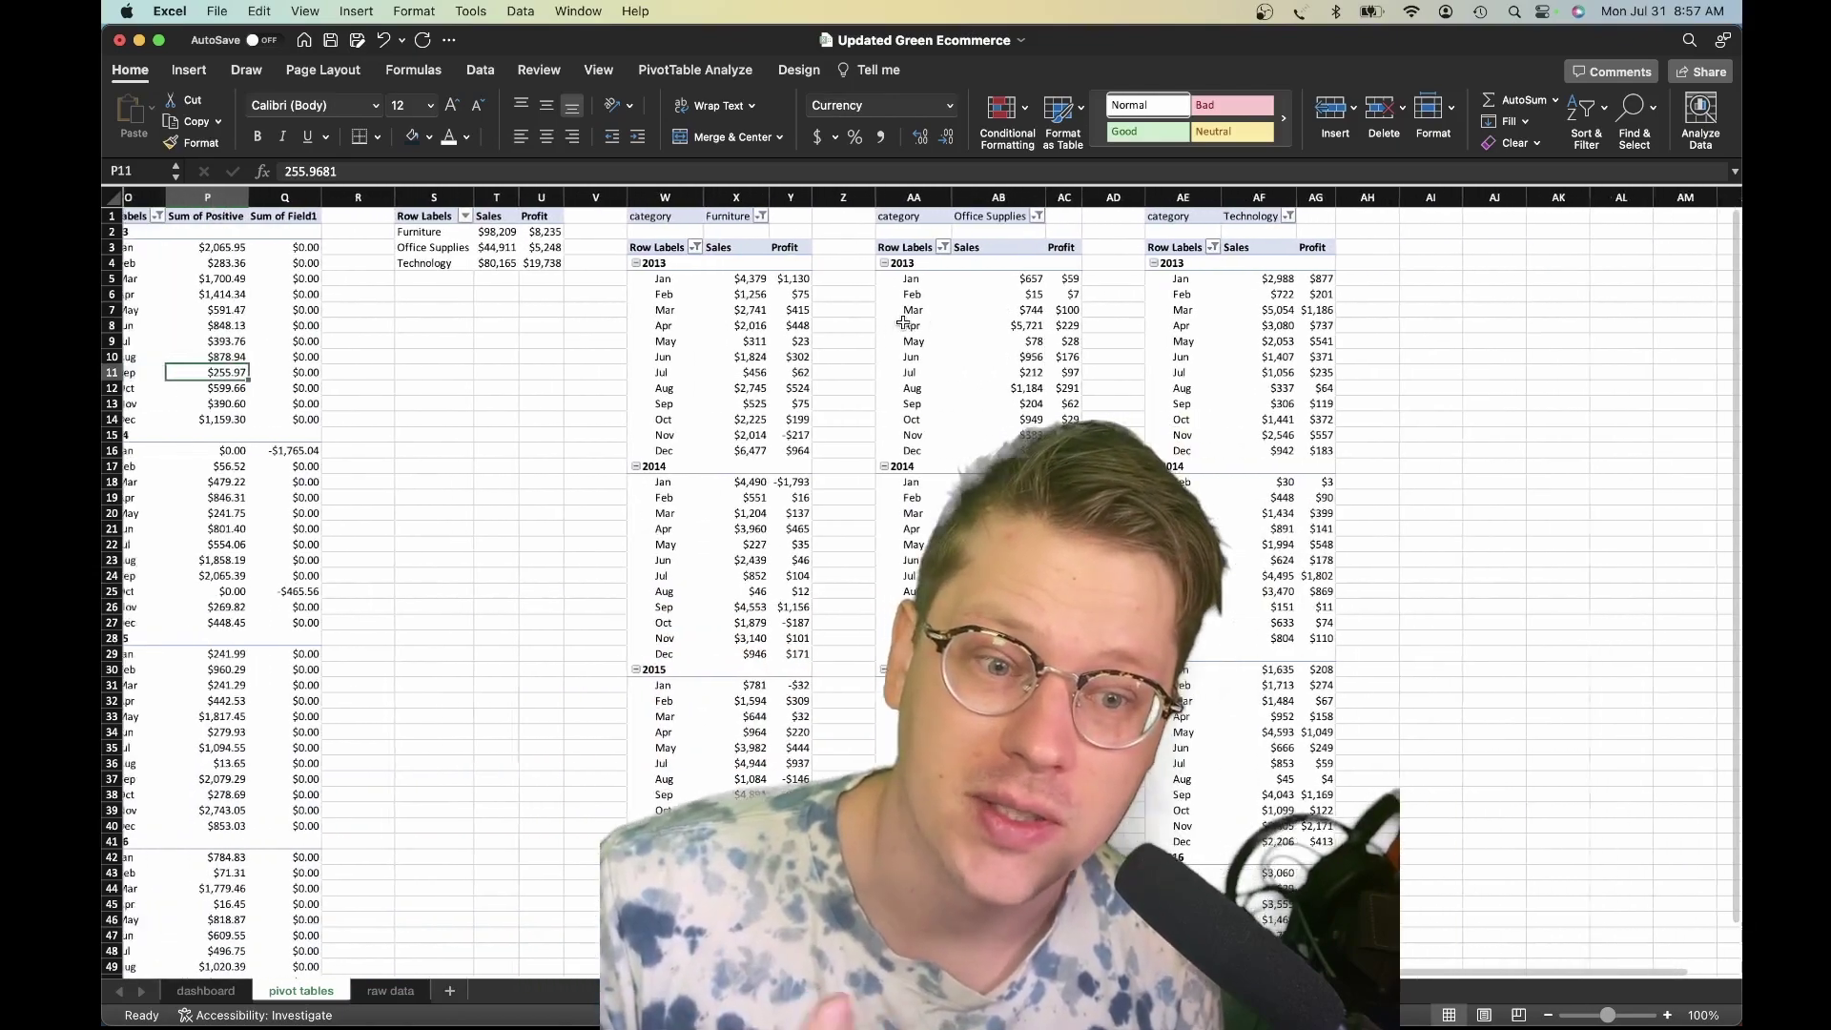
scroll(900, 321, left, 10)
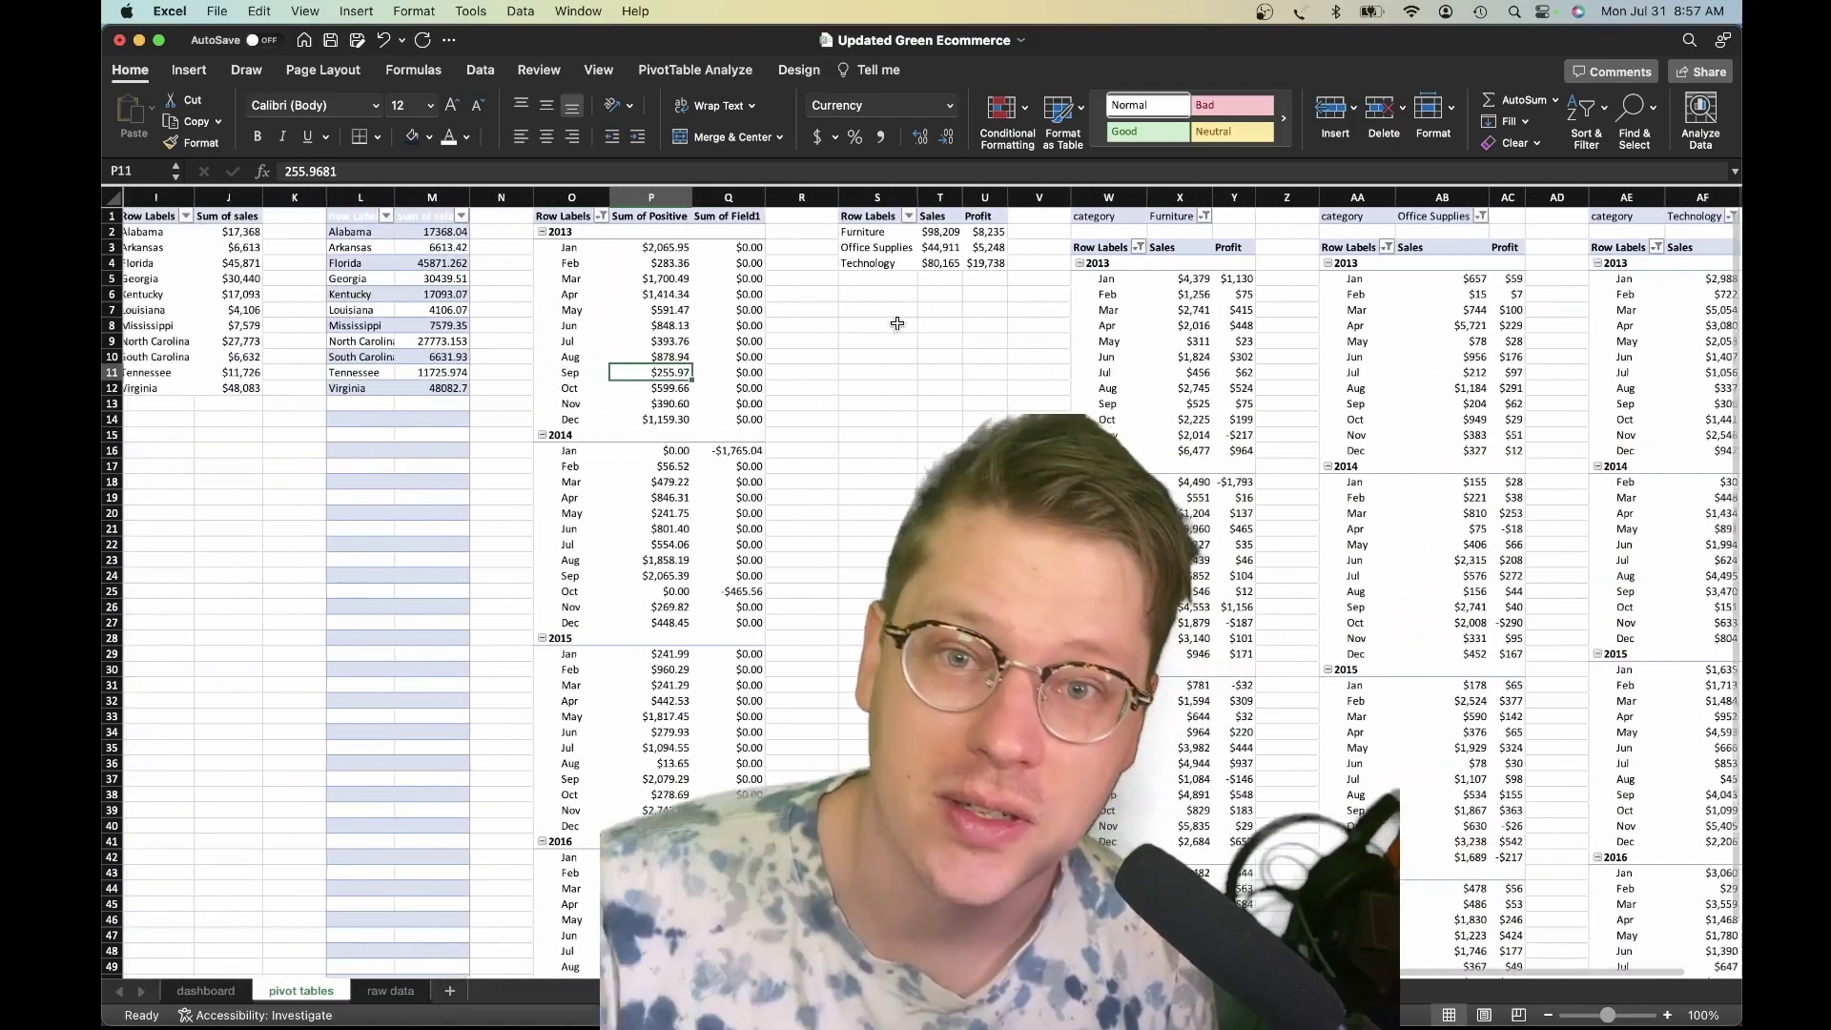
key(Up)
key(Right)
scroll(905, 360, right, 3)
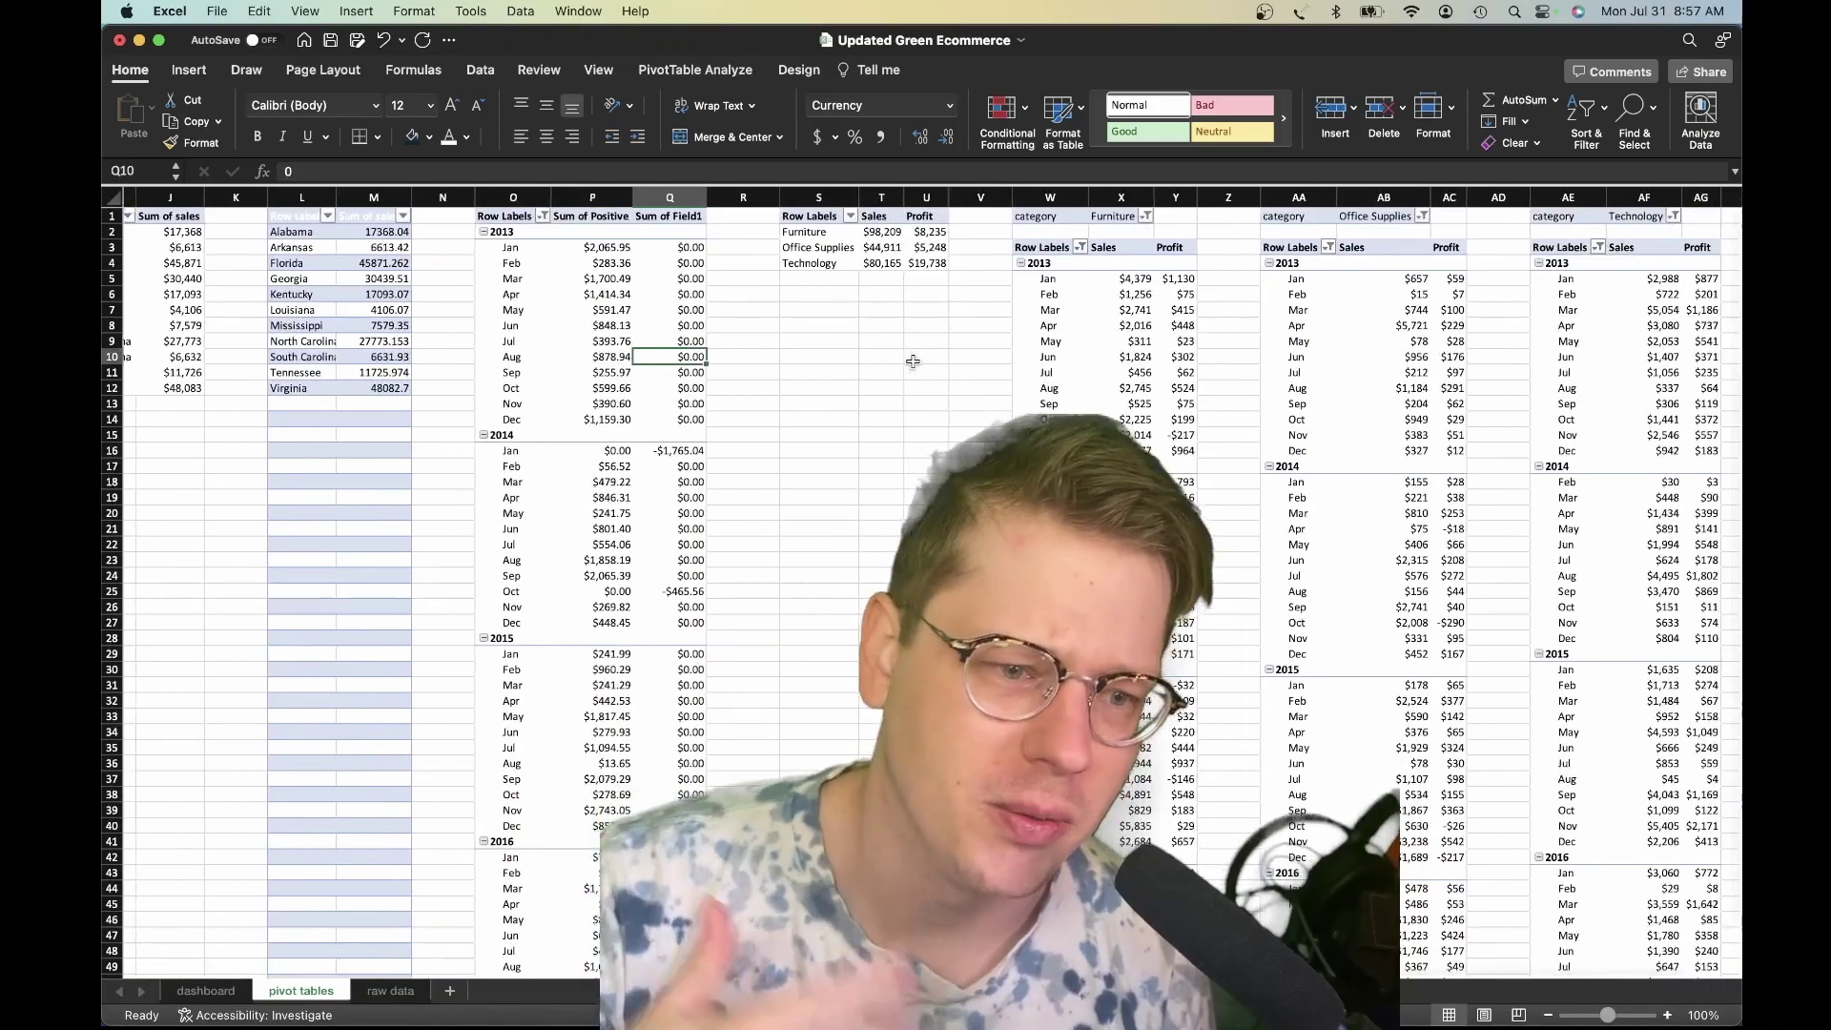
scroll(906, 362, right, 5)
key(Right)
key(Right)
key(Right)
key(Right)
key(Right)
scroll(897, 372, left, 15)
scroll(465, 732, left, 2)
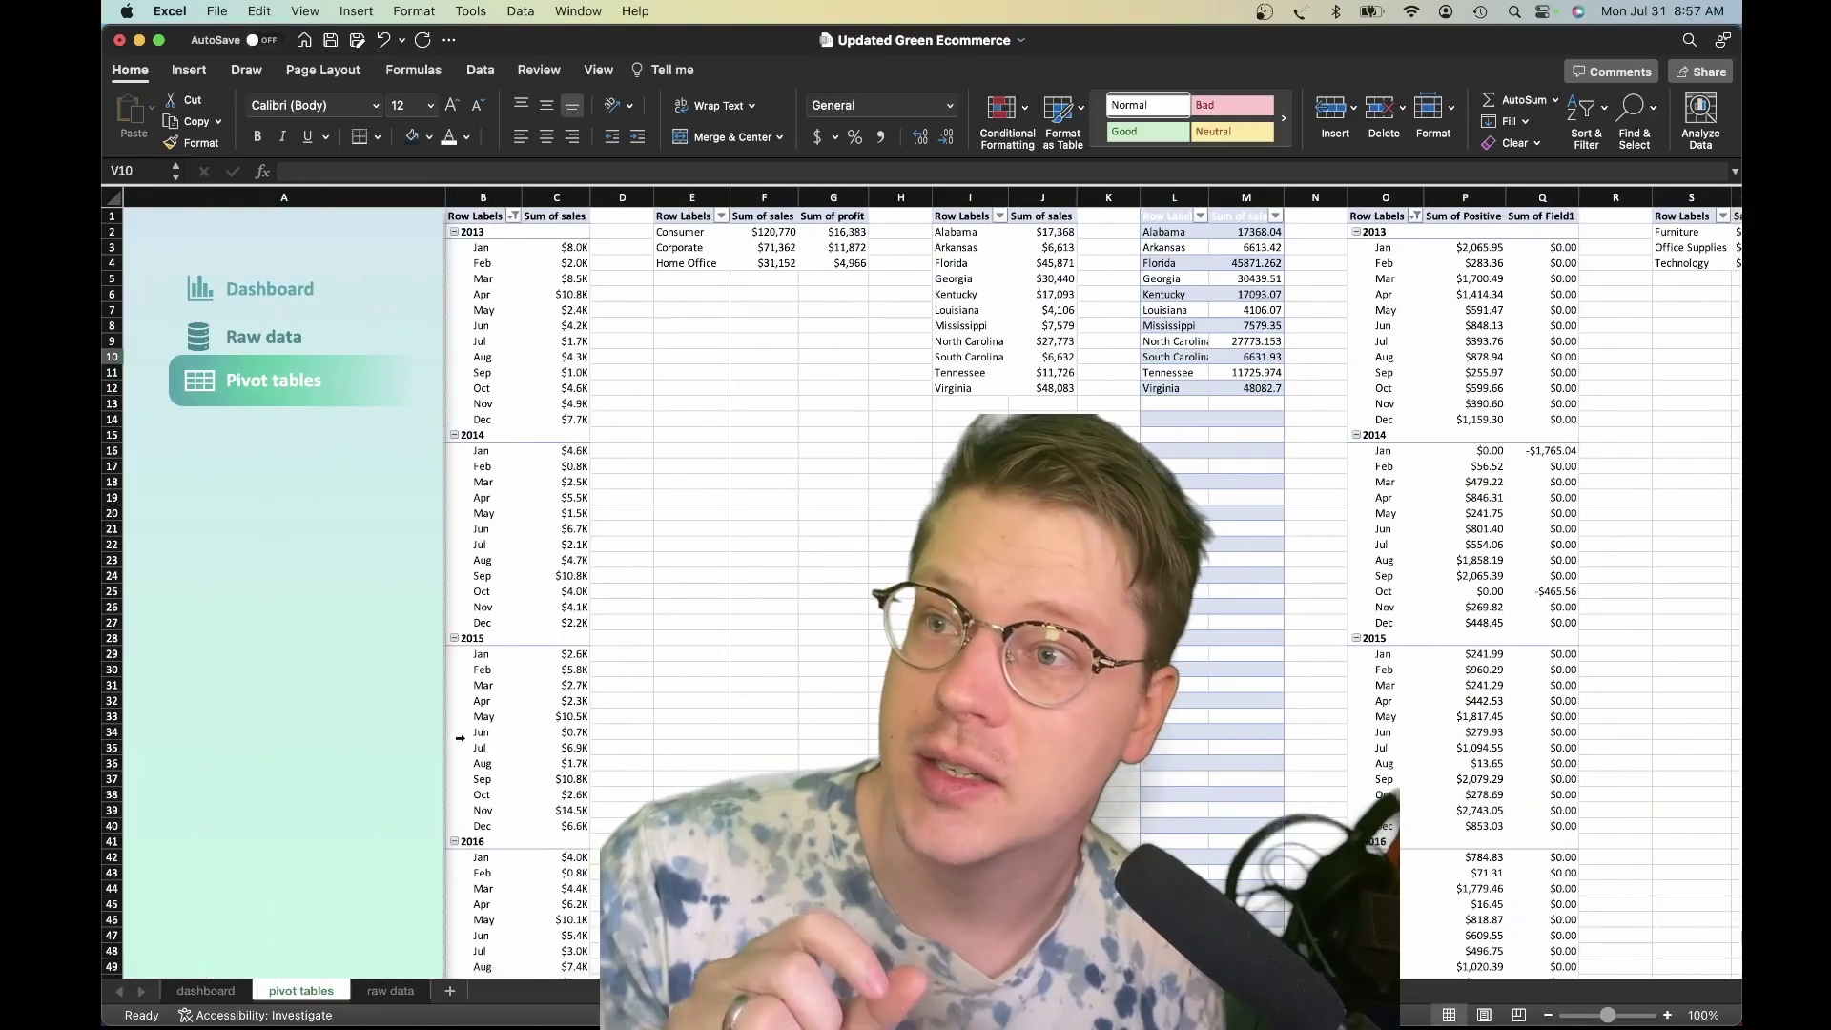
scroll(466, 715, right, 15)
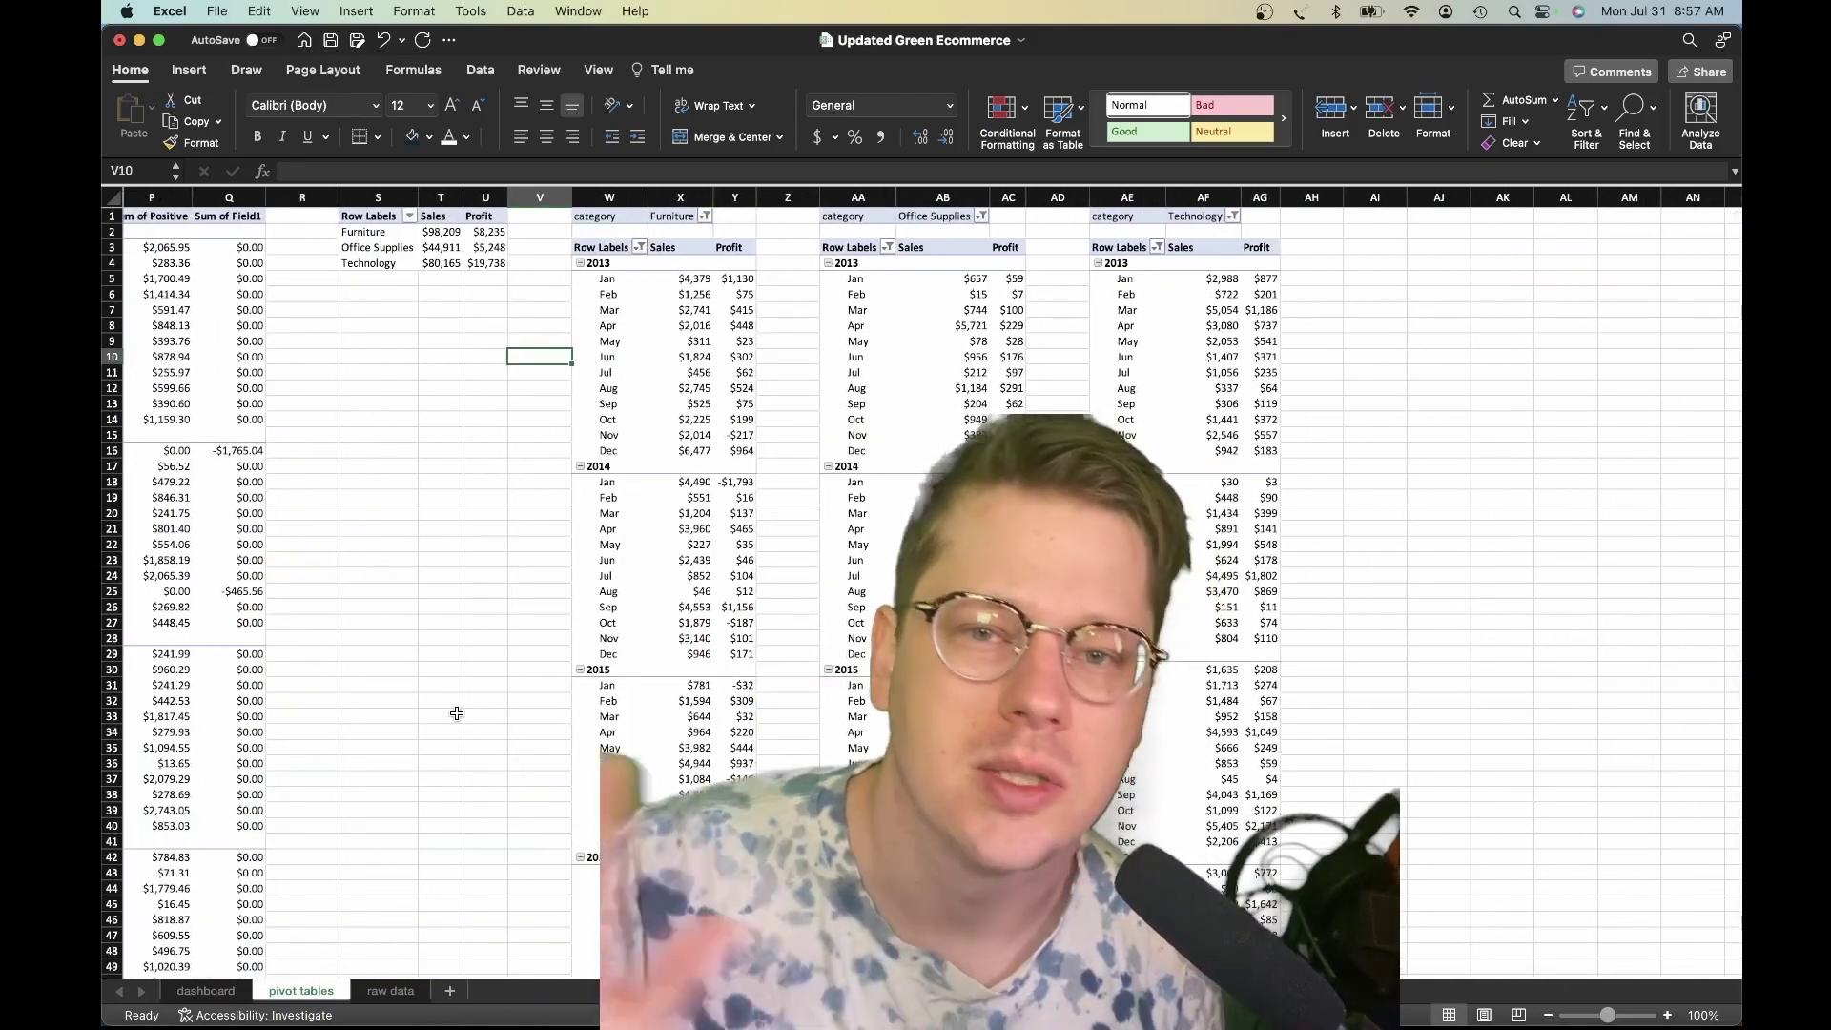
click(205, 991)
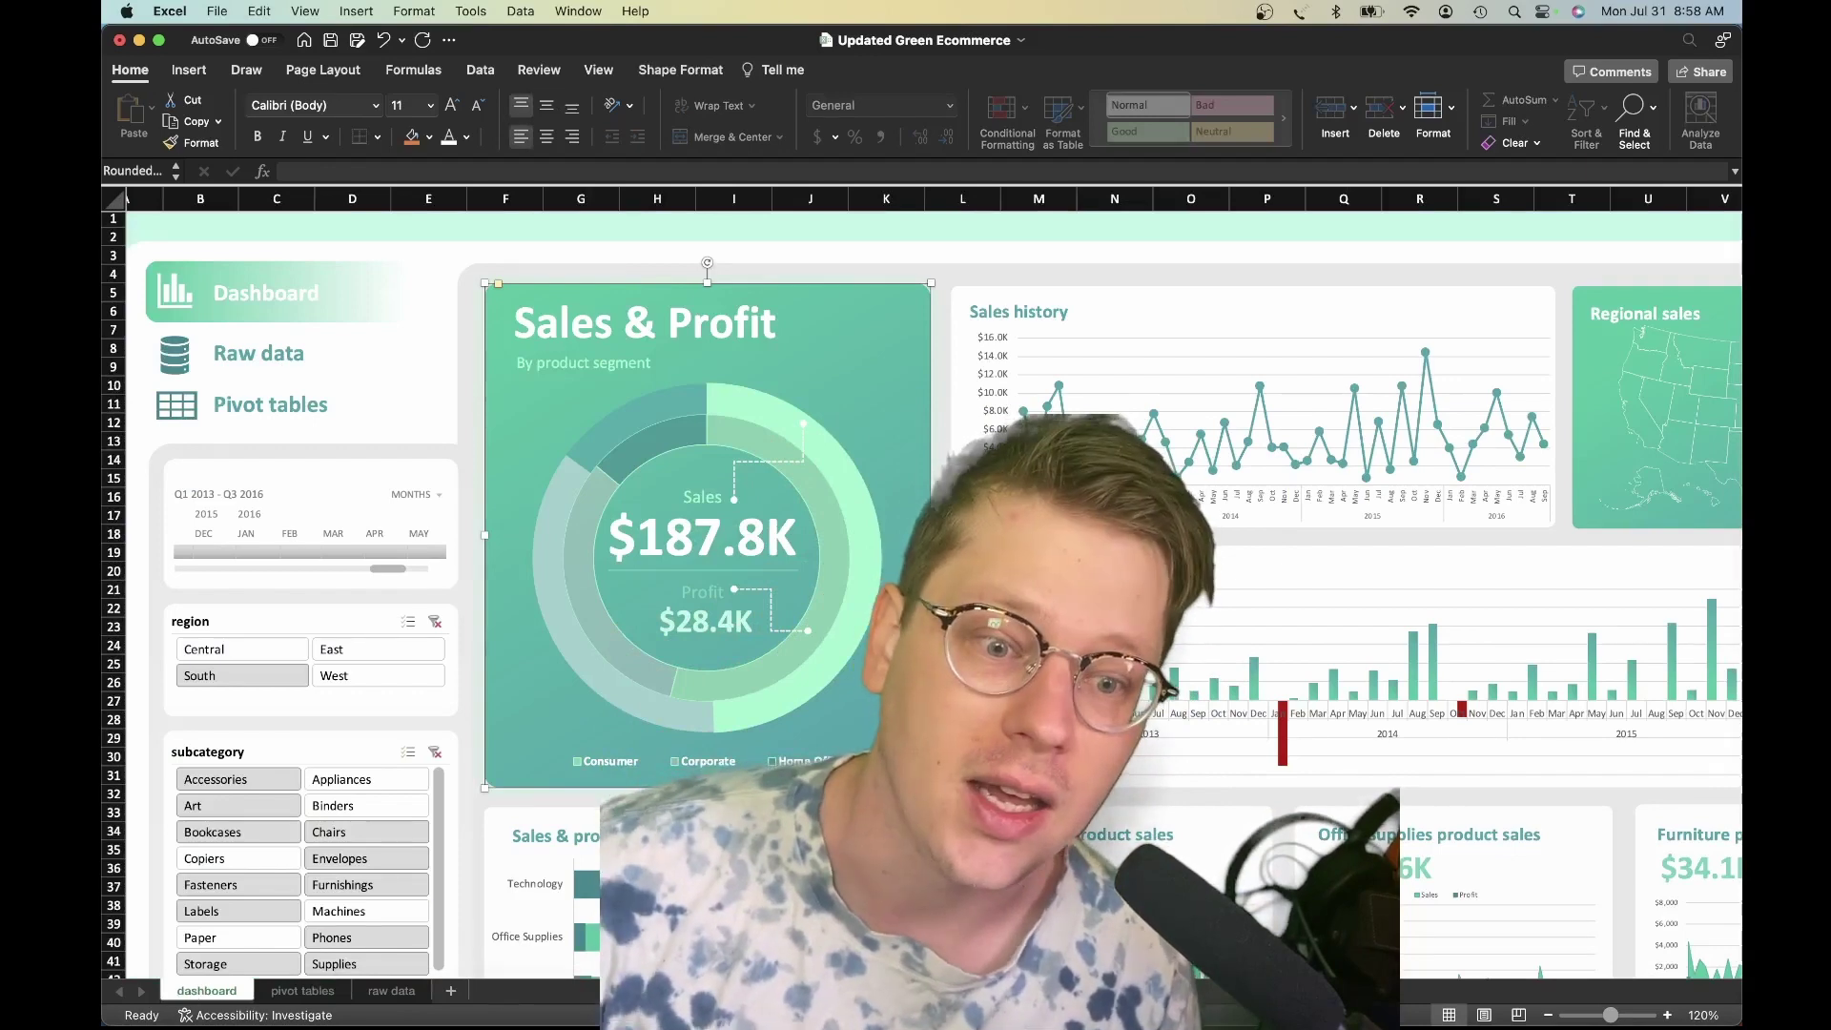
click(723, 544)
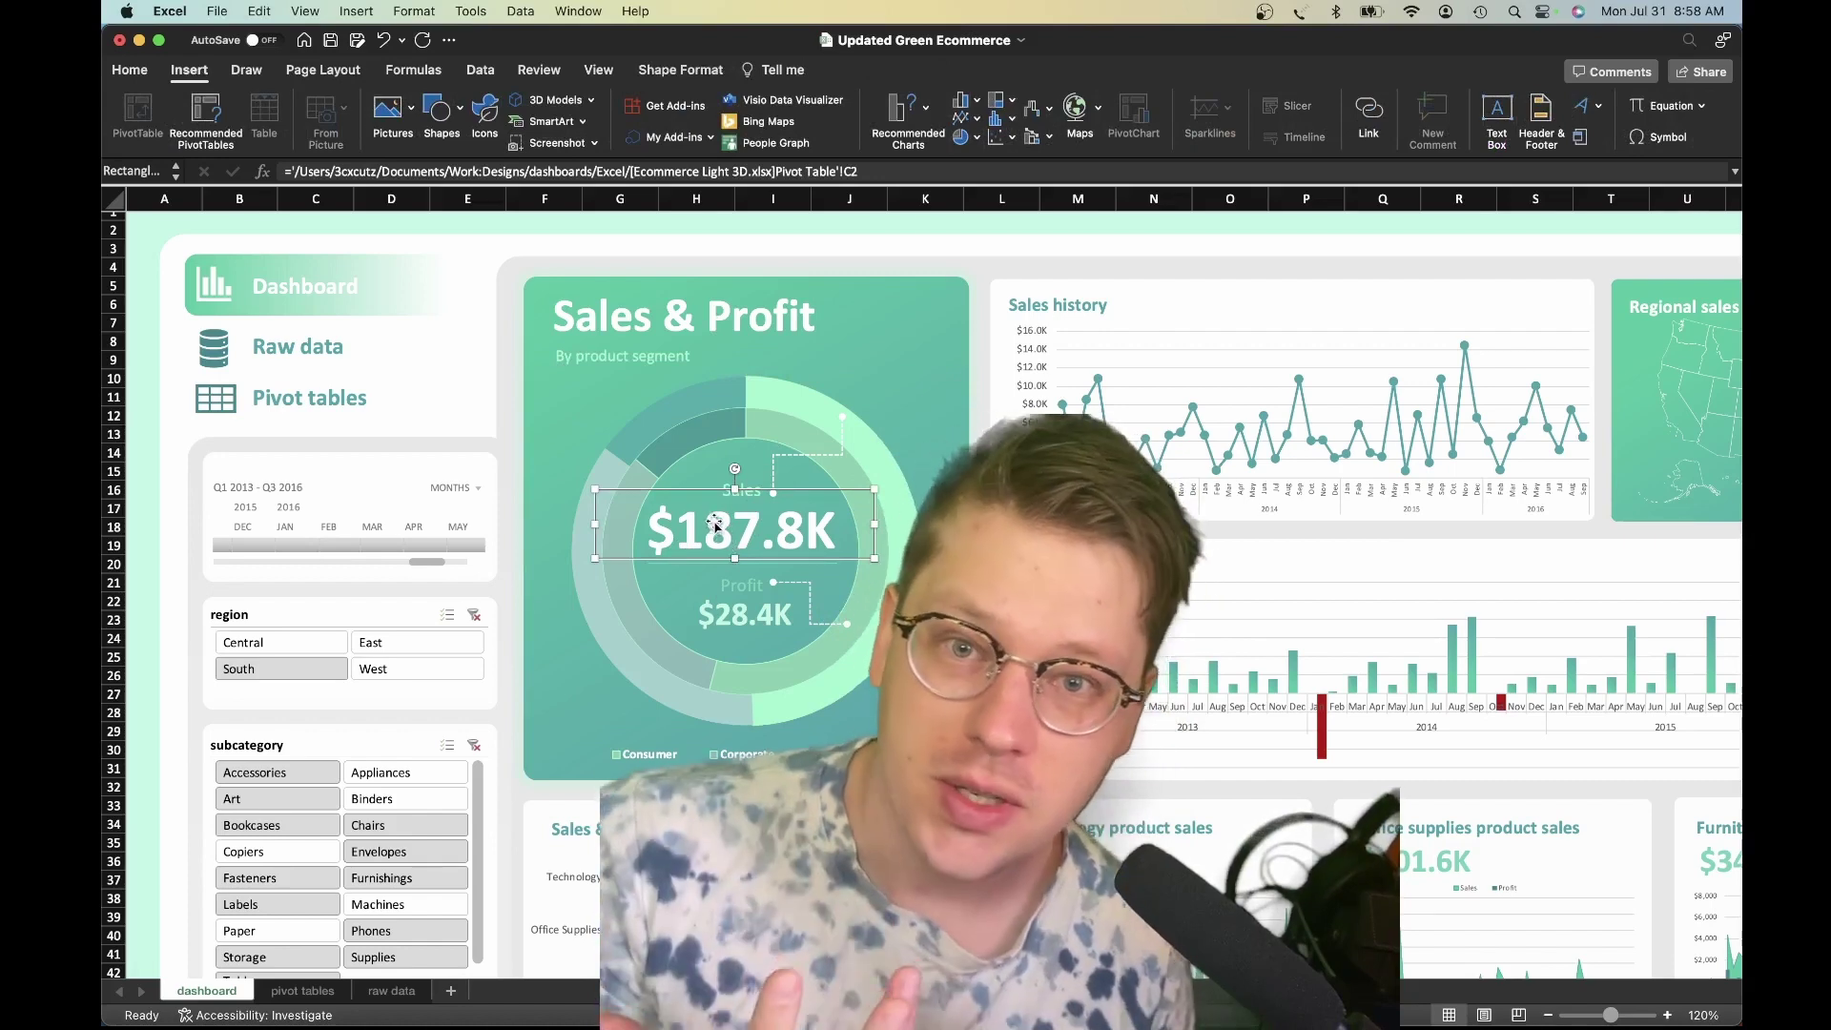
click(308, 173)
key(super+a)
text(=)
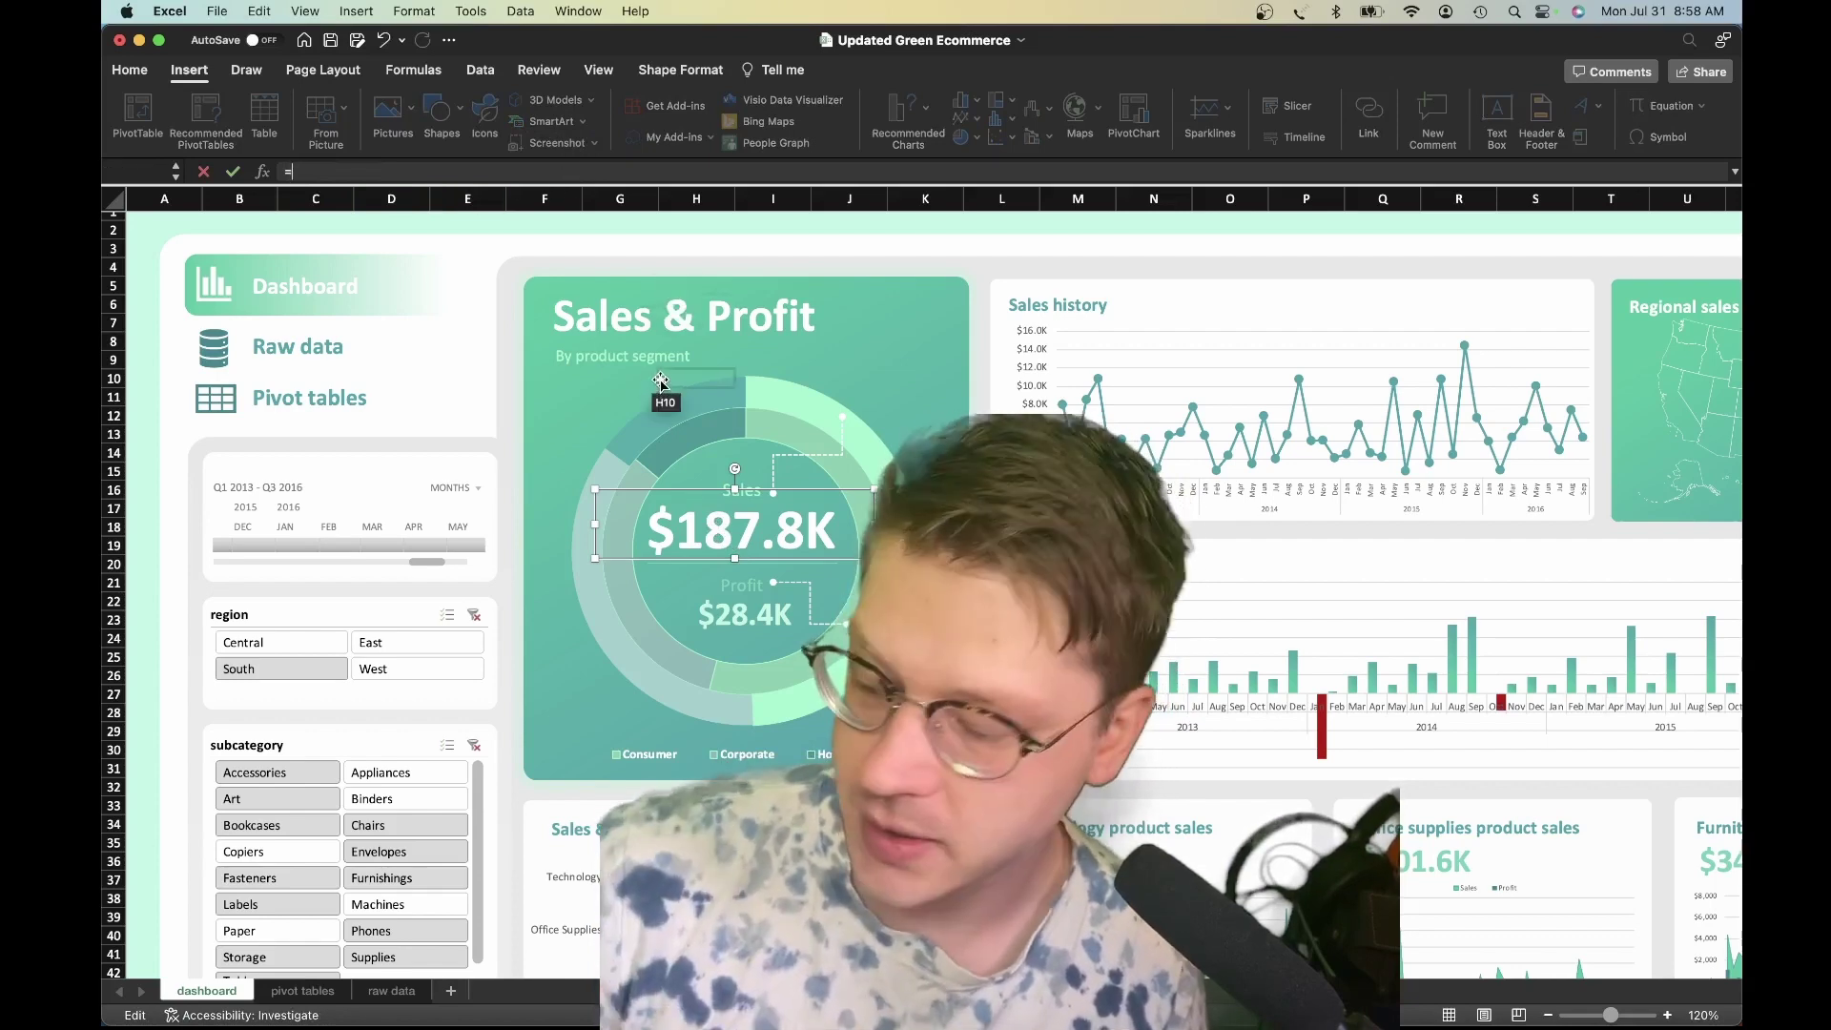
key(Escape)
scroll(660, 380, down, 1)
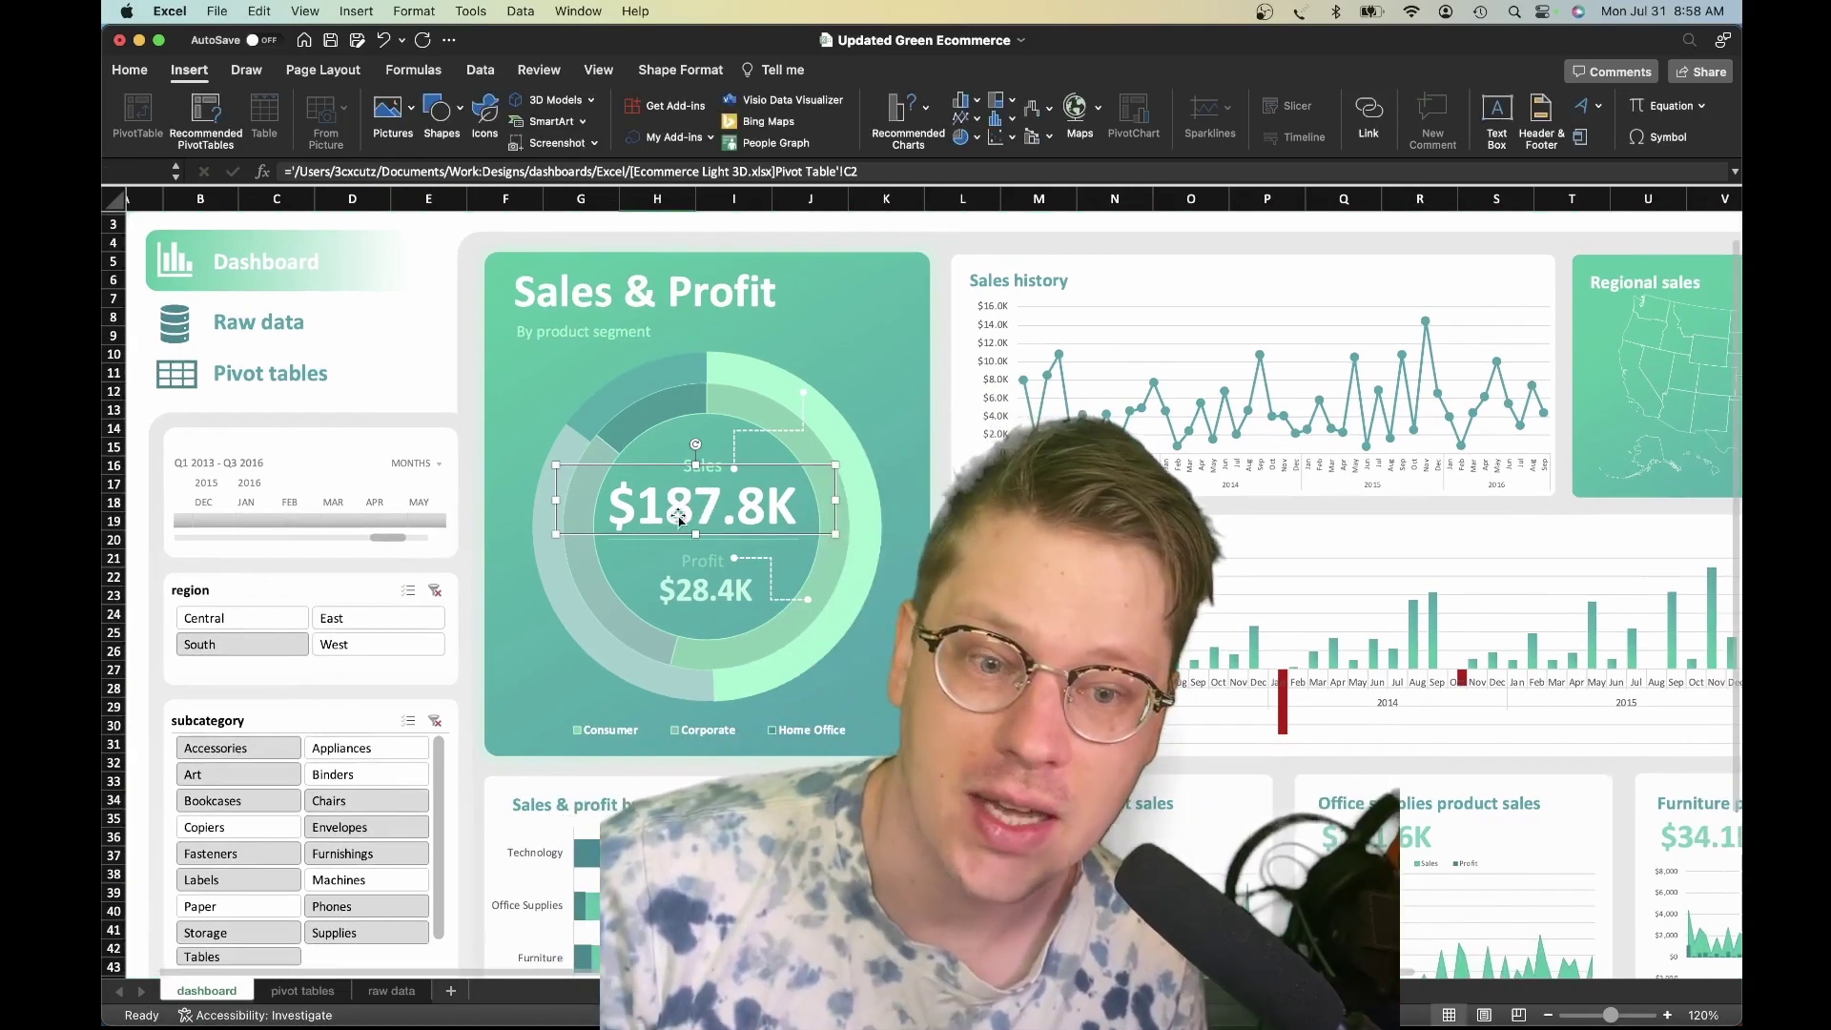
scroll(704, 466, right, 1)
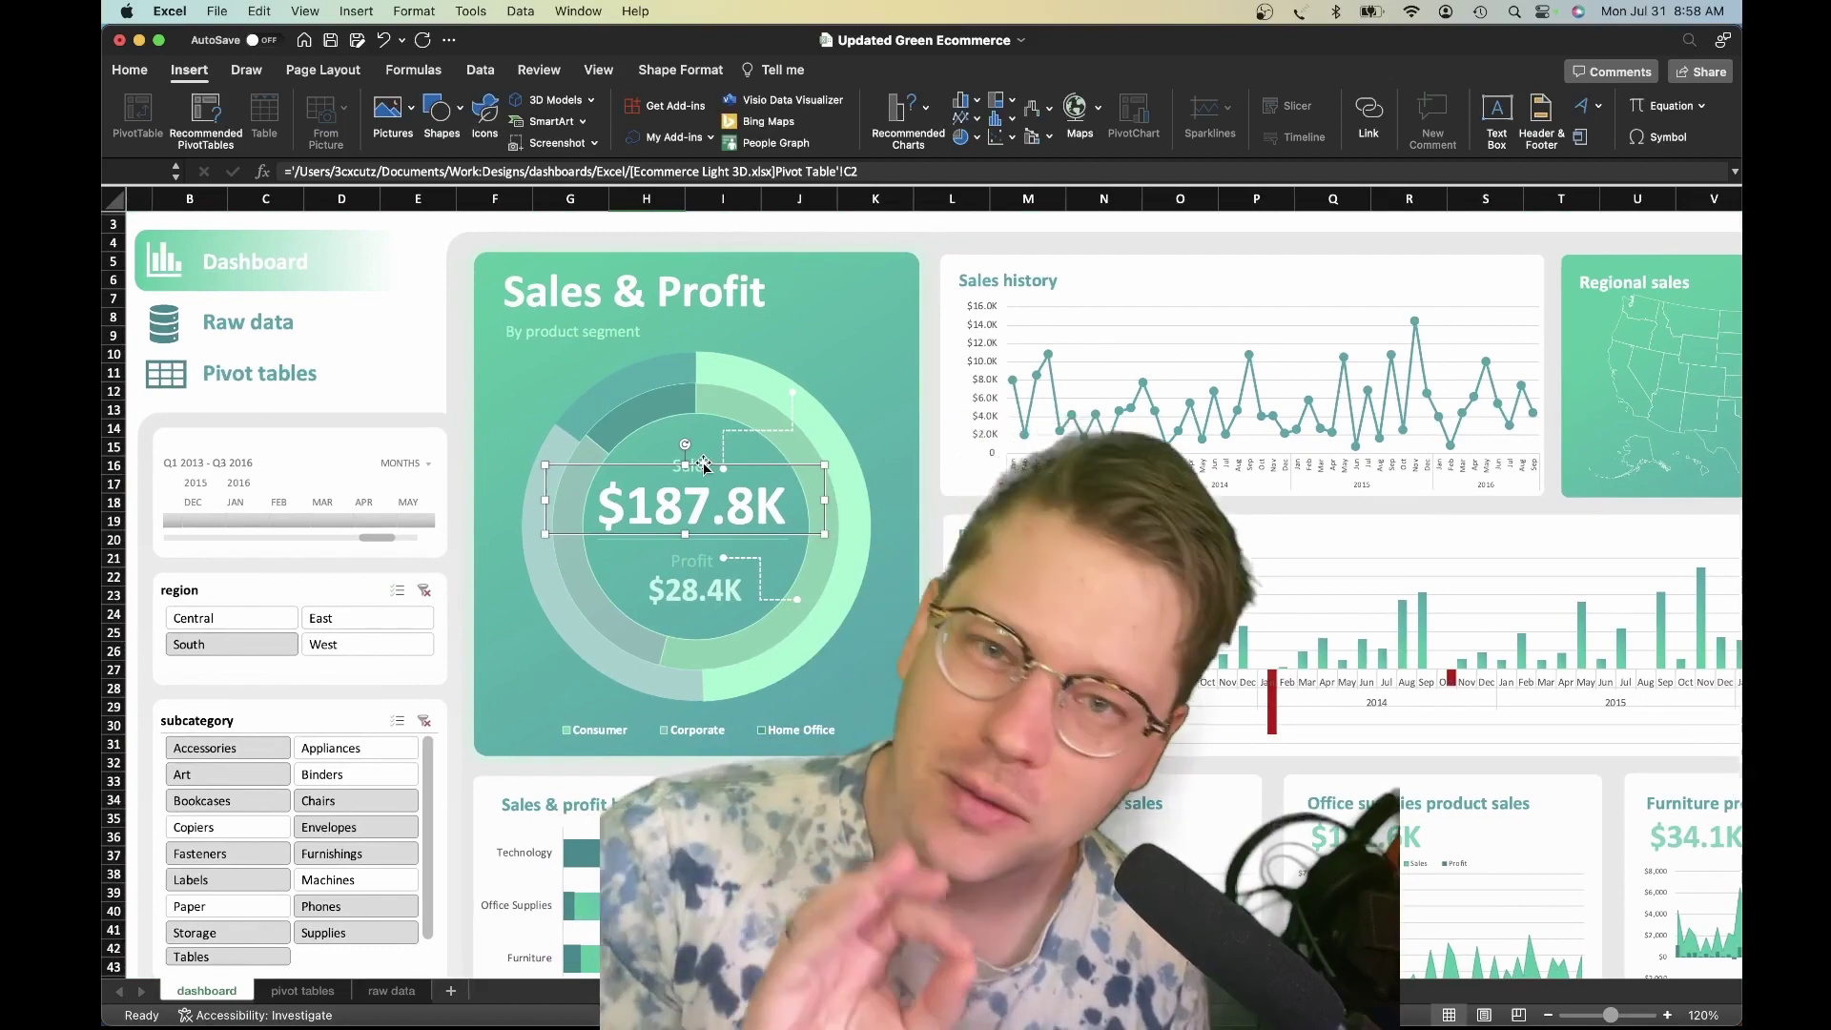
click(391, 992)
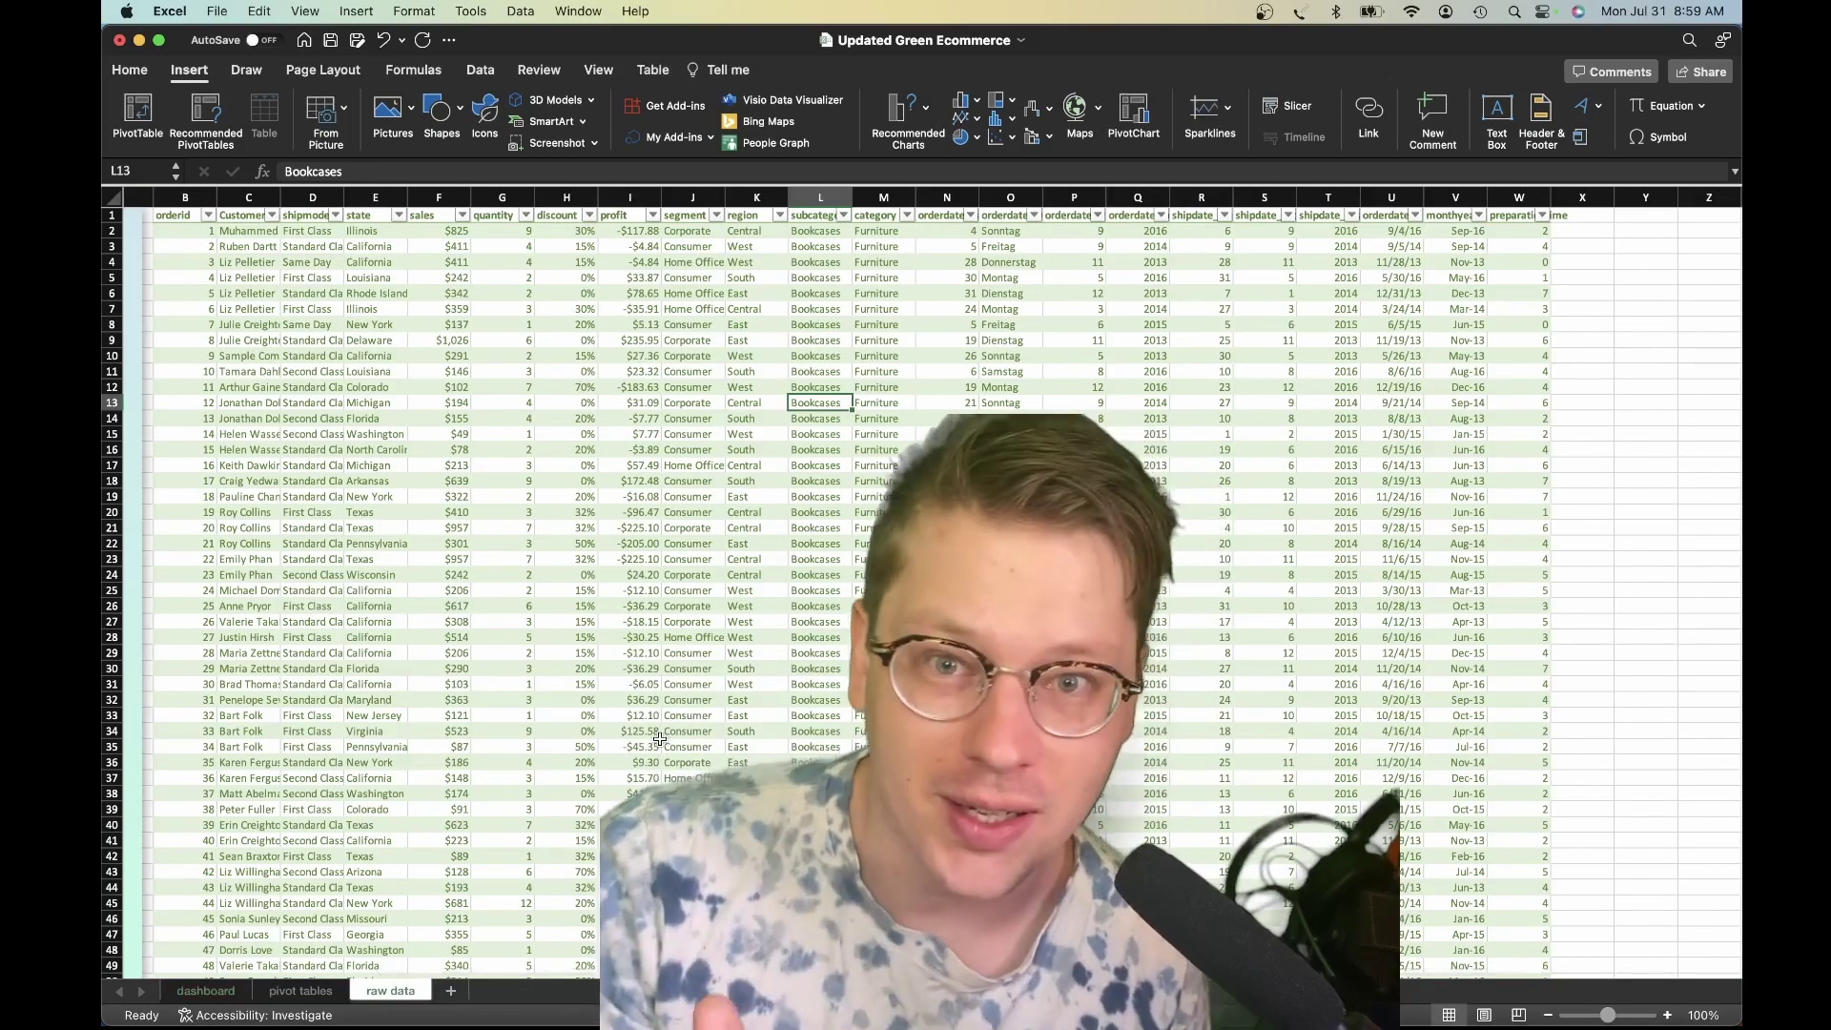
click(205, 992)
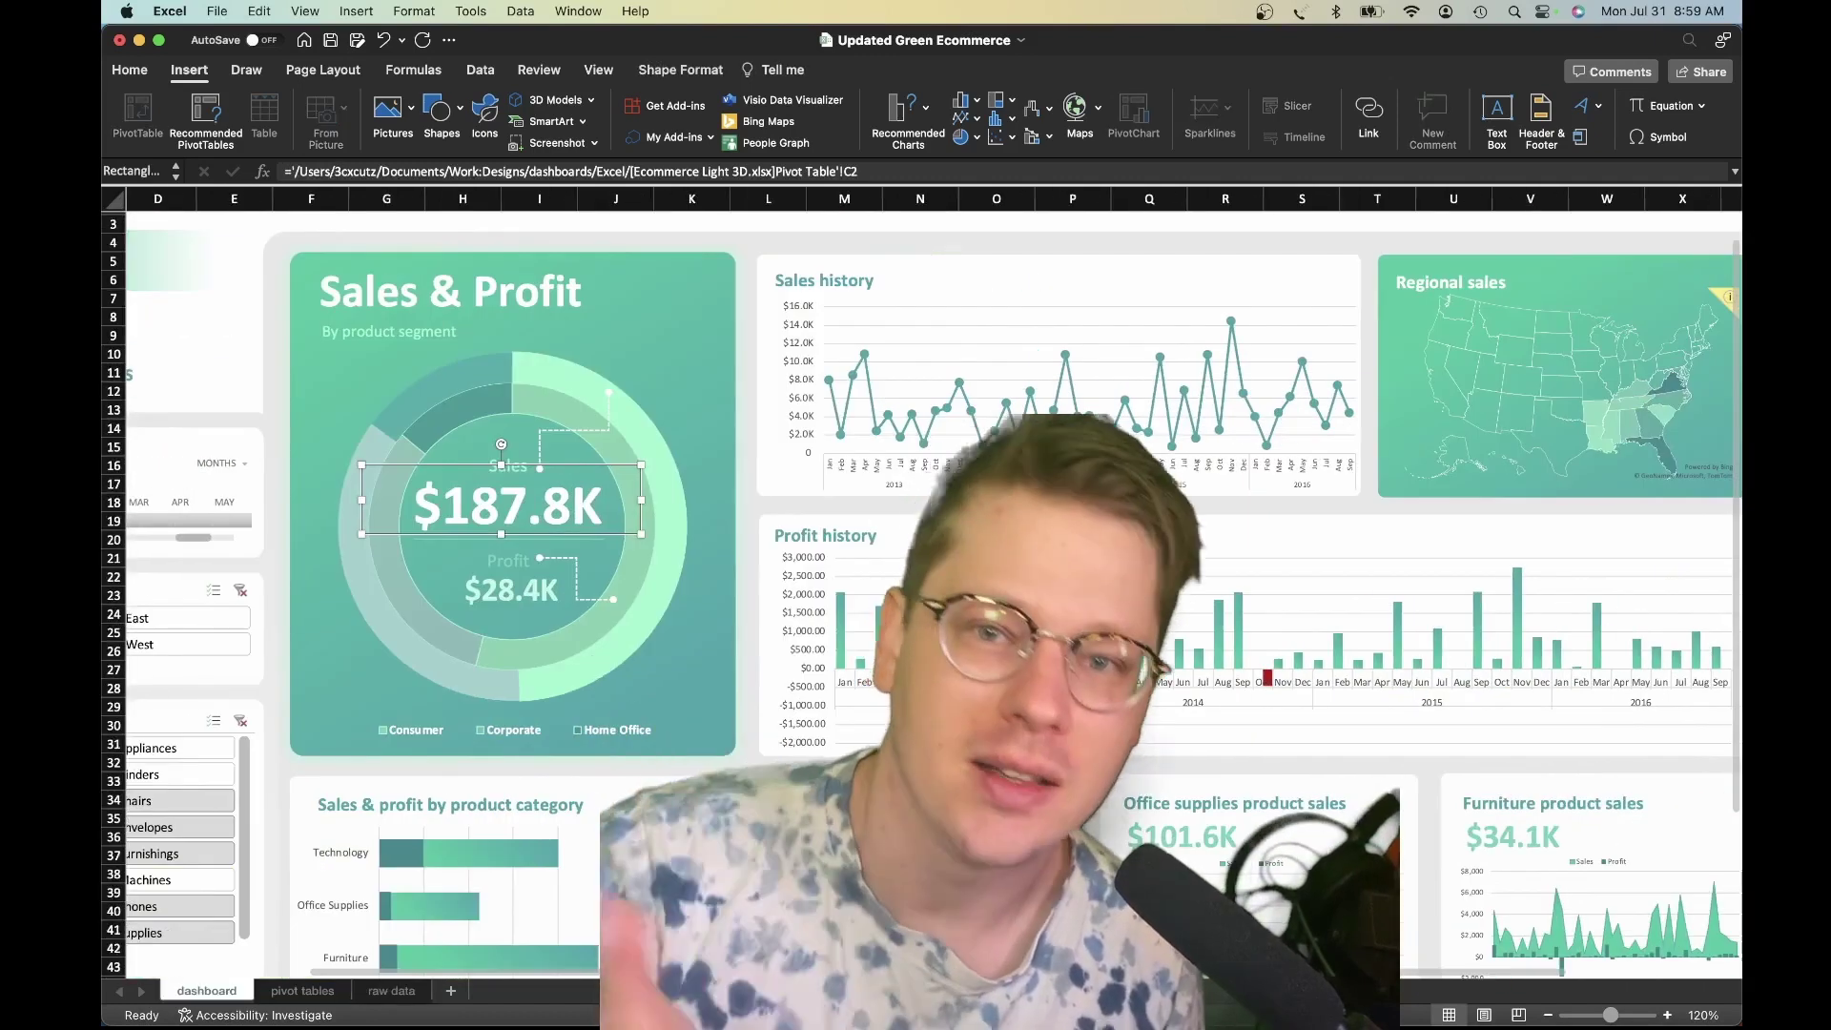
scroll(888, 620, right, 1)
scroll(491, 301, right, 6)
- Select the Sales history chart and open formatting for its sales line series
click(492, 301)
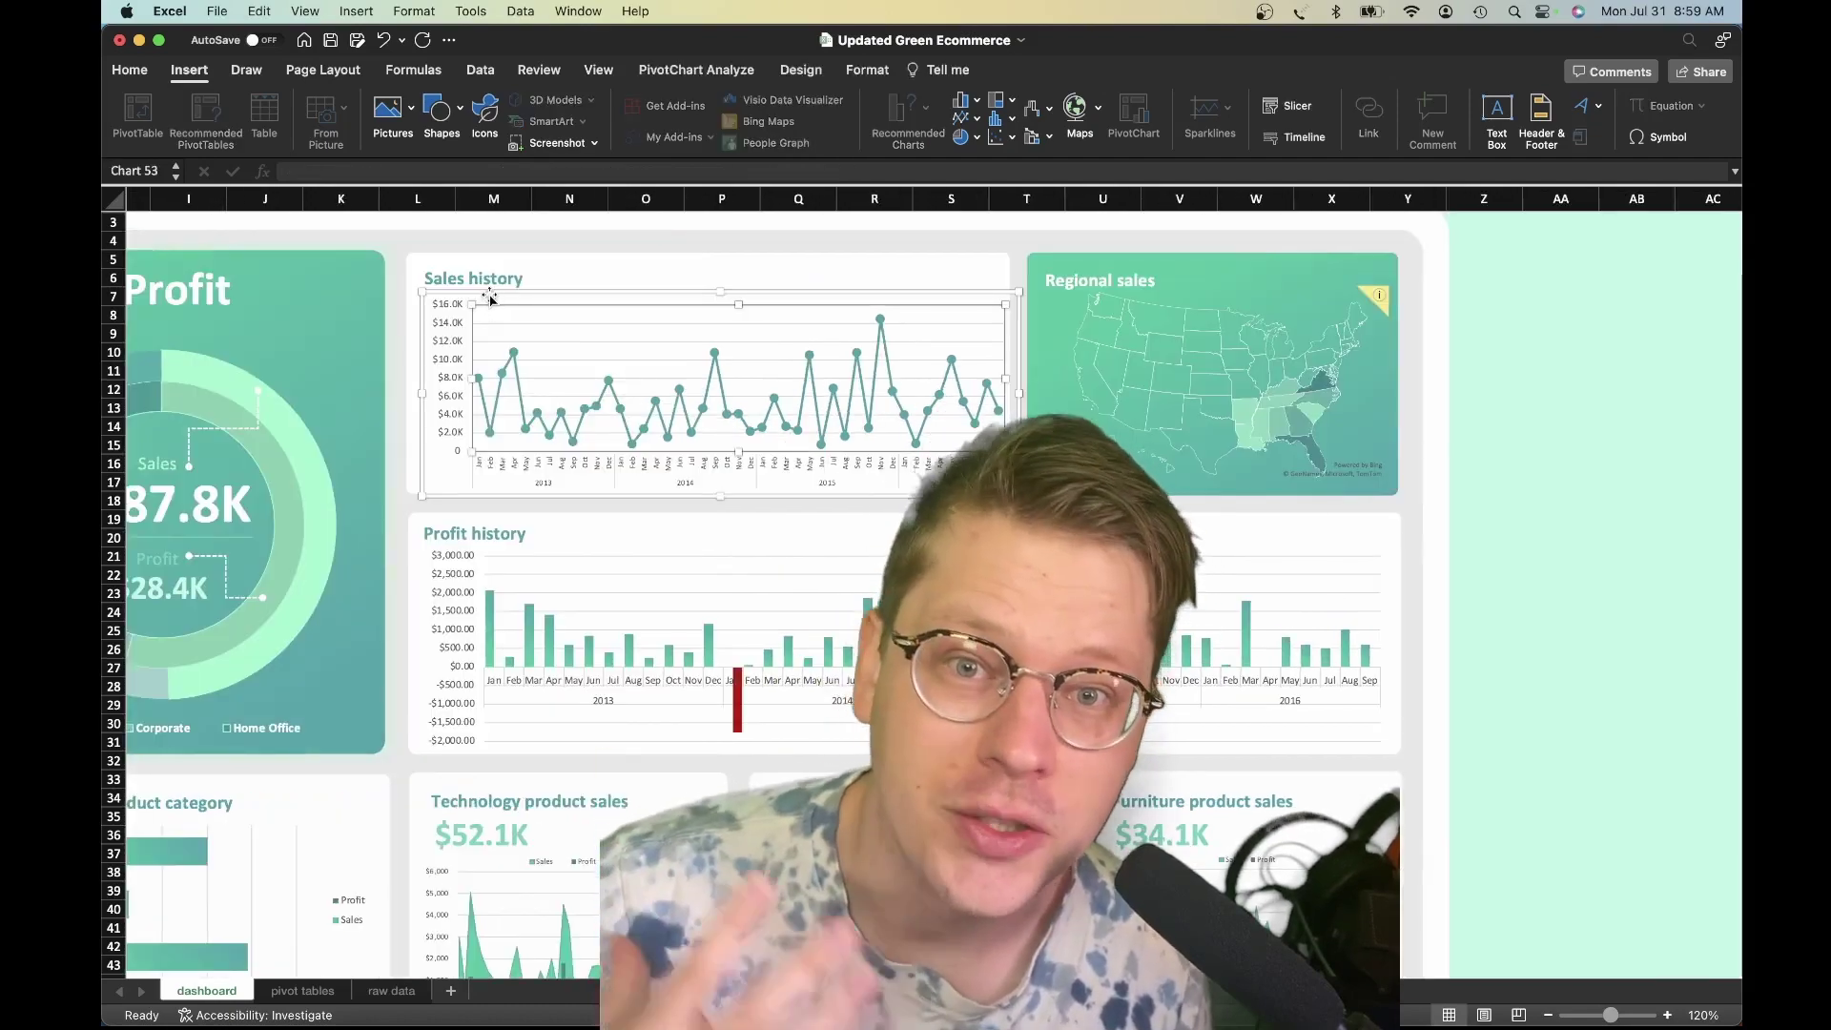
scroll(487, 301, left, 1)
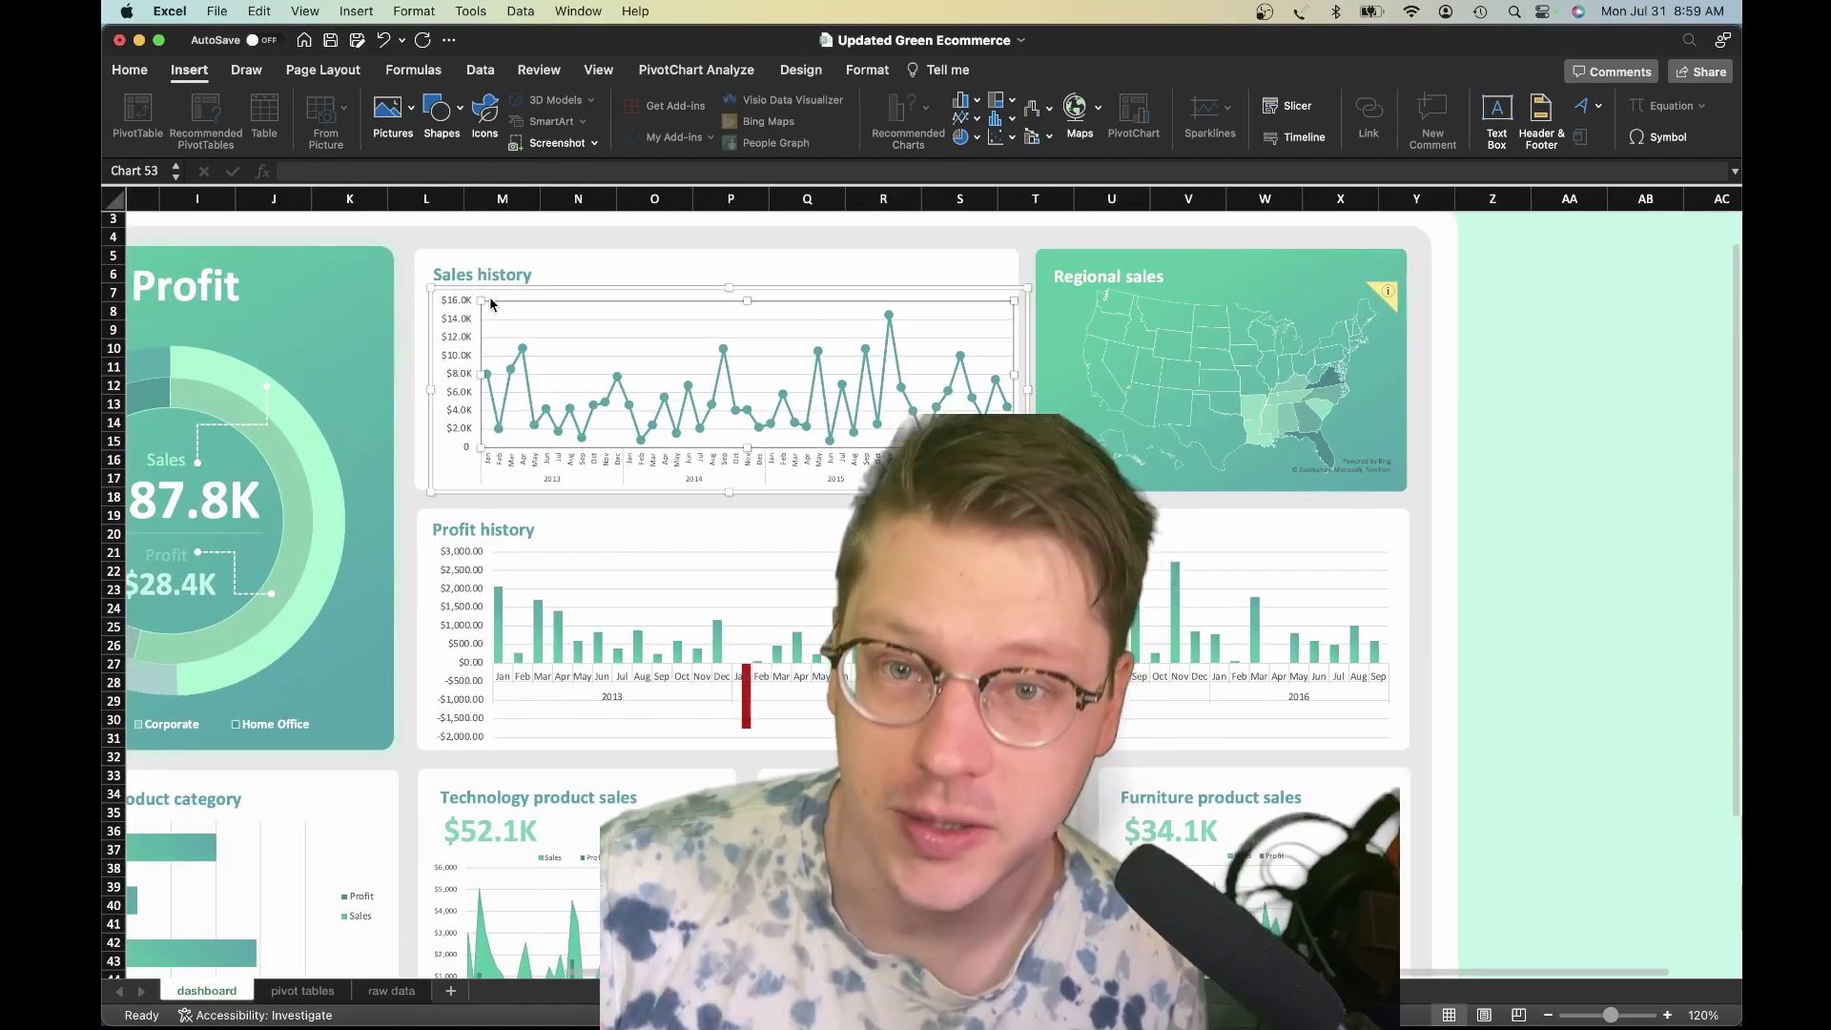
scroll(491, 304, left, 5)
scroll(491, 303, down, 3)
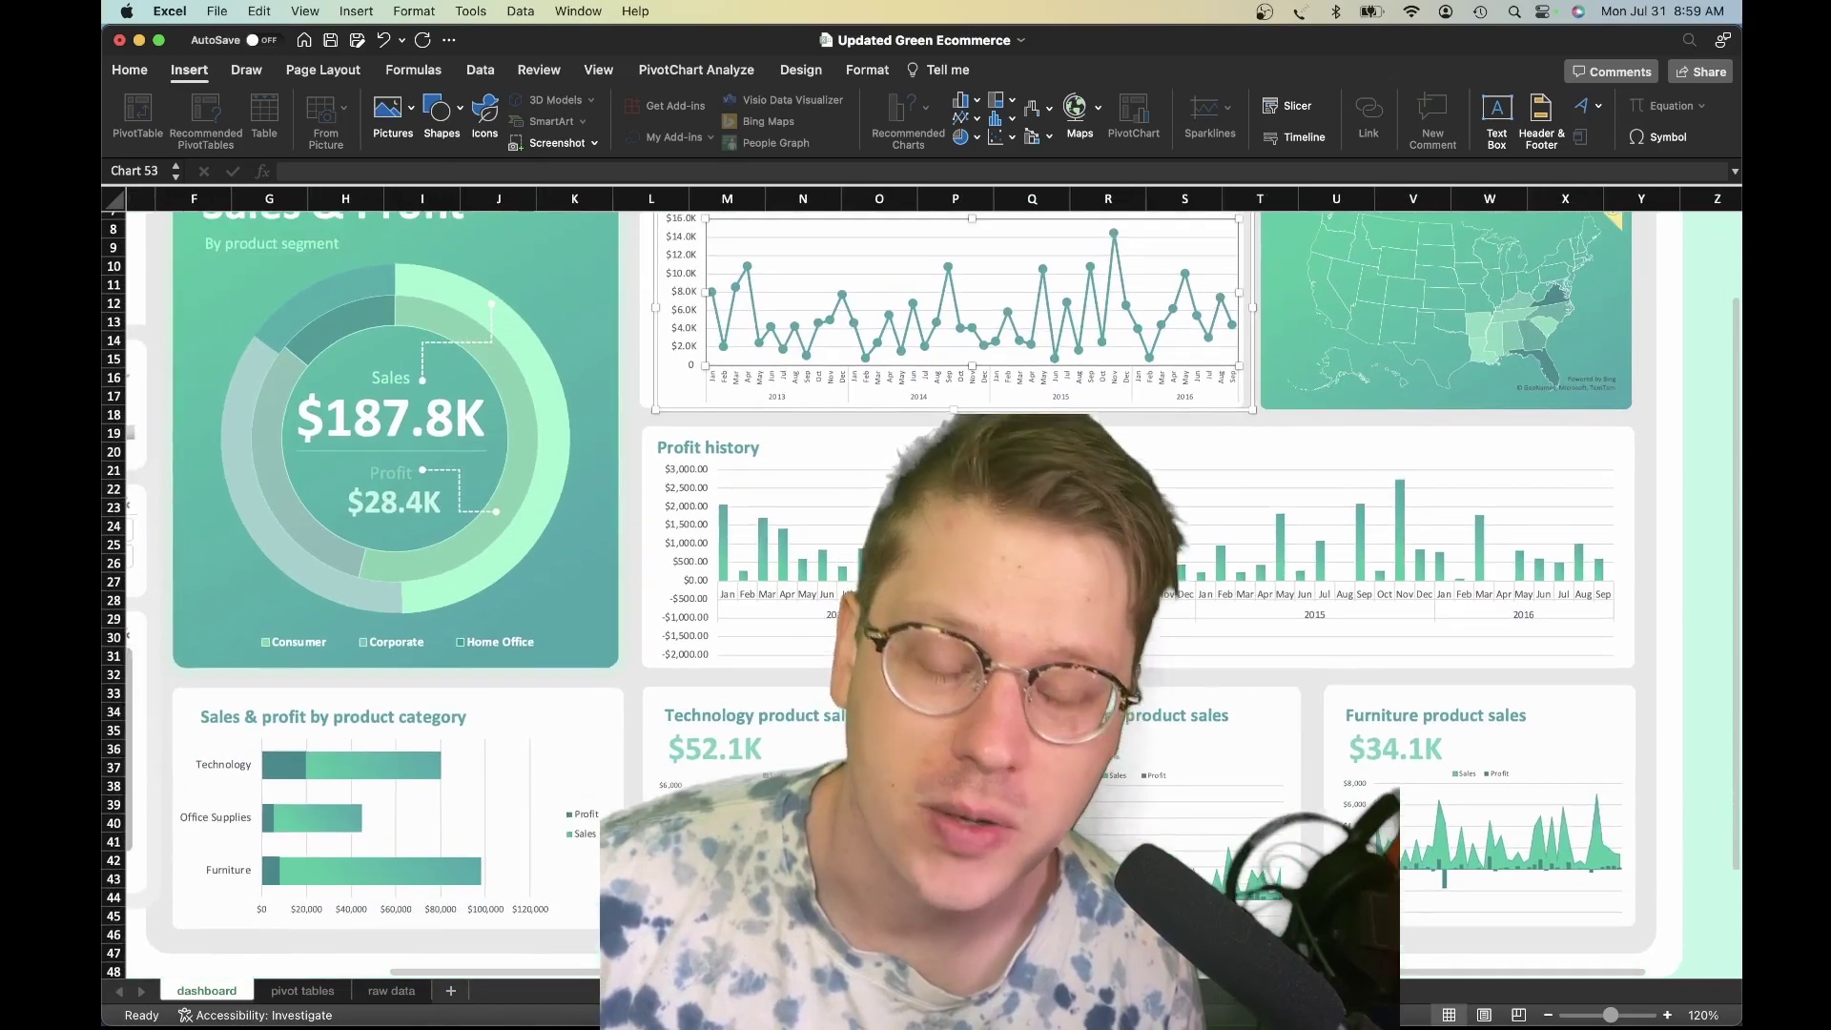
scroll(491, 303, up, 3)
scroll(492, 303, right, 5)
scroll(491, 304, down, 3)
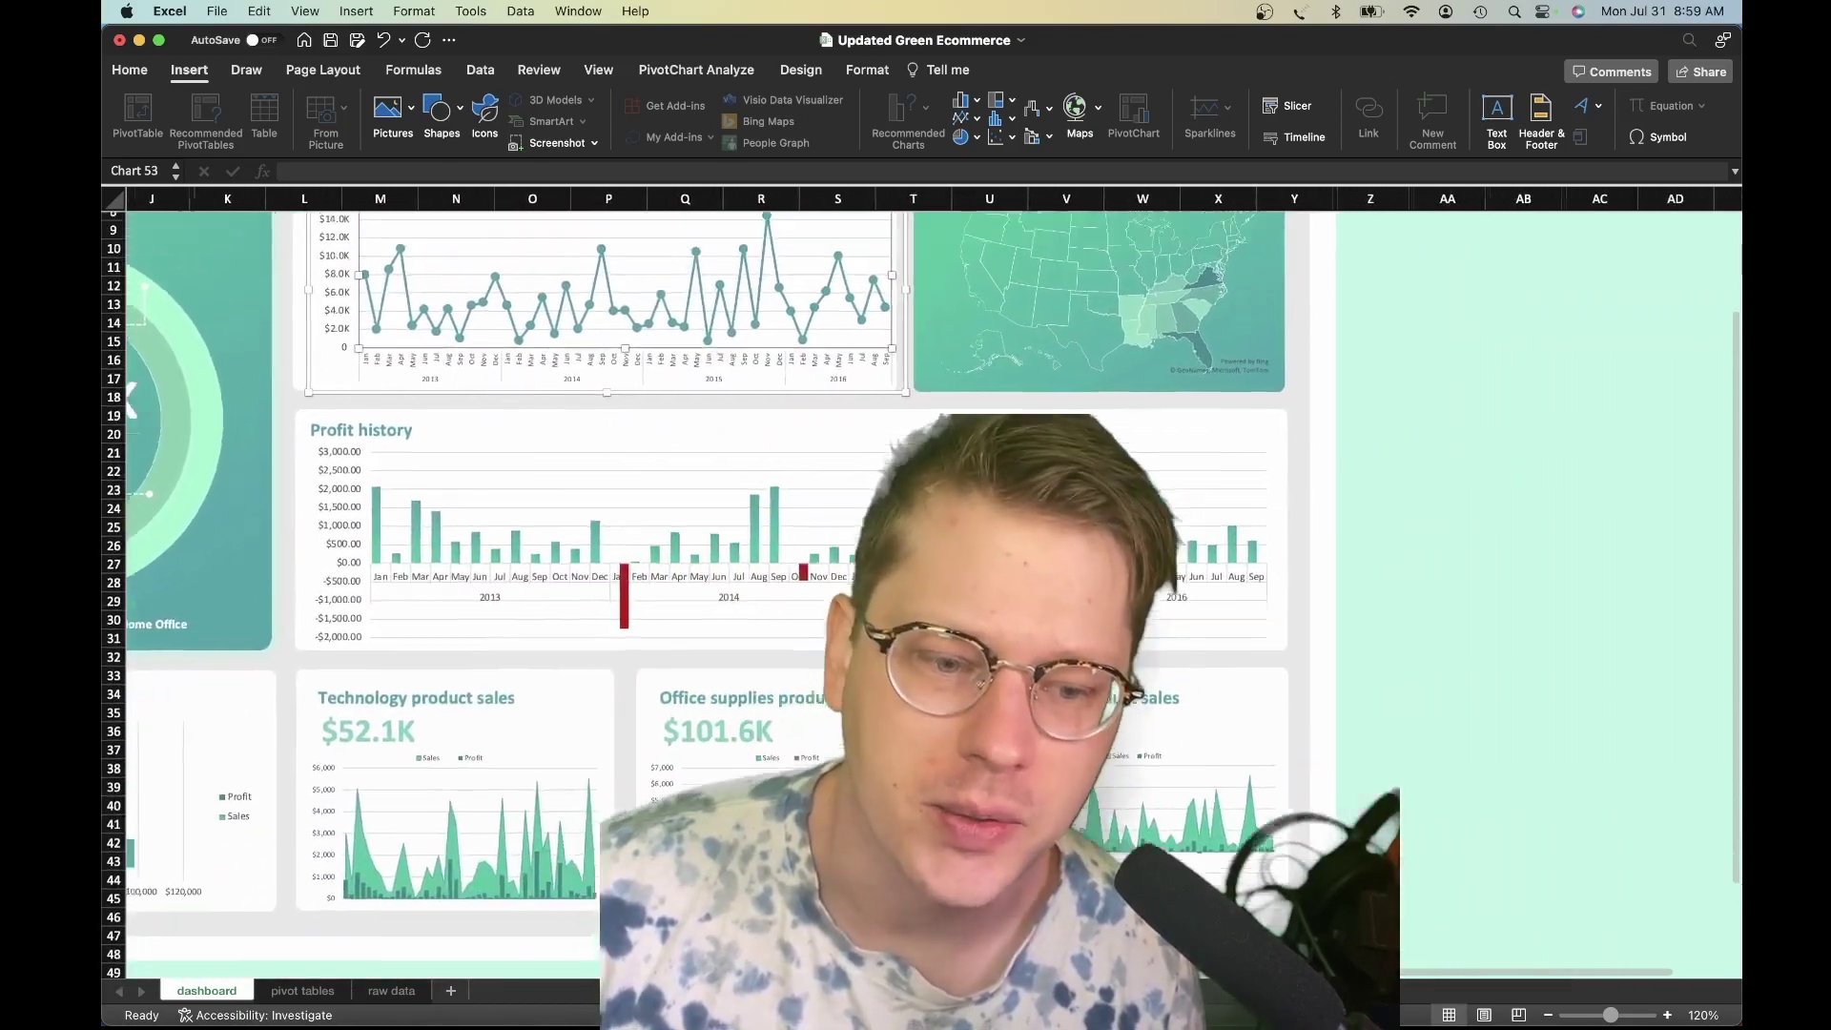
scroll(491, 304, up, 3)
scroll(491, 303, right, 1)
click(380, 418)
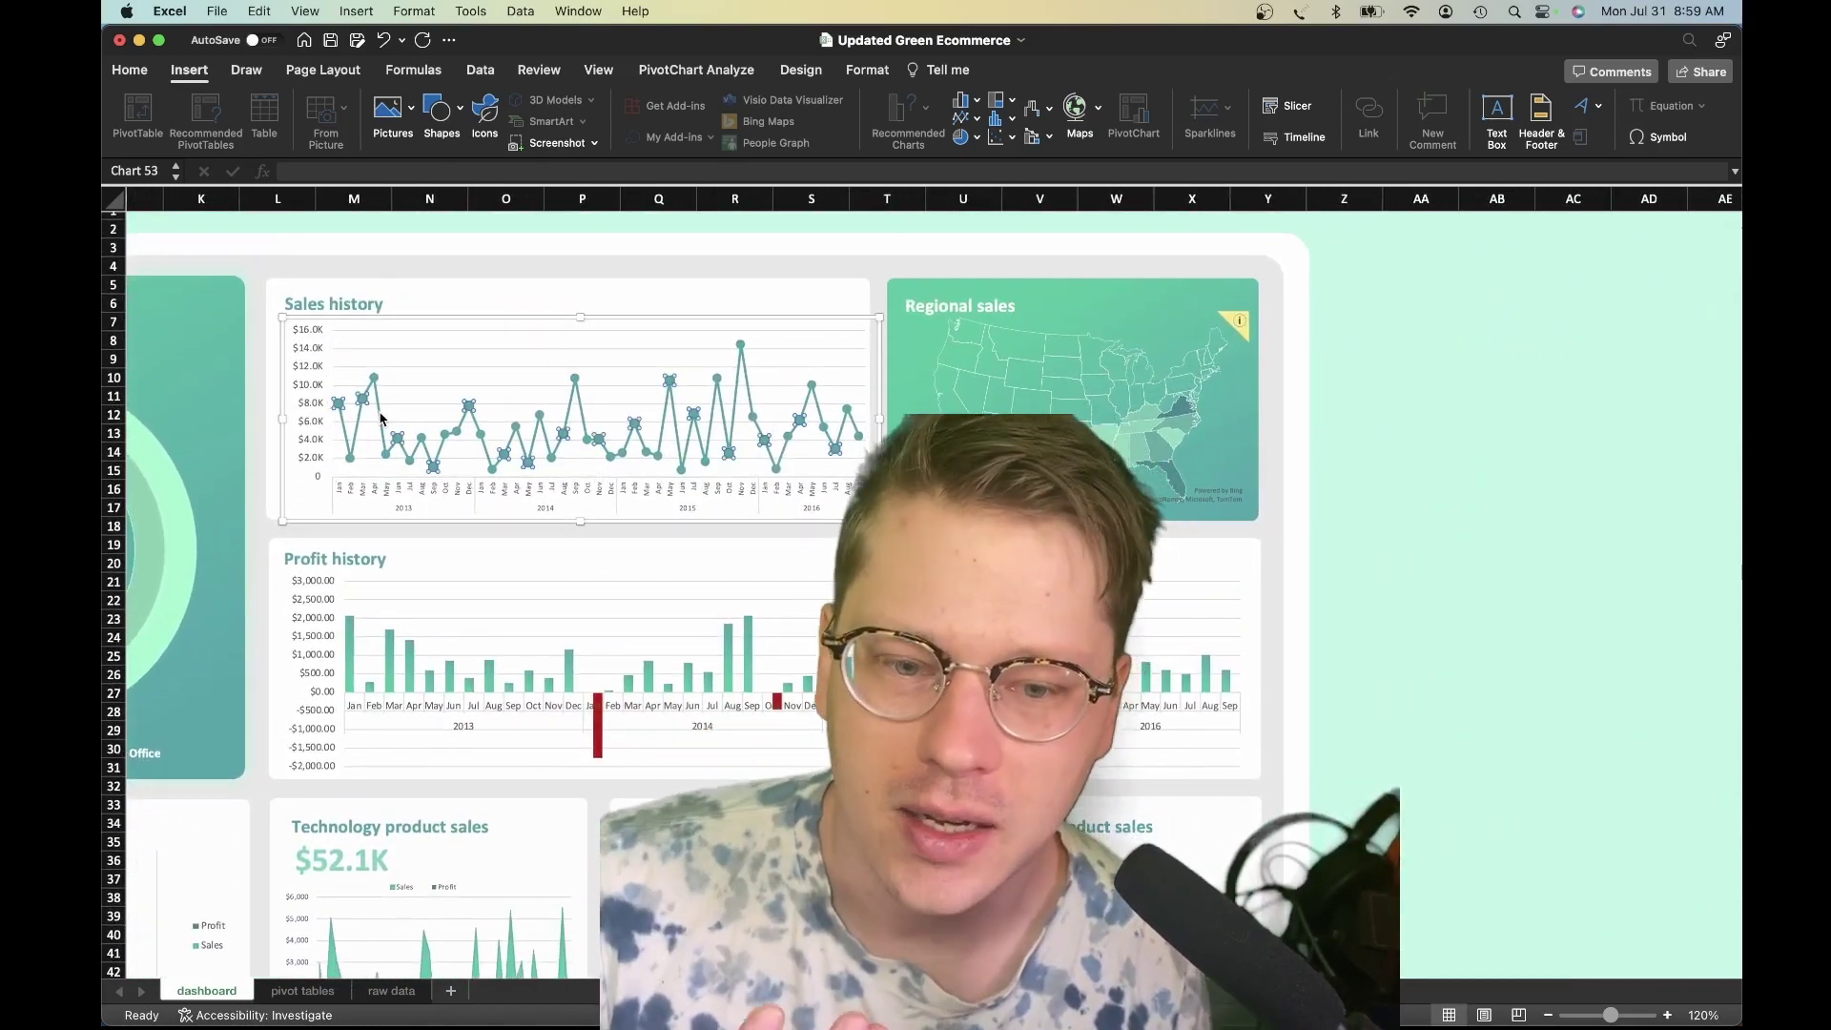
double_click(381, 417)
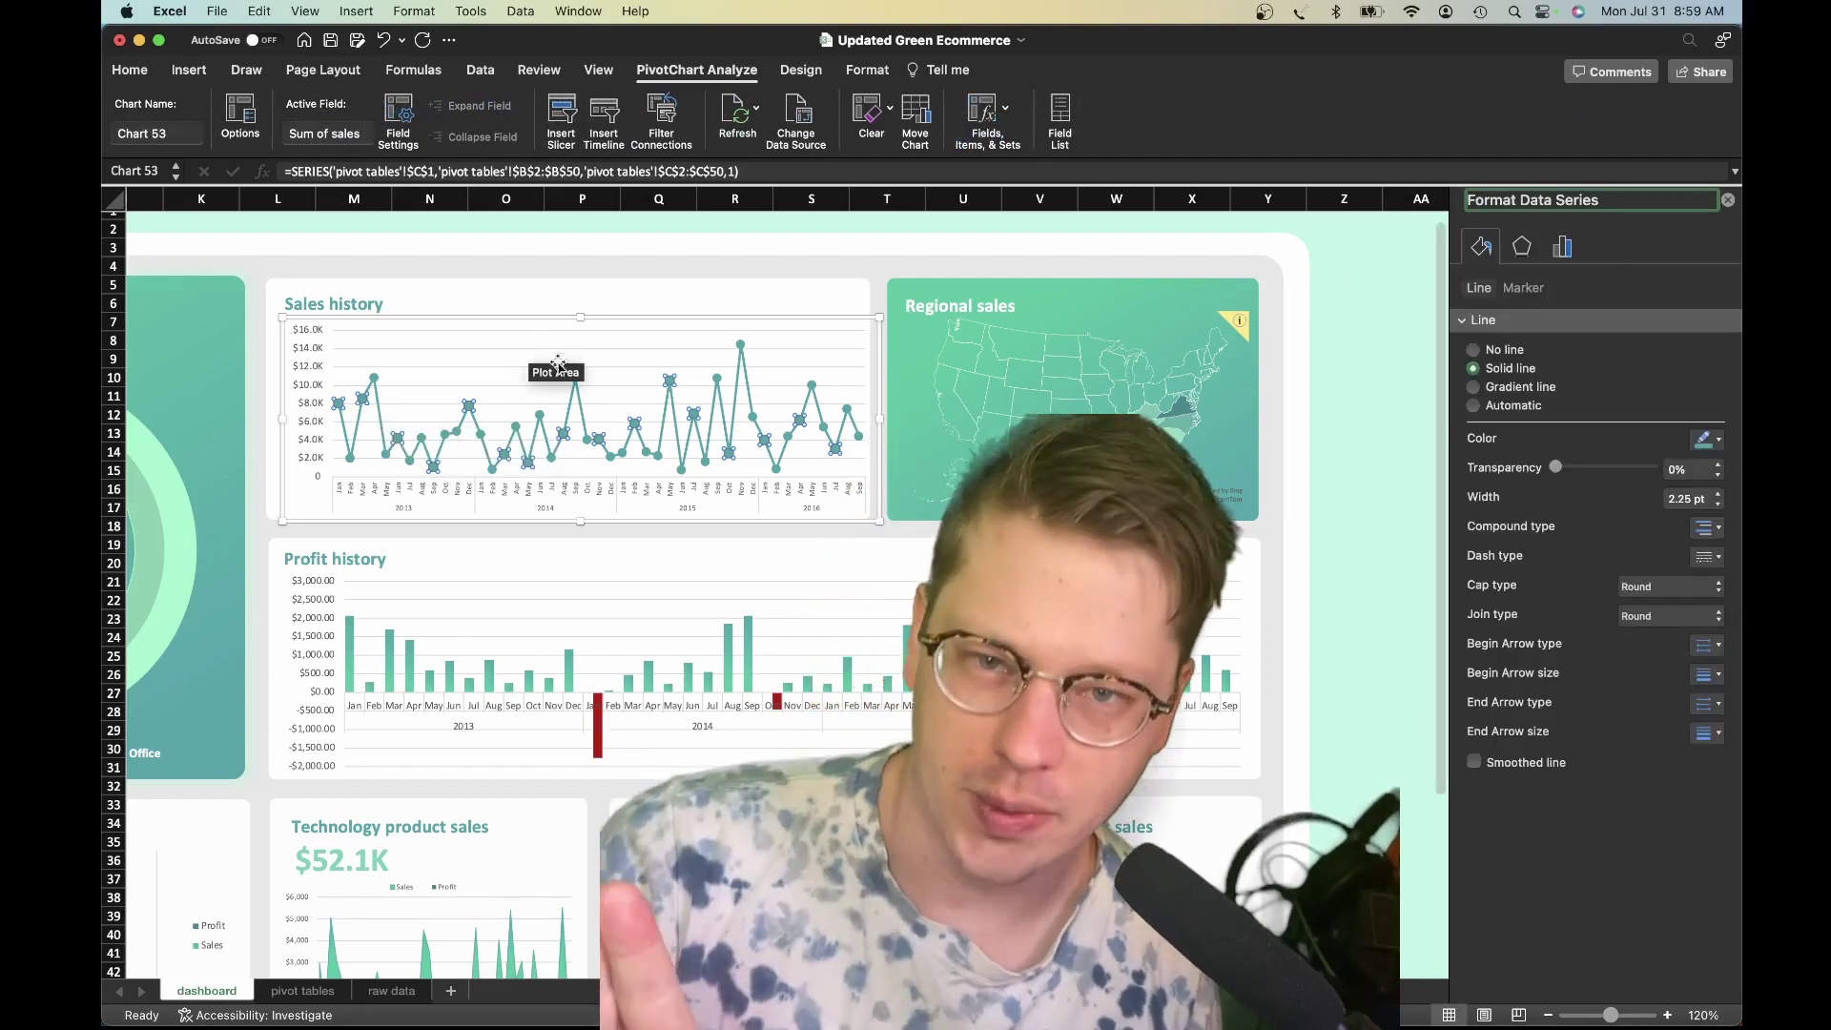
- Select the whole Sales history chart area and reduce its text size toward 9 pt
click(538, 325)
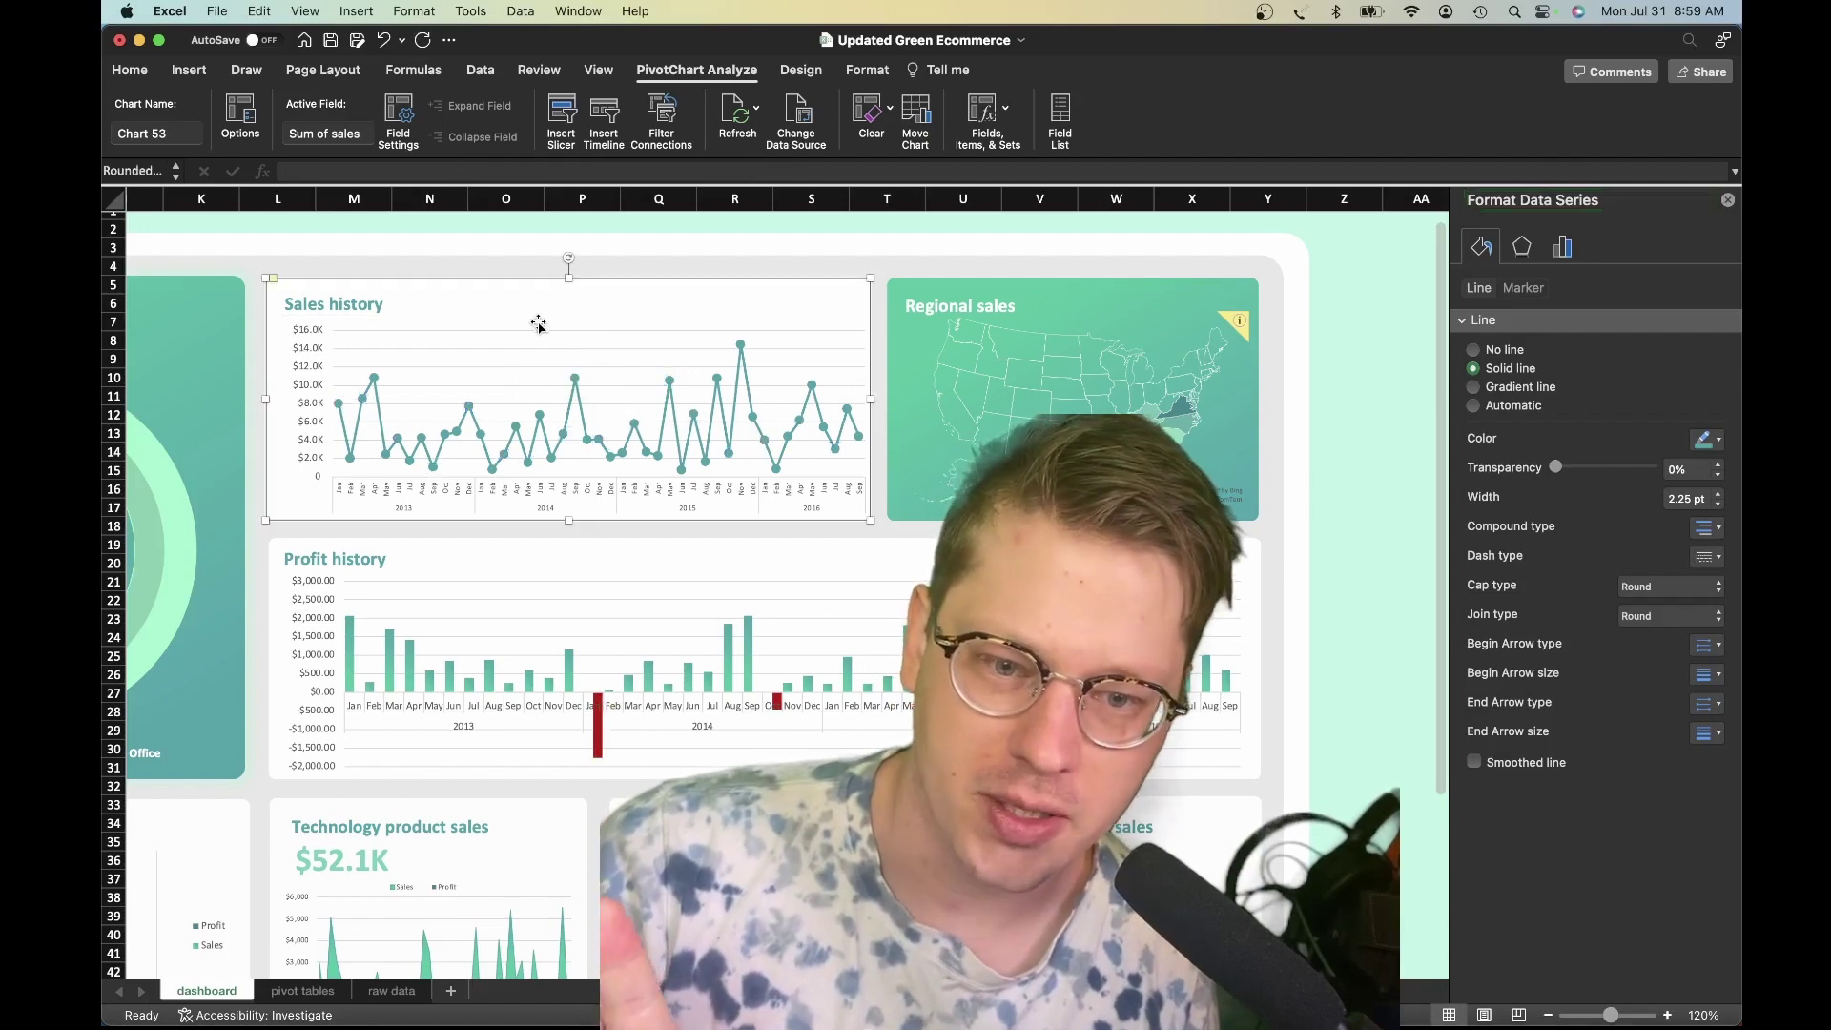
click(493, 340)
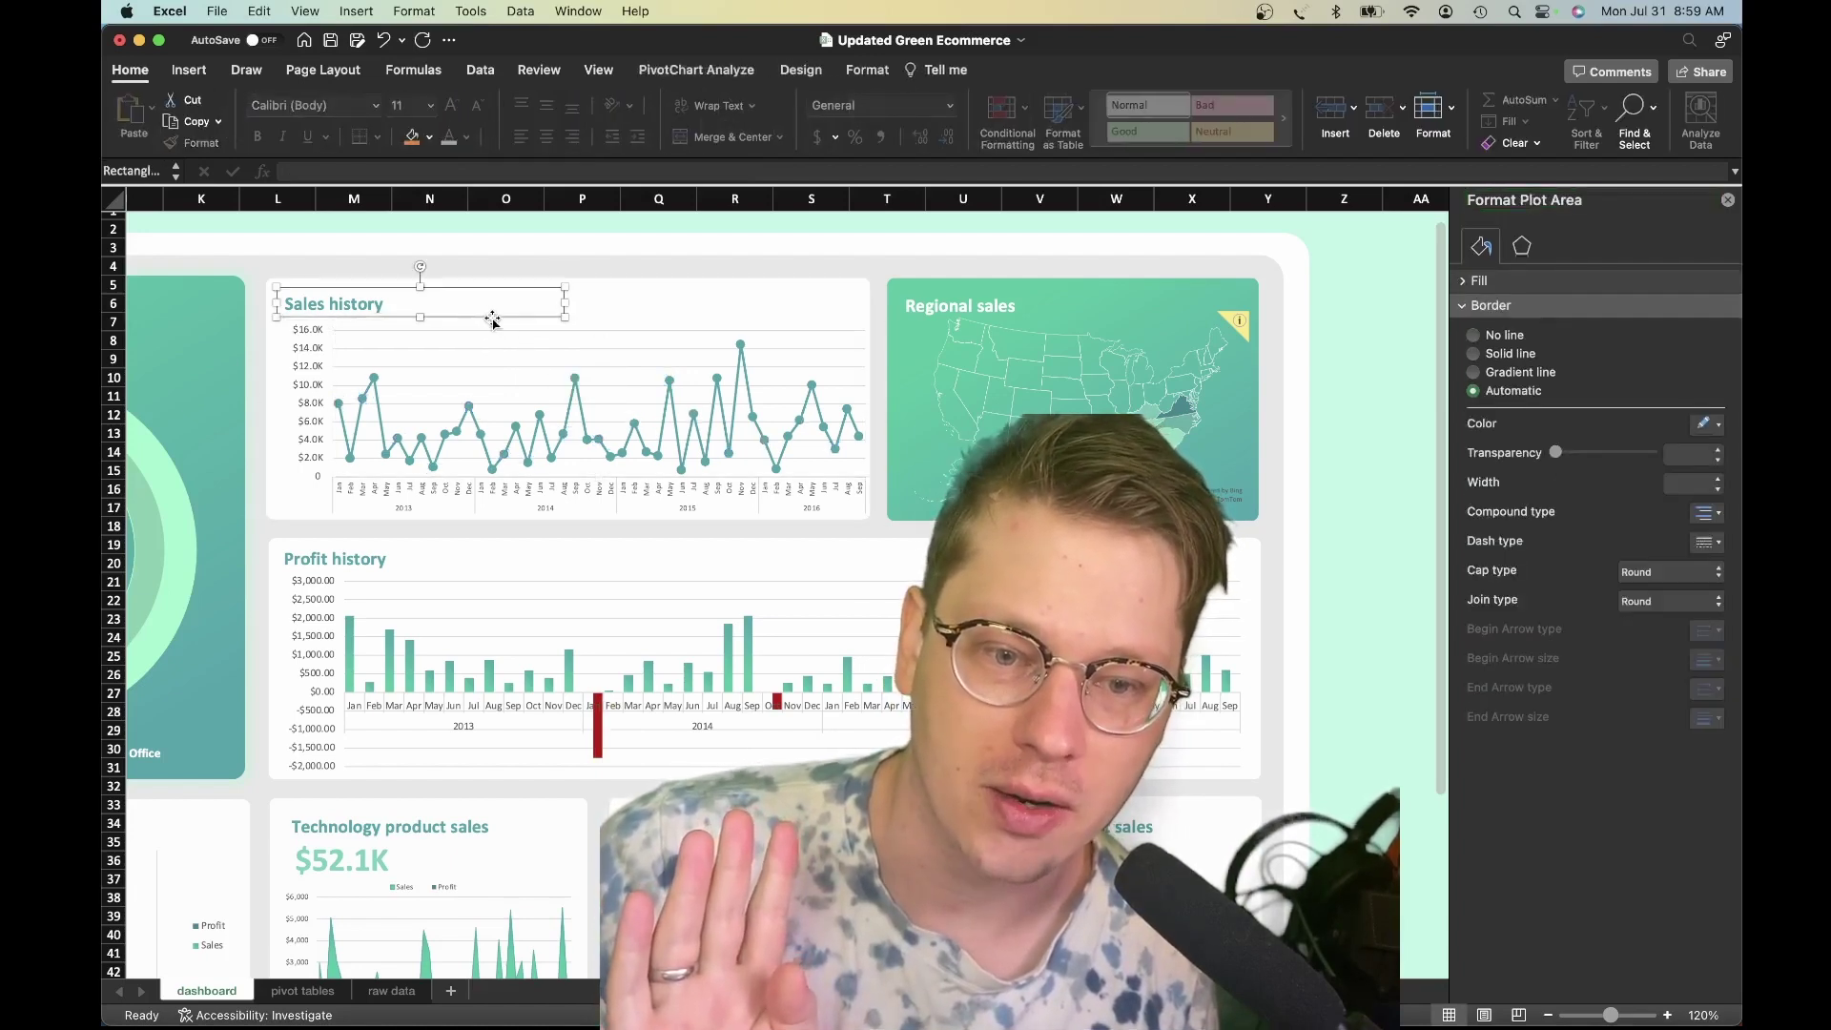
click(540, 322)
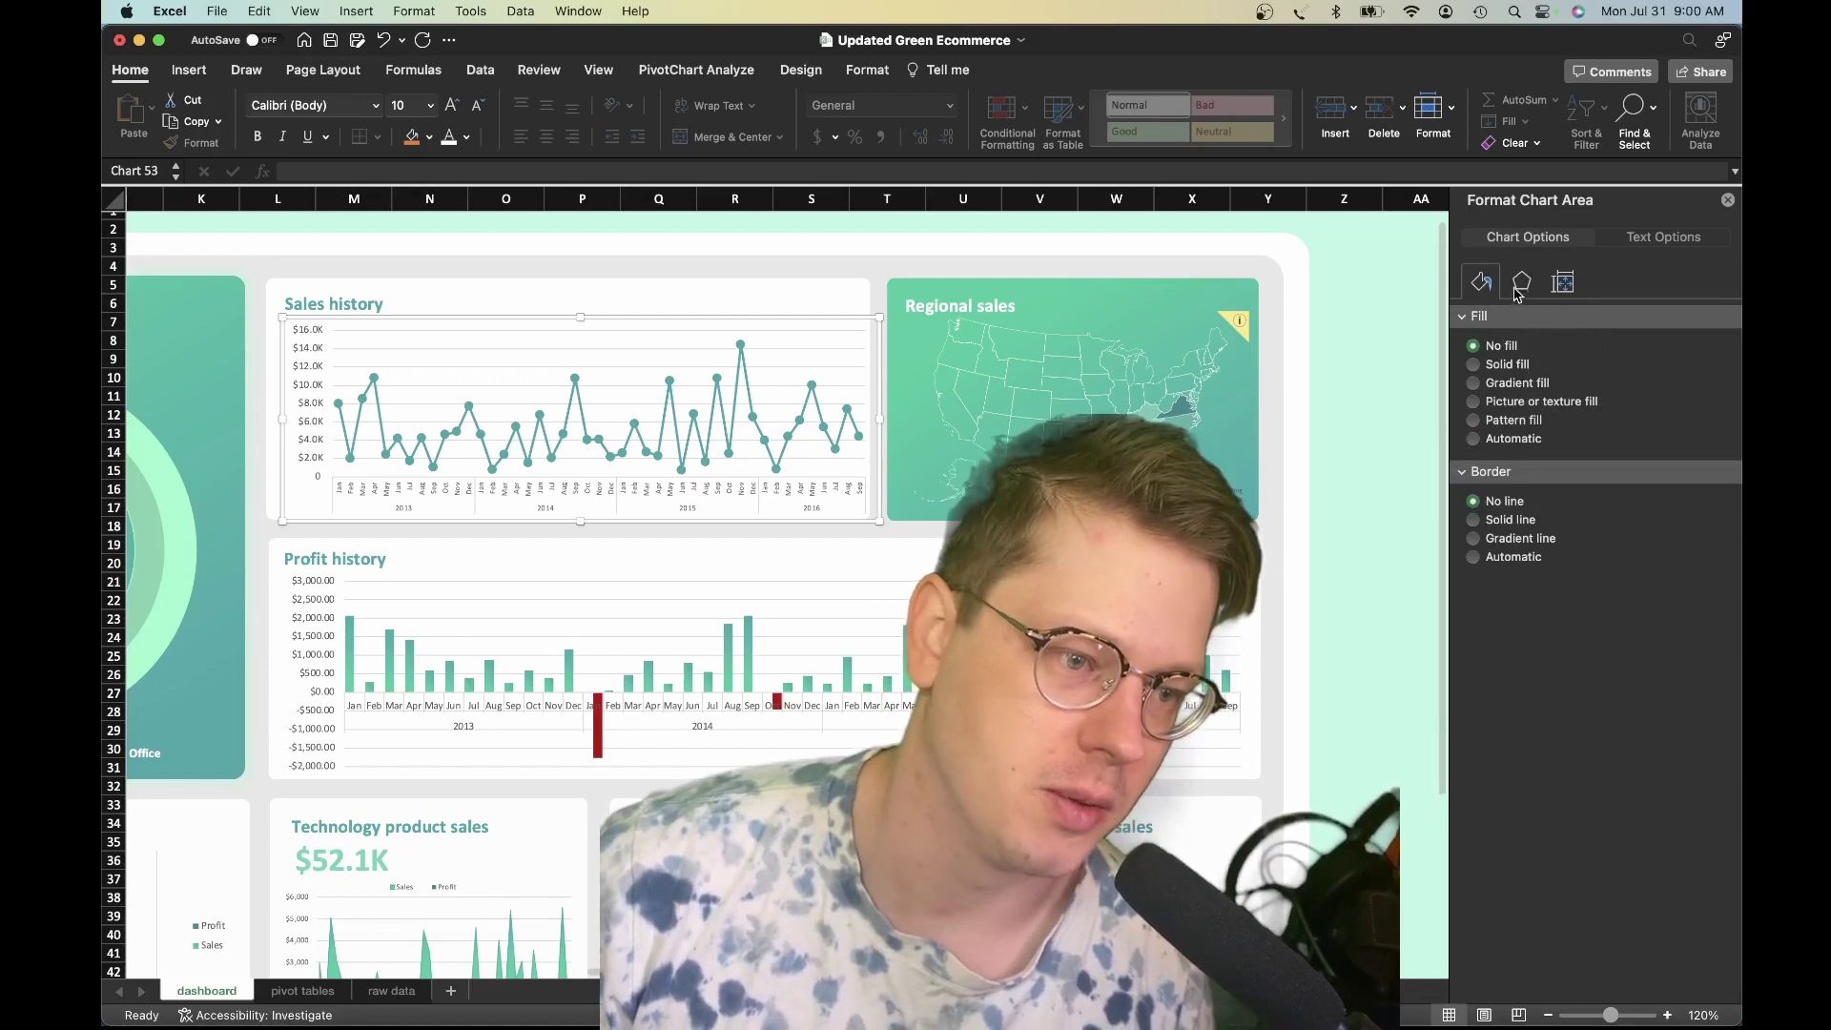
click(453, 106)
click(477, 107)
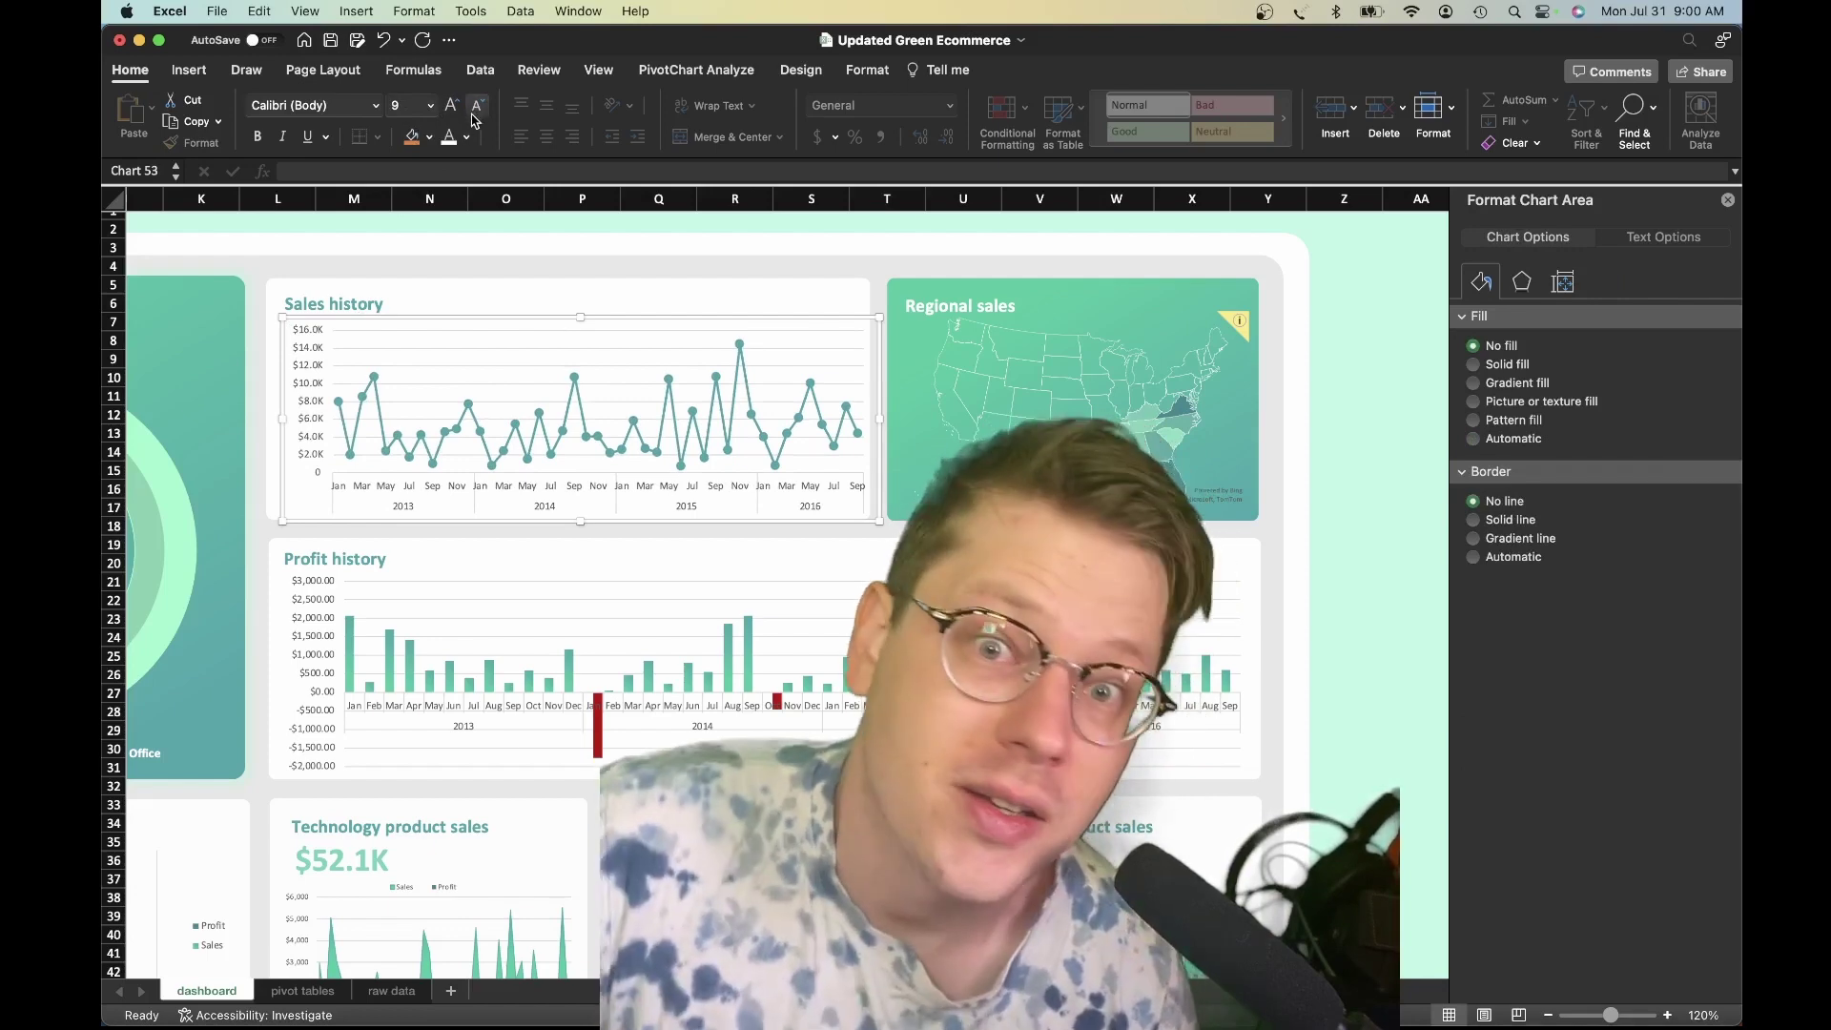
- Select the Sales history line and gridlines, checking the chart elements list without changes
click(583, 403)
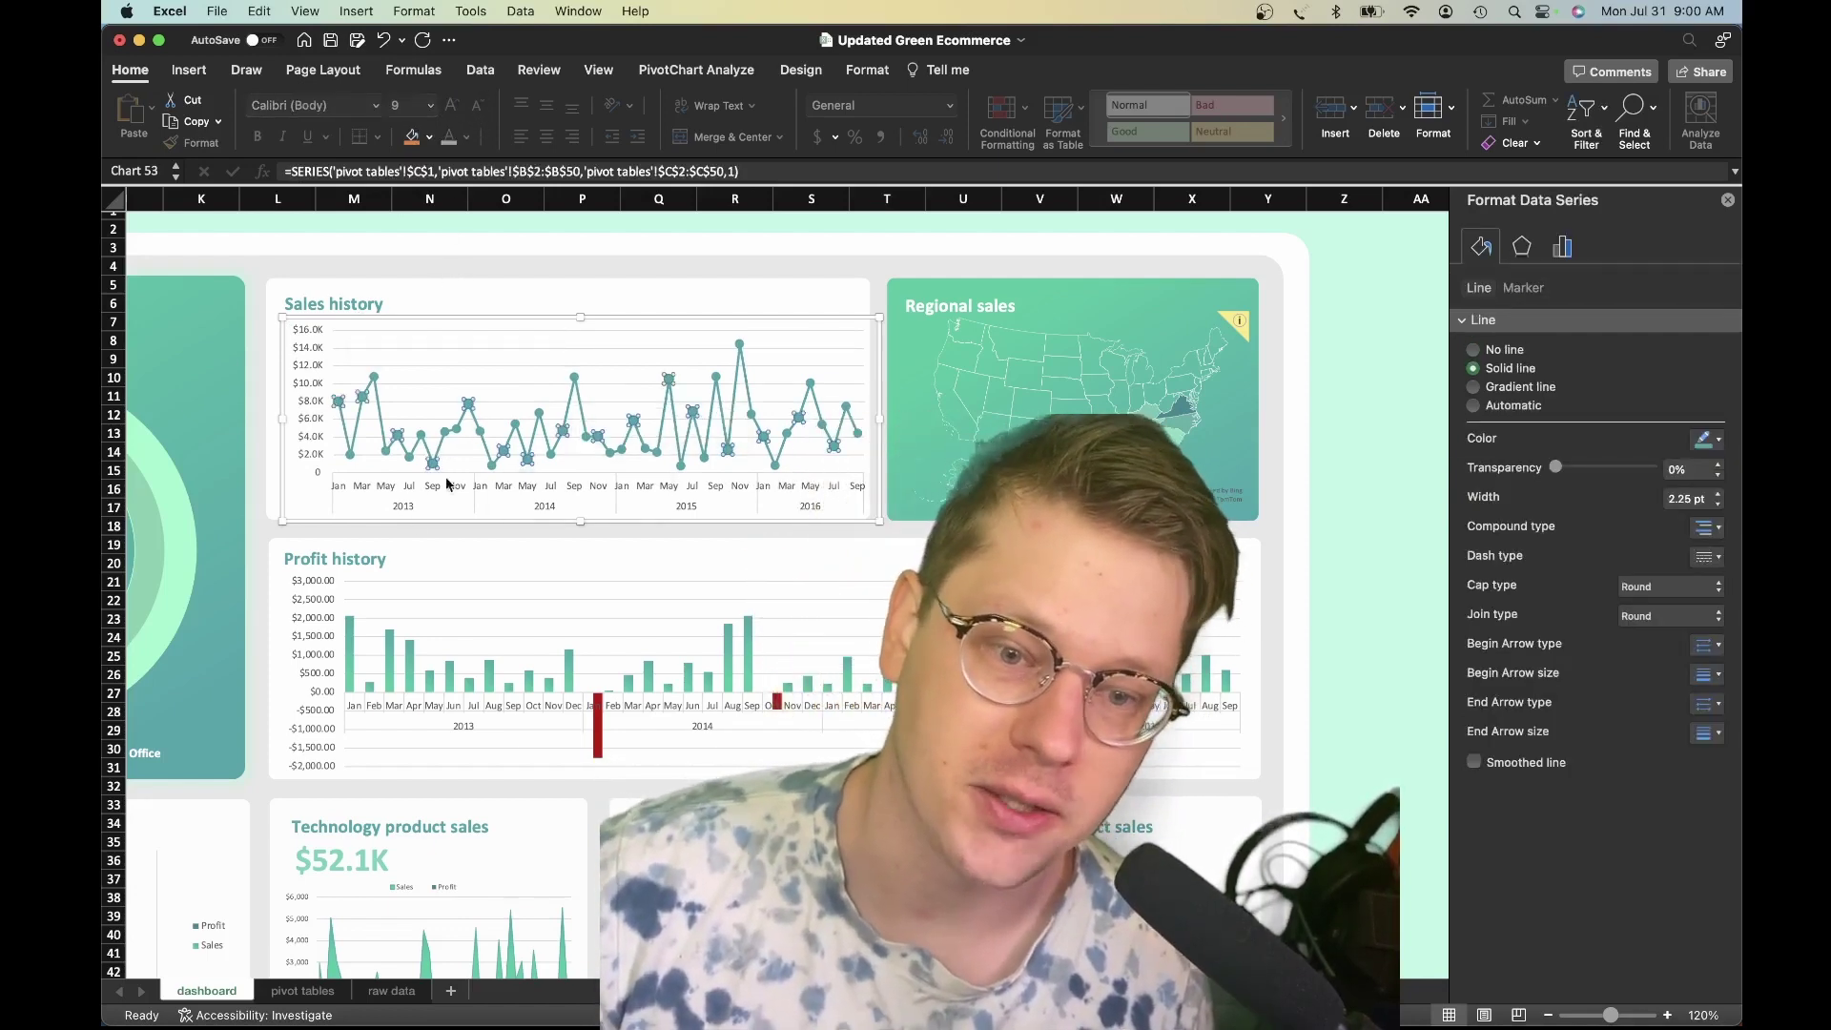
click(335, 418)
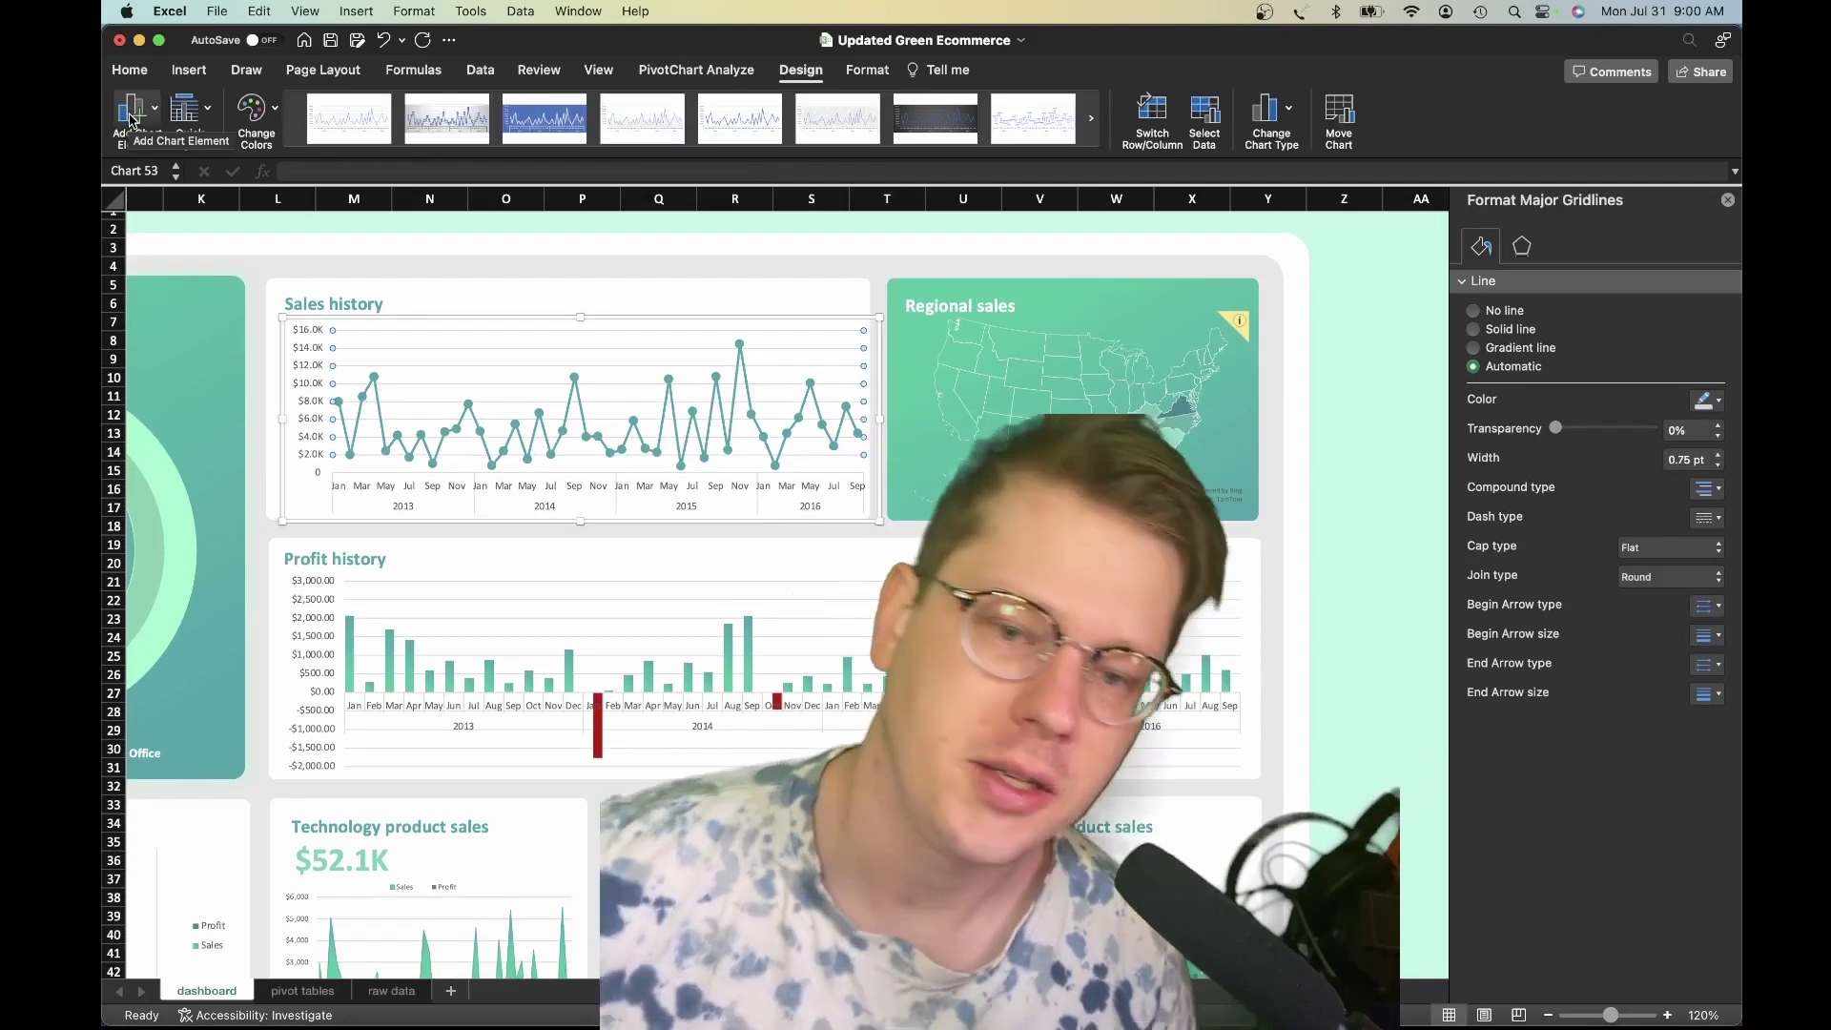
click(133, 109)
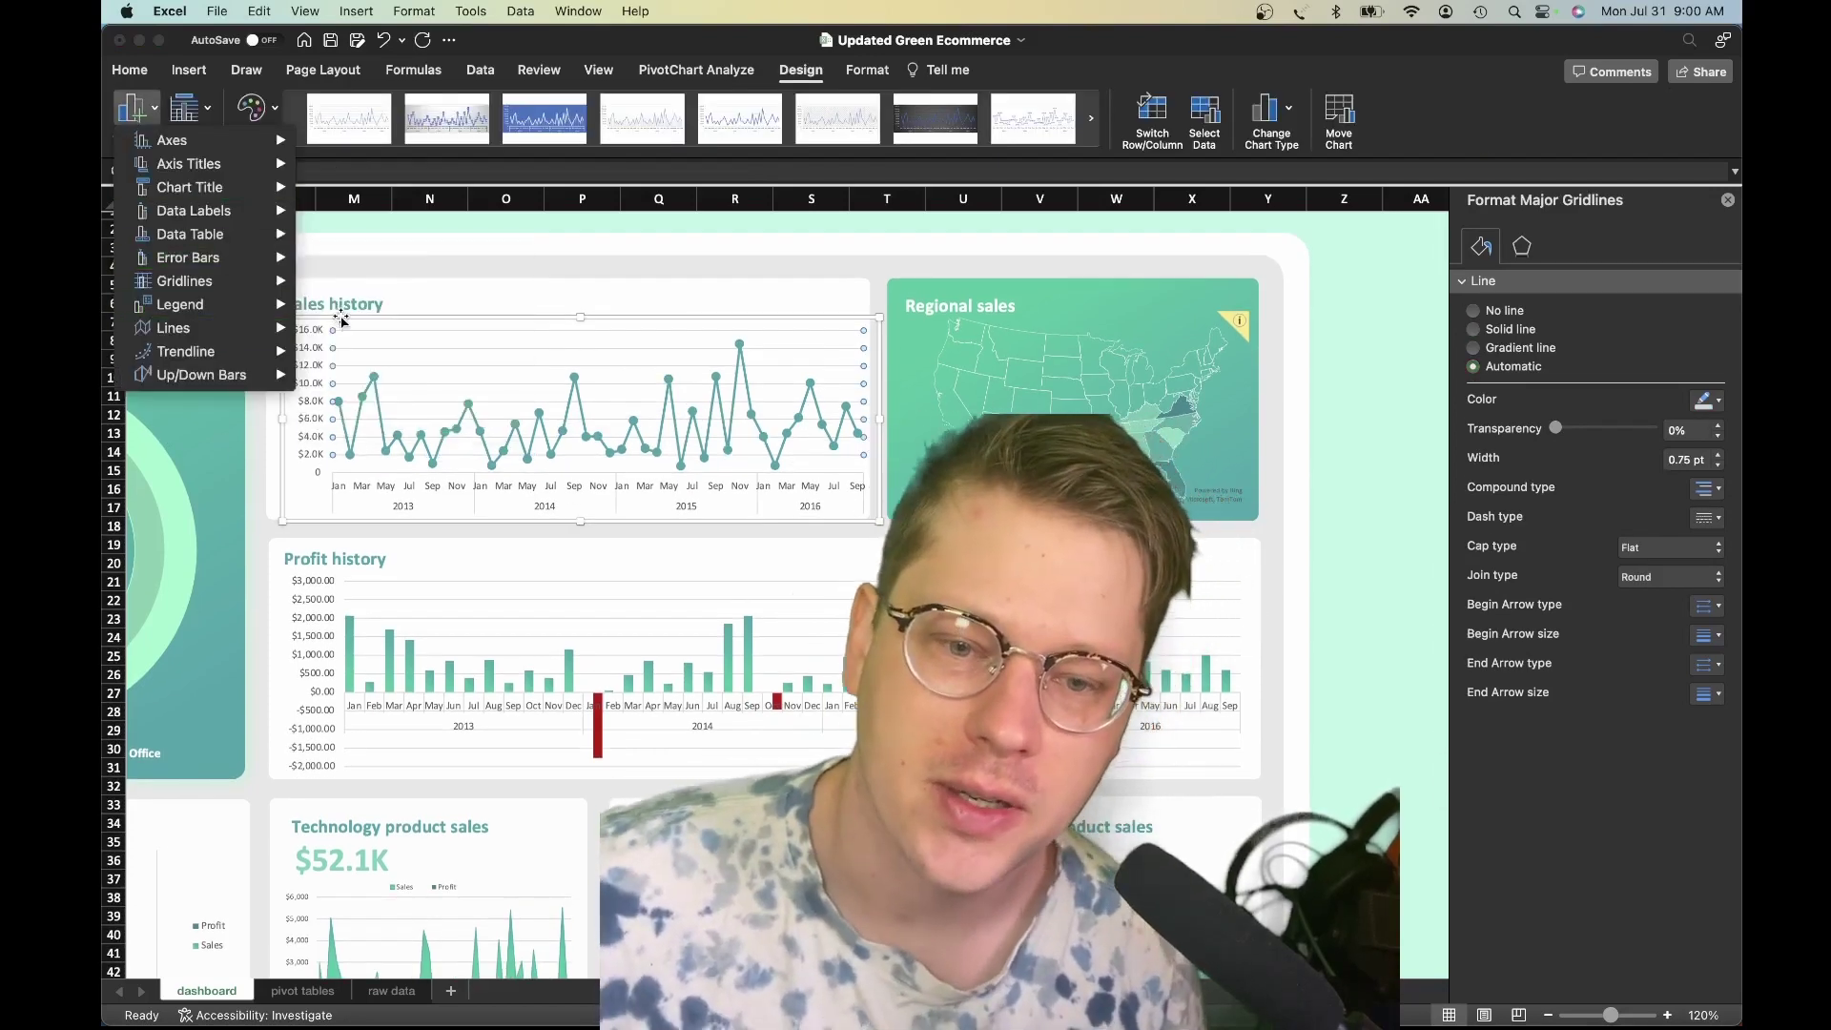
click(589, 348)
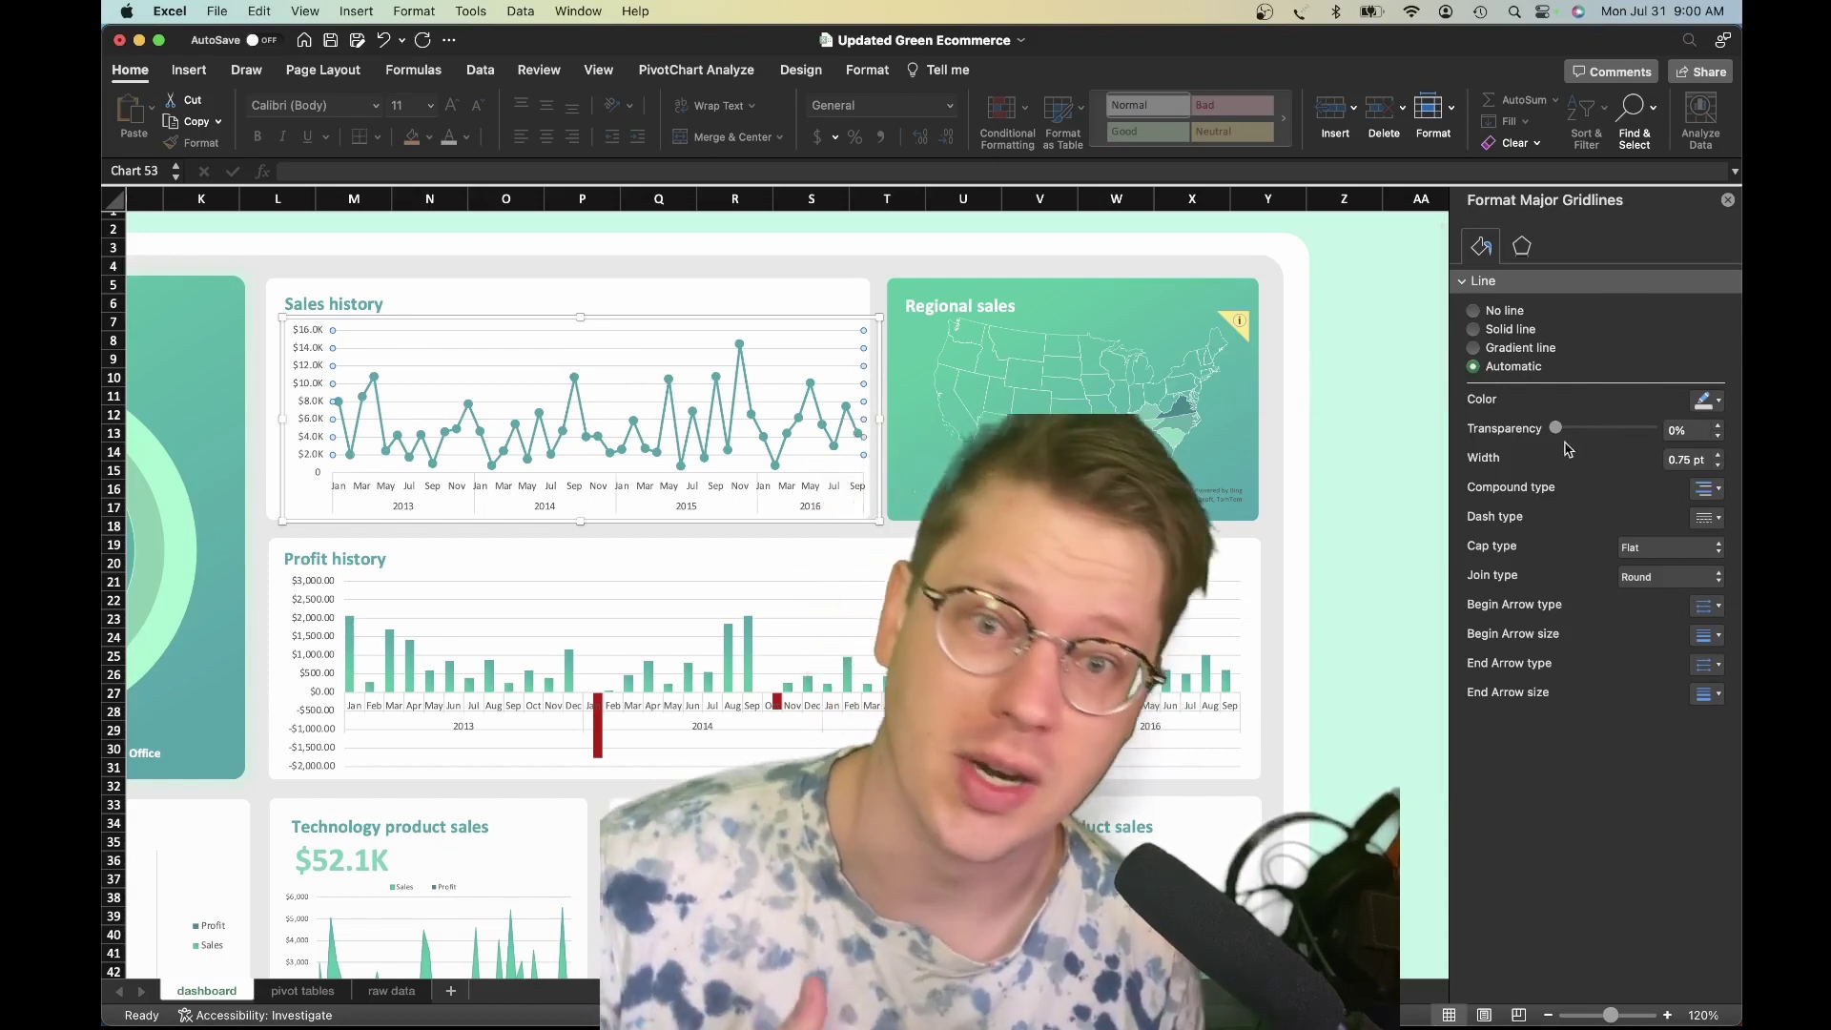
- Look through PivotChart Analyze, Chart Design and the chart elements list without changing anything
scroll(763, 611, left, 3)
scroll(763, 611, down, 1)
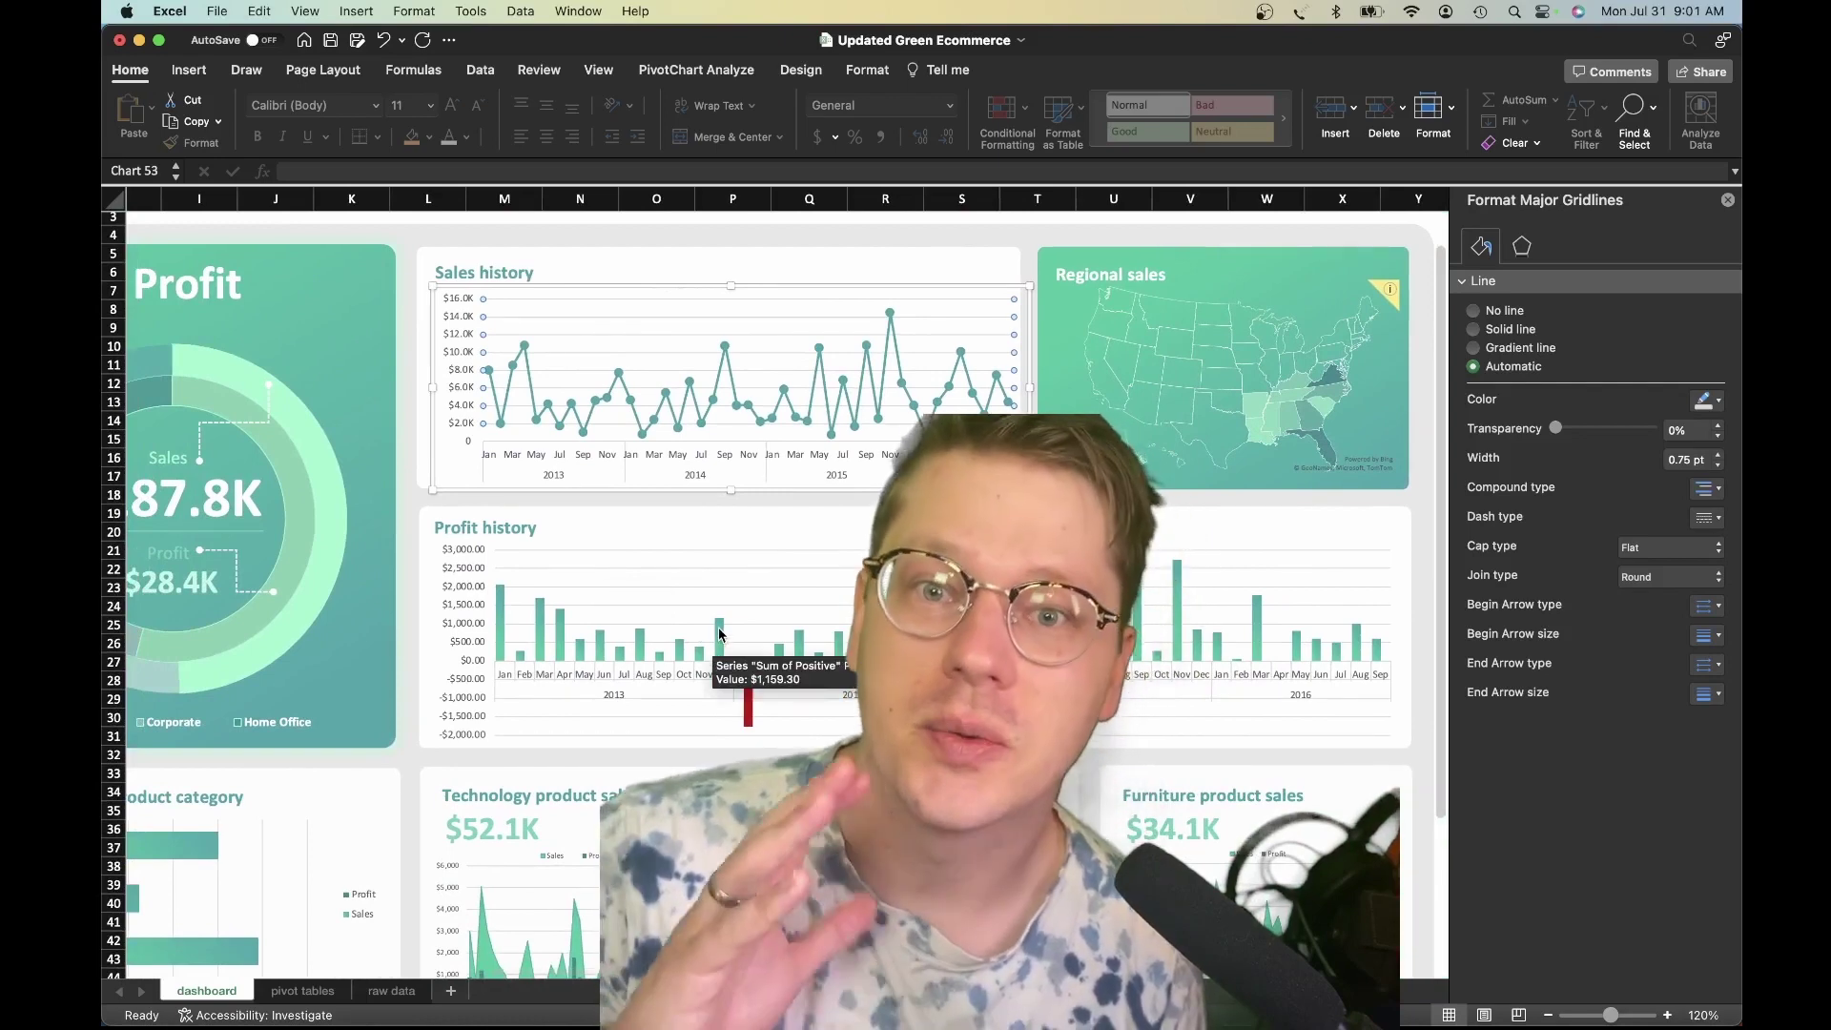
scroll(697, 602, down, 1)
scroll(697, 602, left, 1)
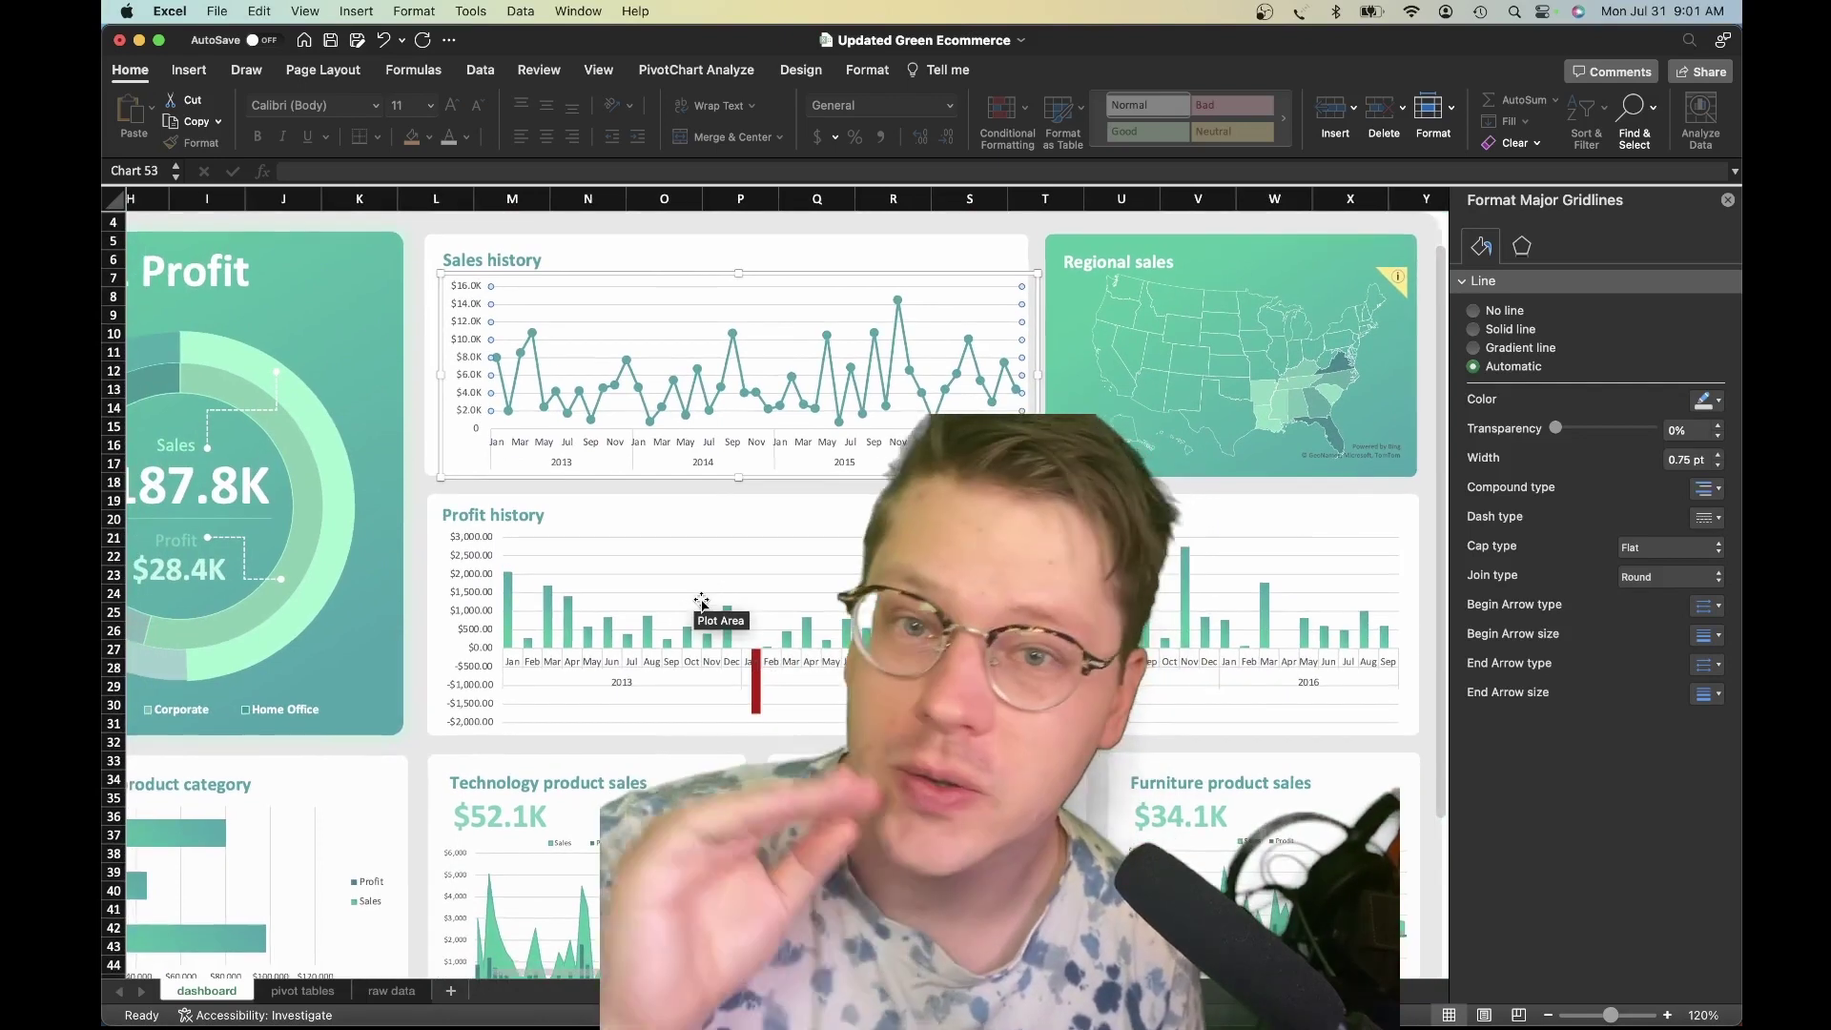
scroll(701, 607, down, 2)
click(730, 71)
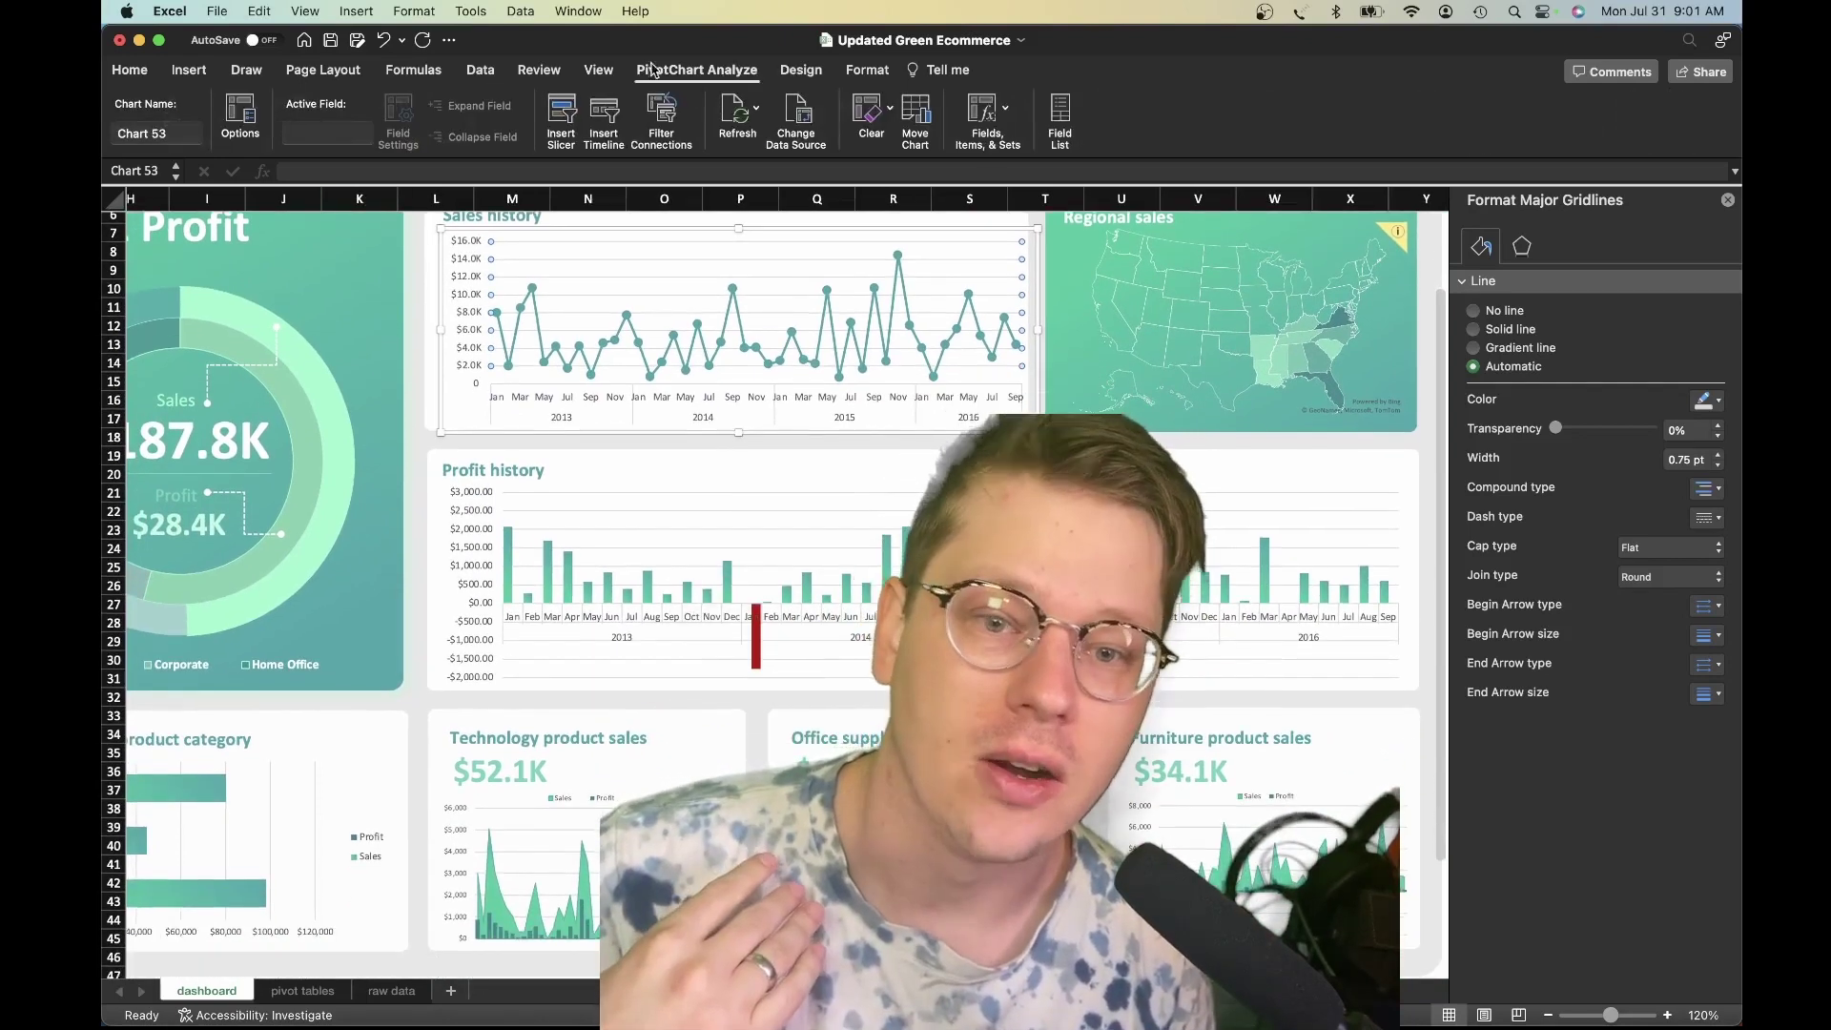
click(800, 69)
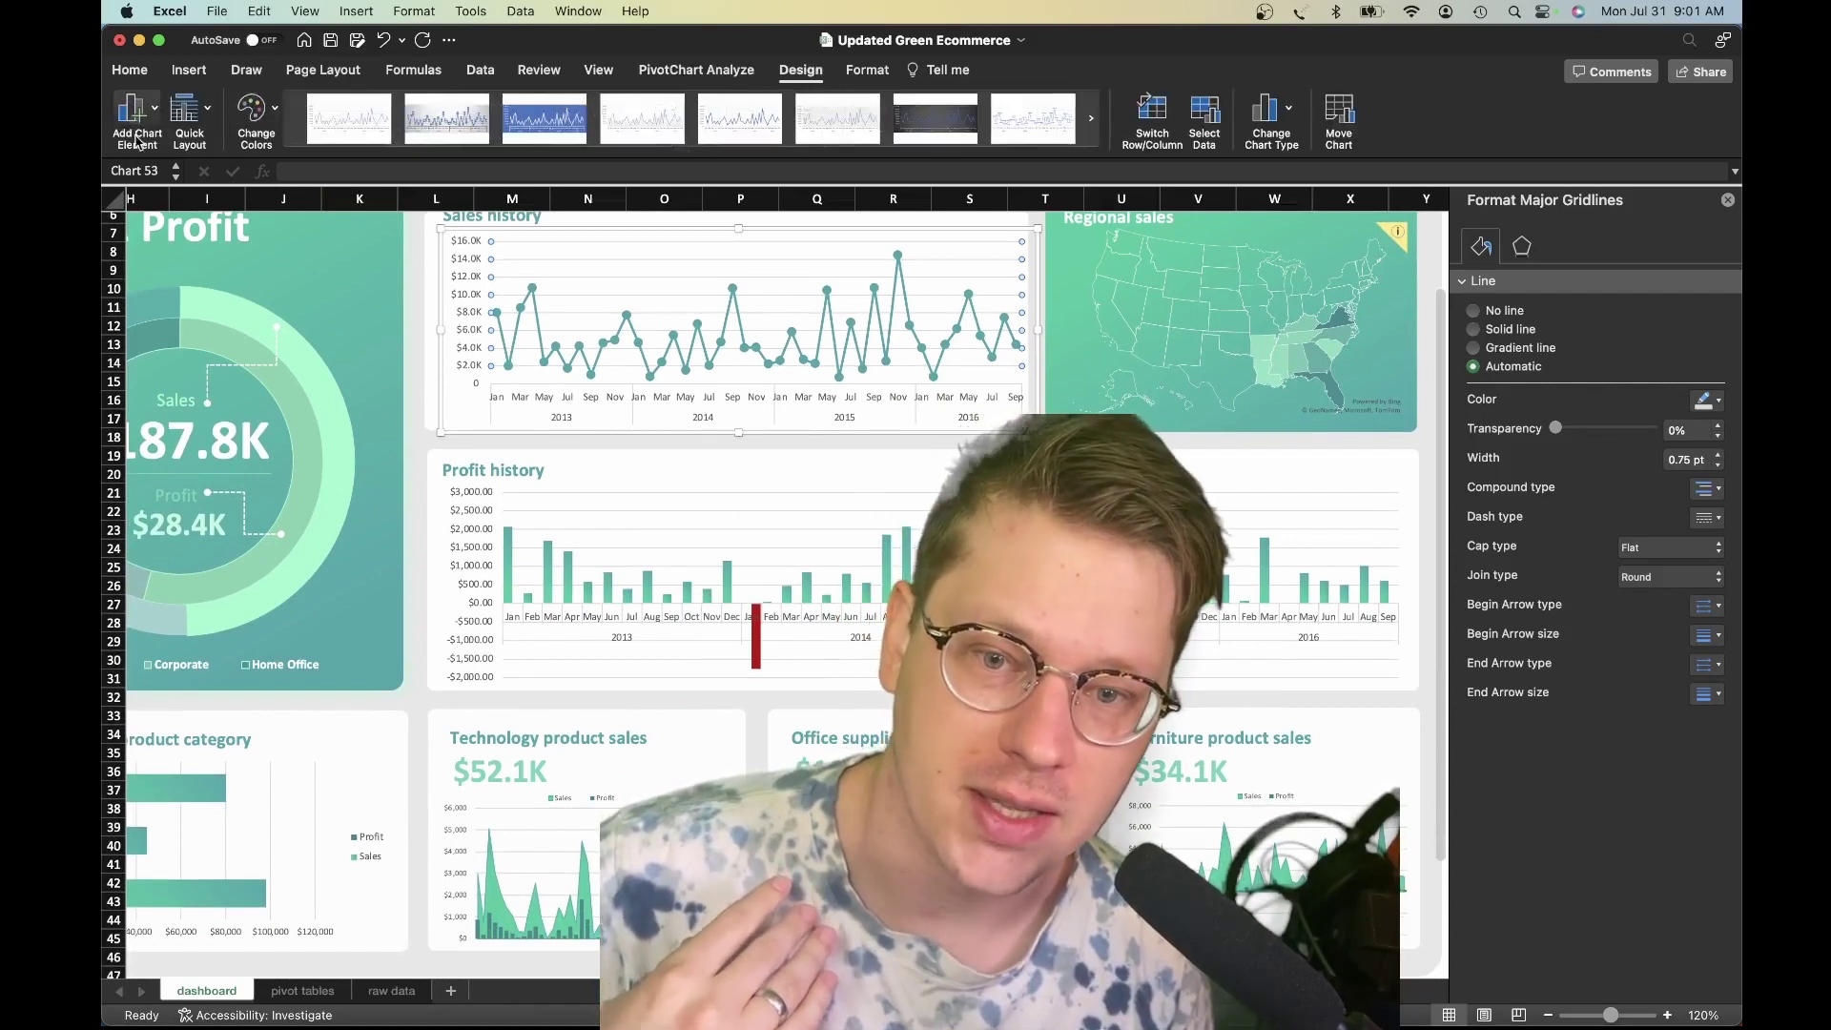
click(132, 107)
mouse_move(274, 315)
click(740, 539)
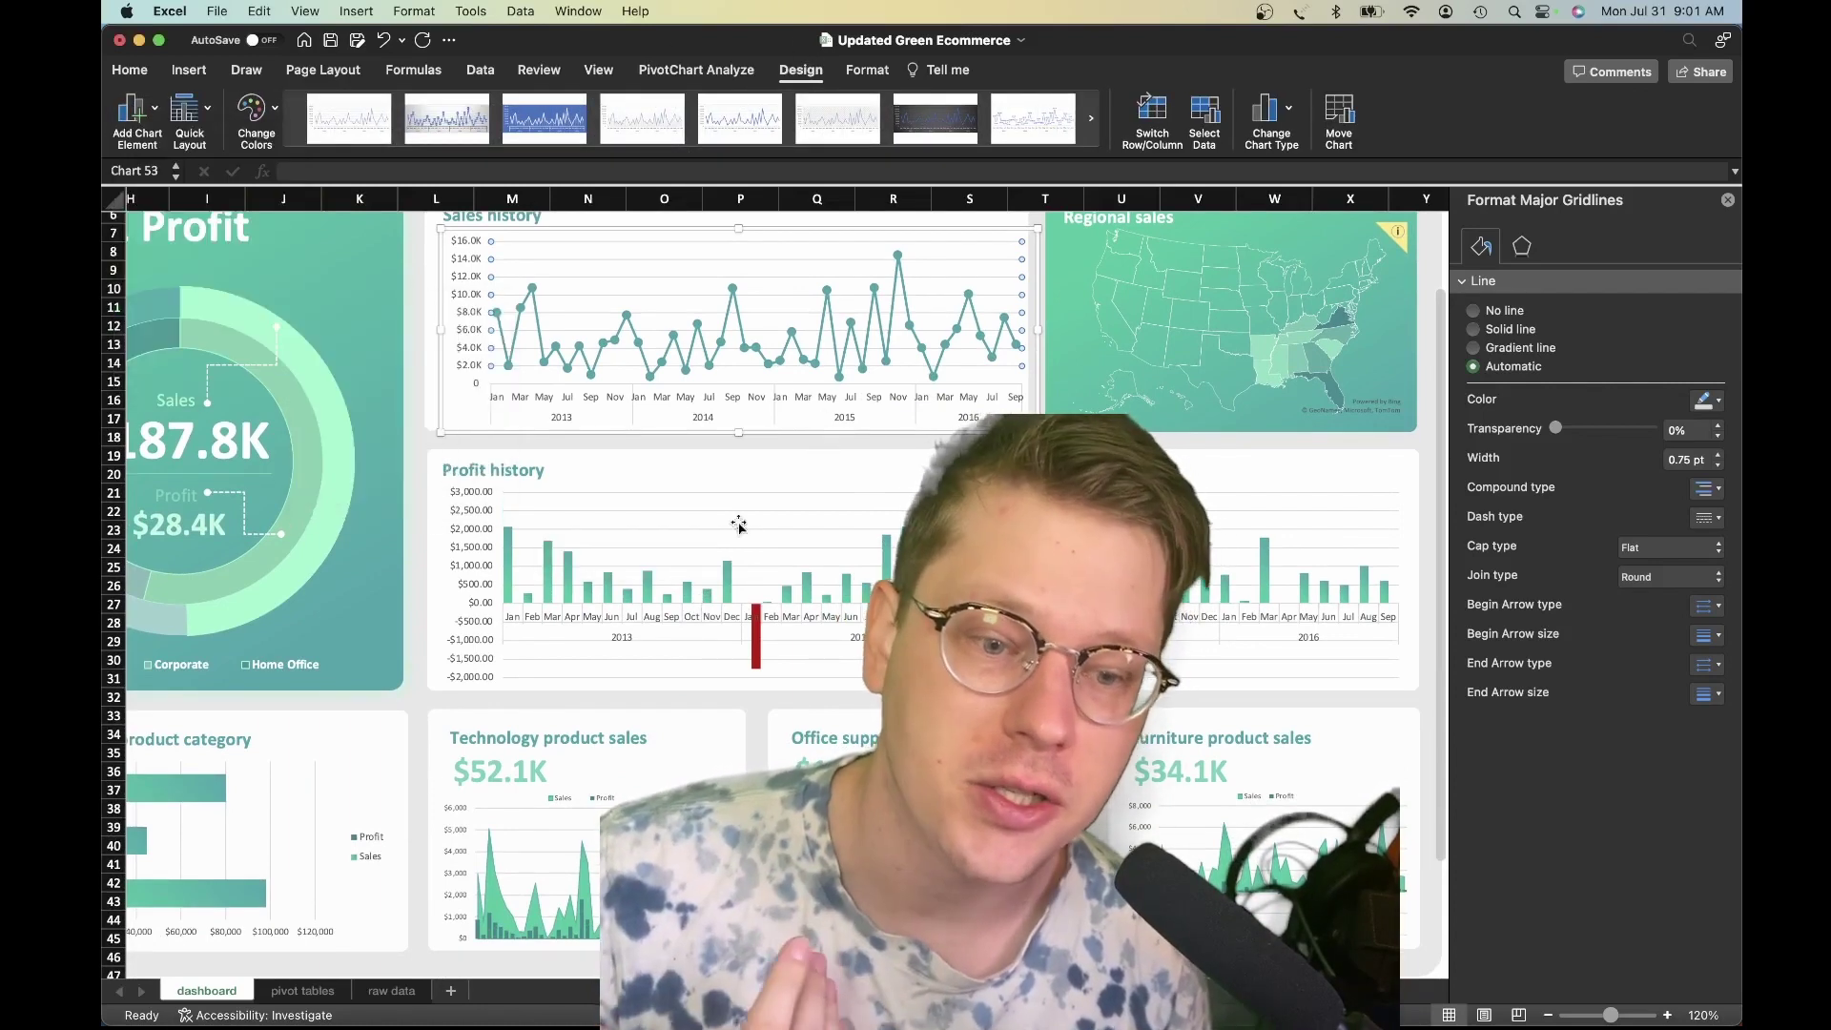
- Select the Profit history chart and scroll down the dashboard
click(742, 533)
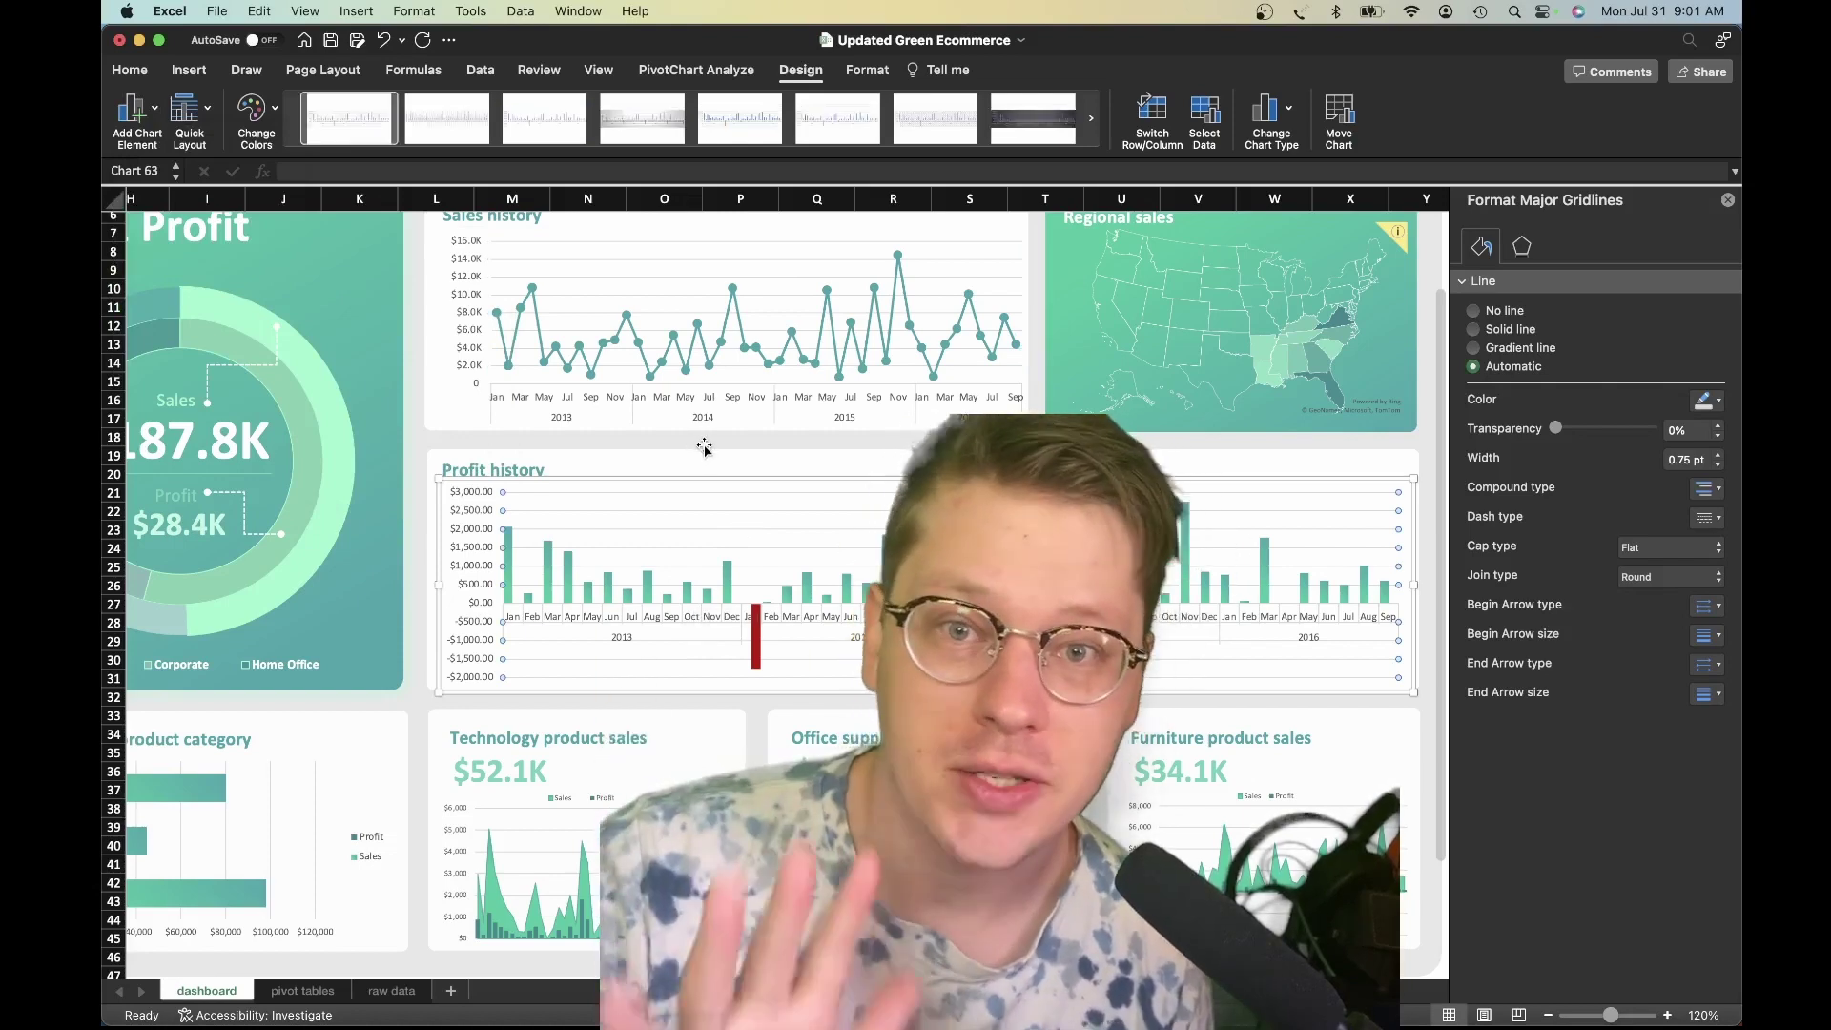
scroll(707, 451, right, 1)
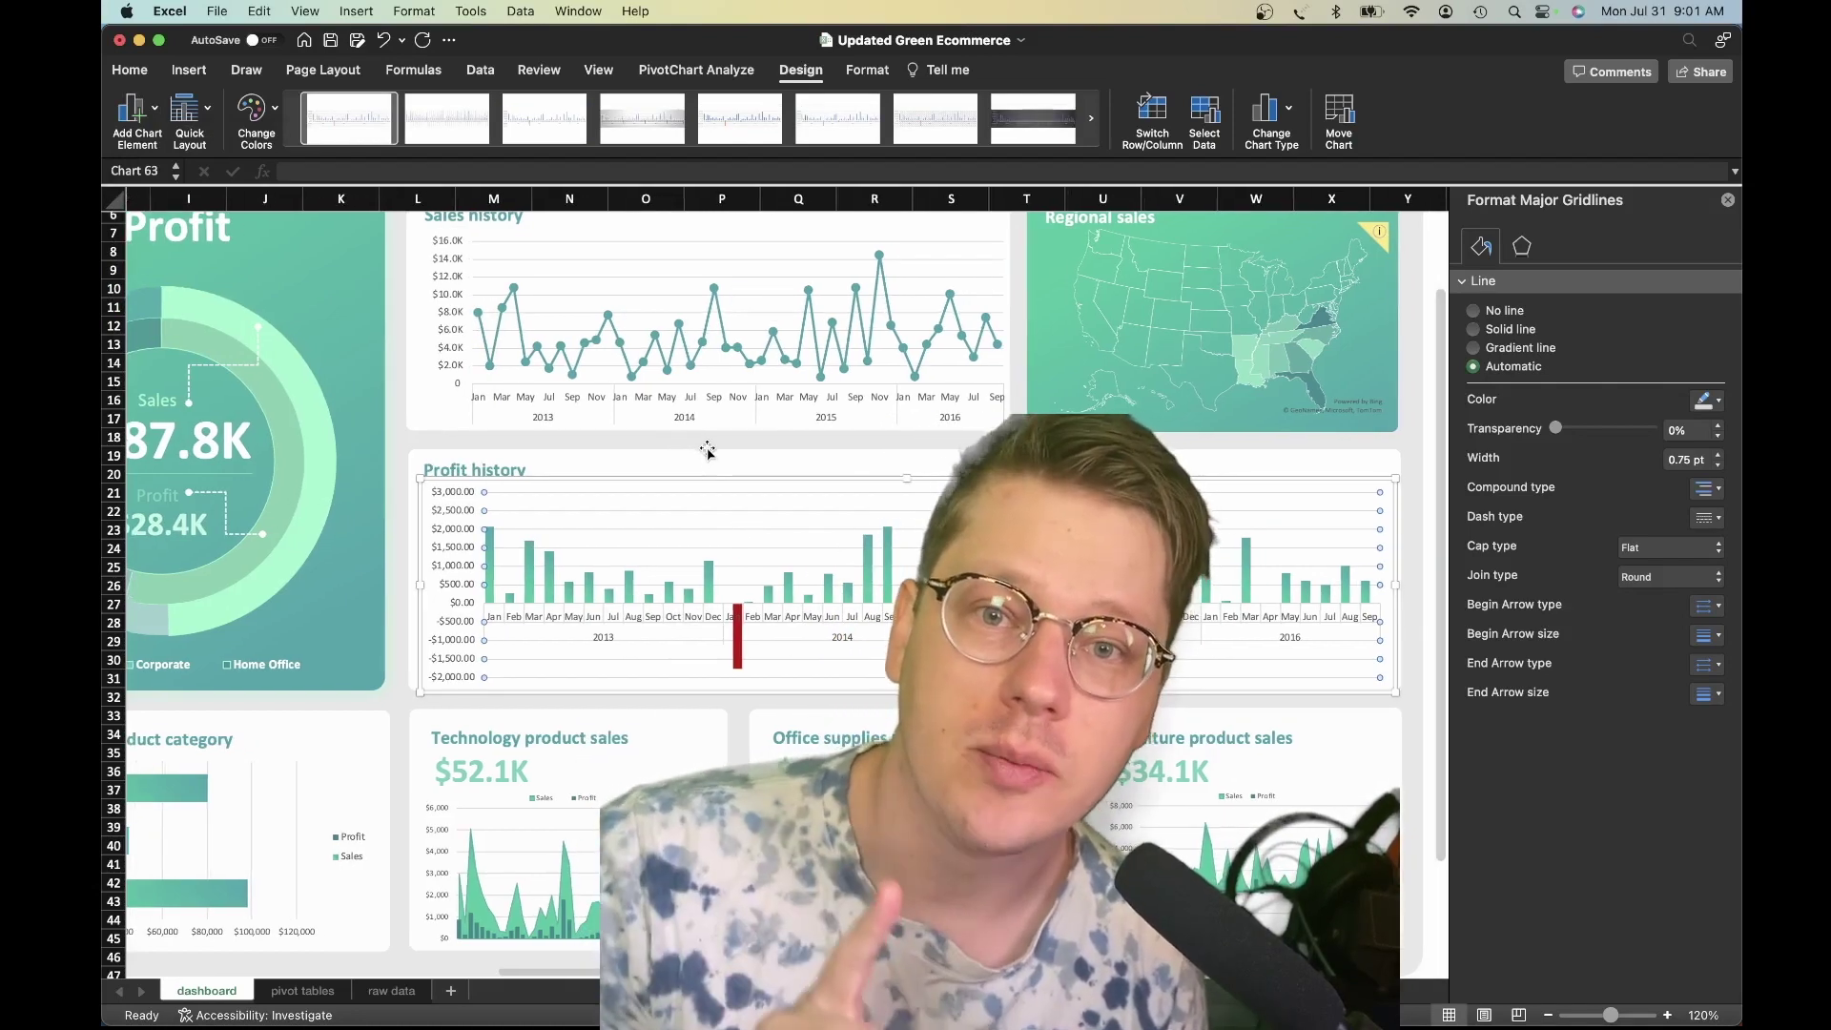
scroll(707, 451, down, 2)
scroll(707, 451, down, 1)
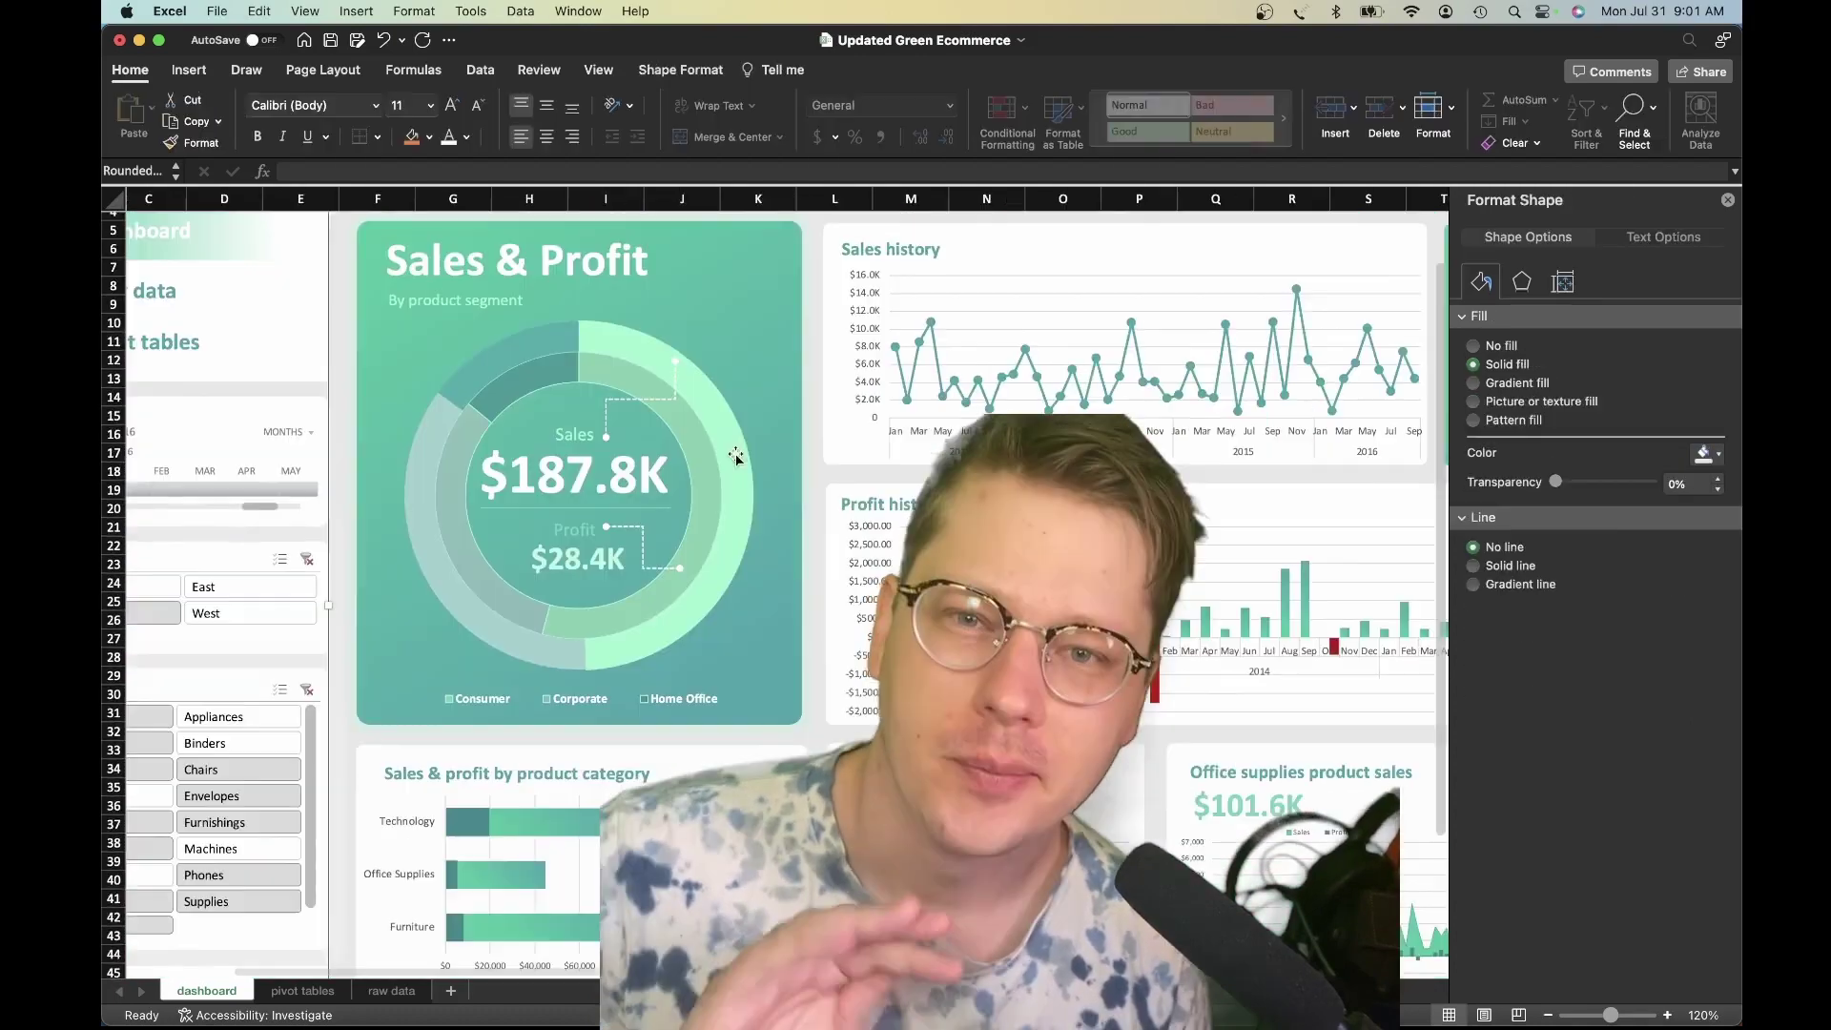
- Select the Sales & Profit card and Sales history title box to bring up the 3-D layer view
scroll(739, 458, down, 3)
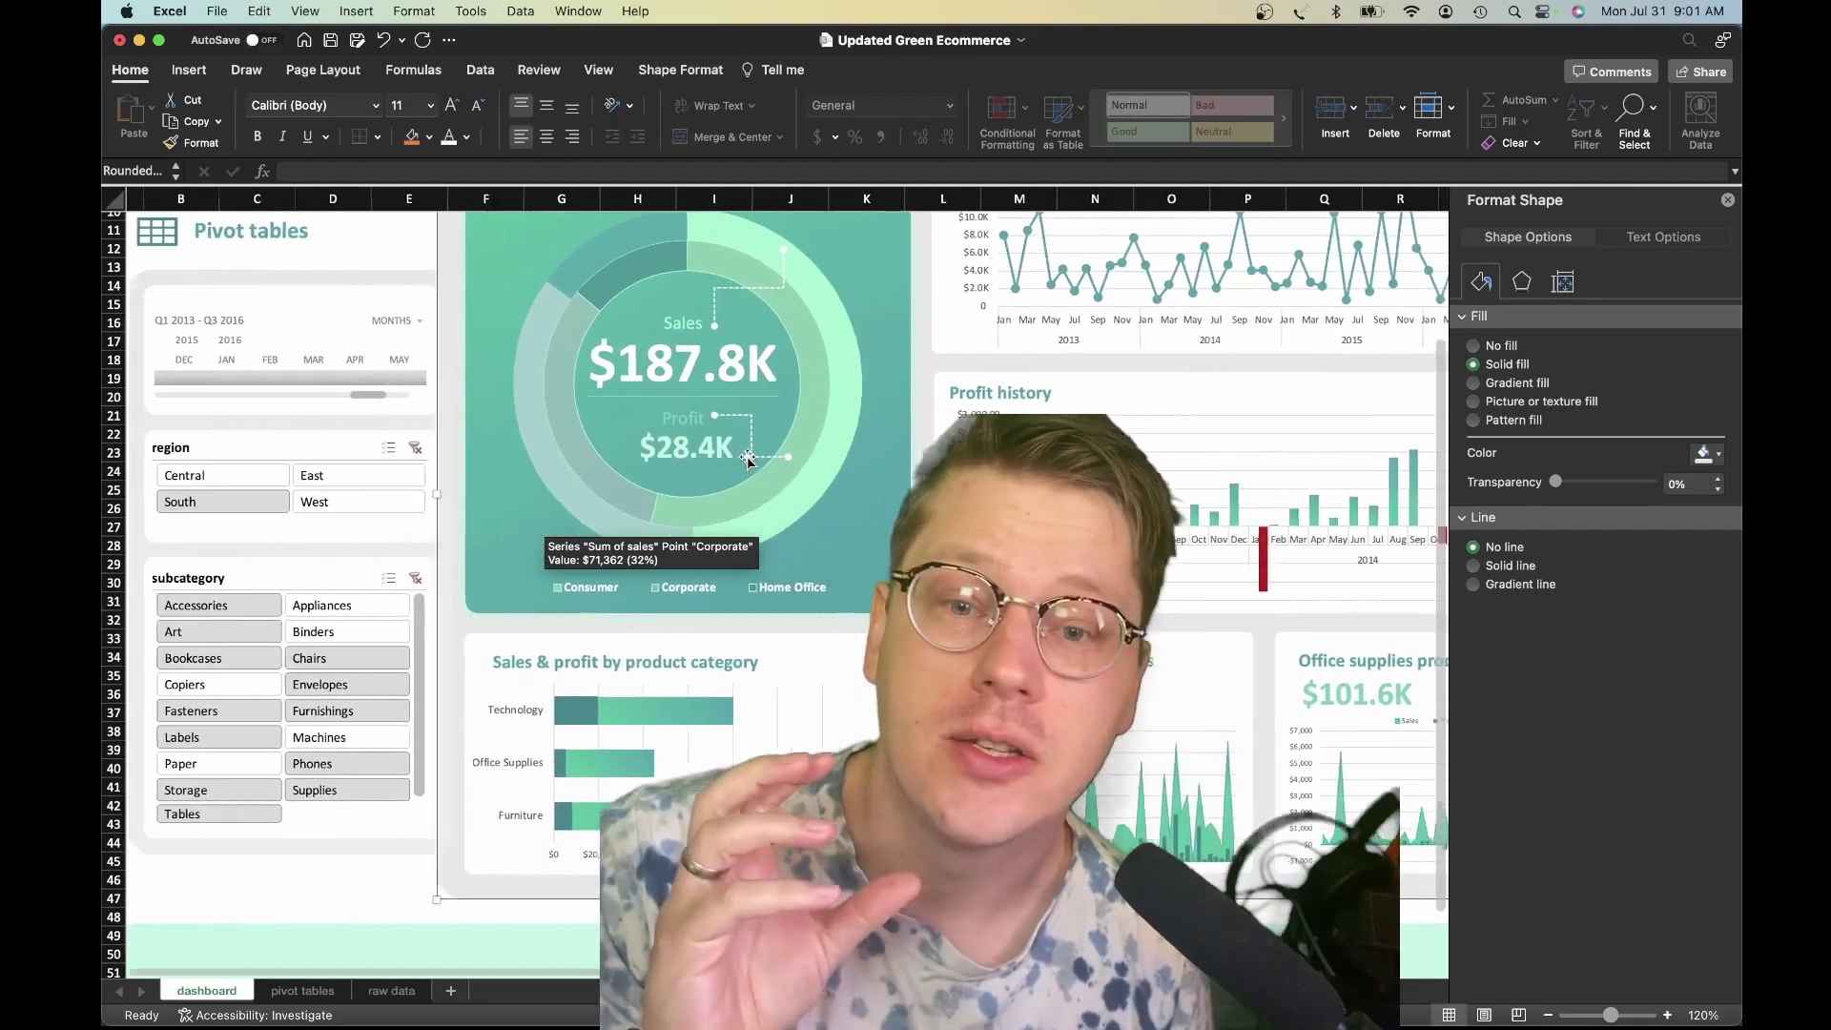
scroll(748, 458, up, 4)
scroll(822, 475, right, 2)
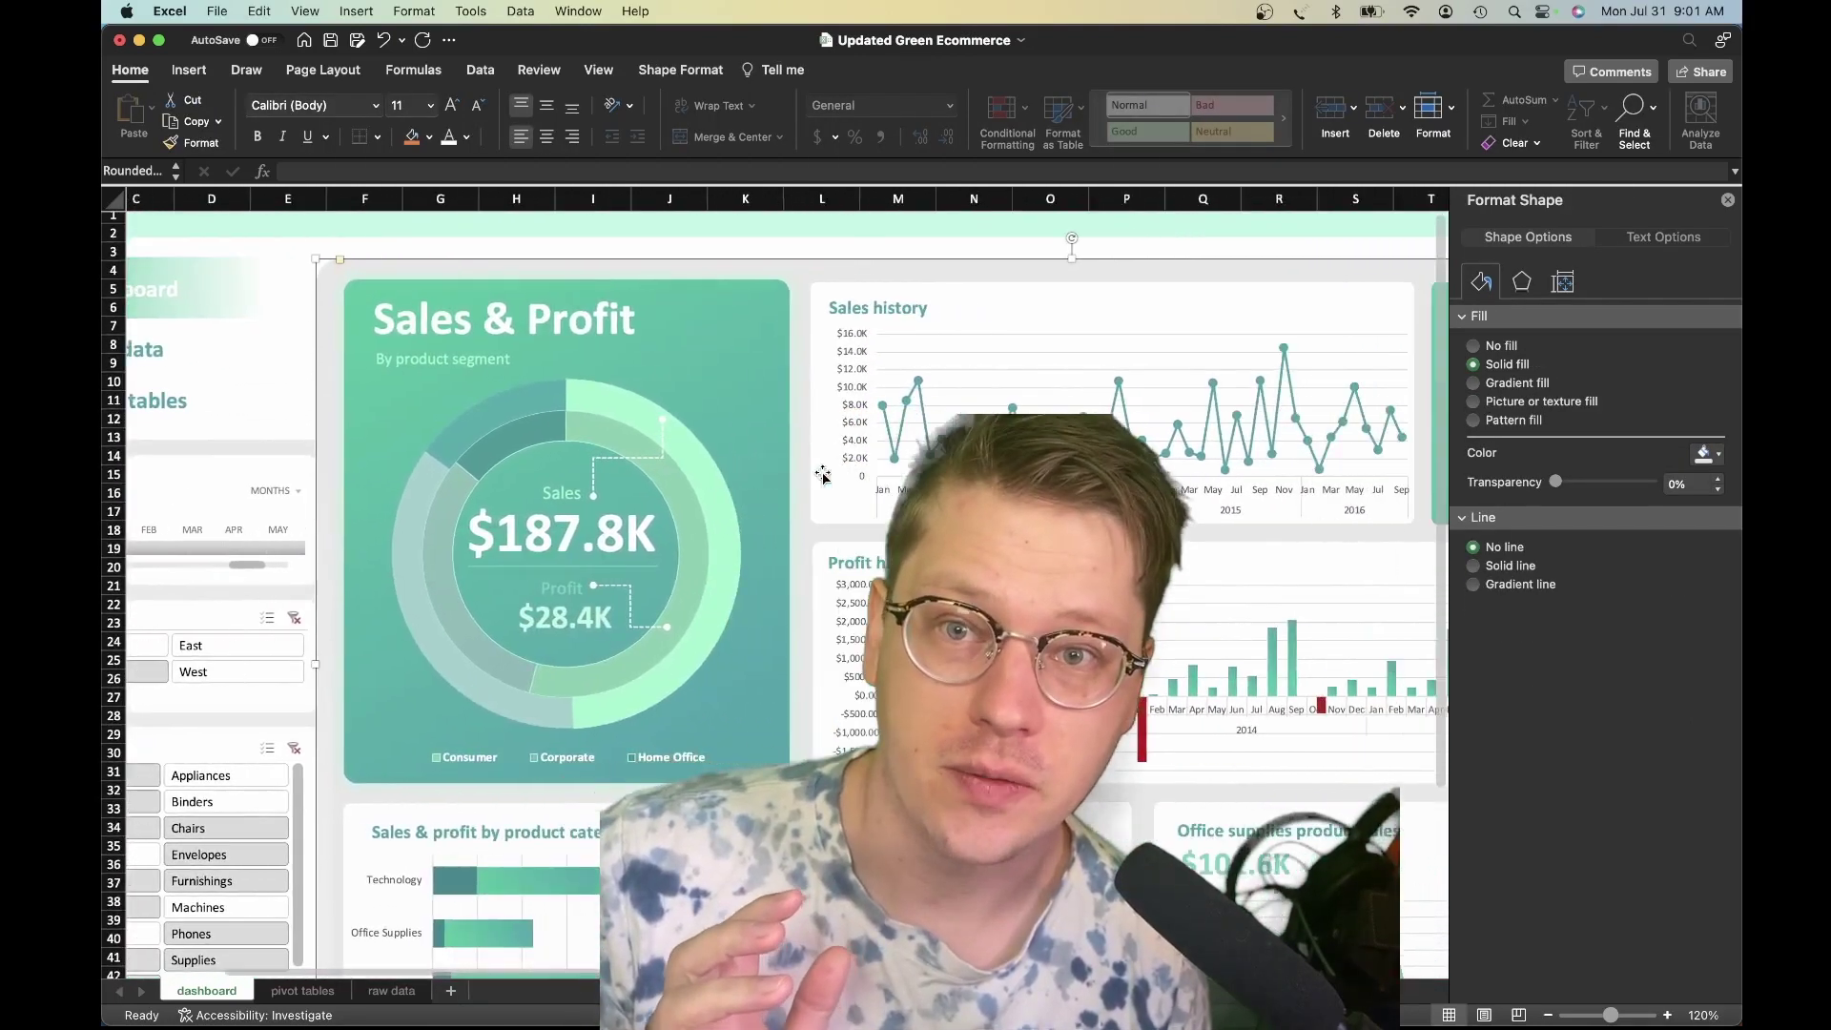
scroll(822, 475, left, 3)
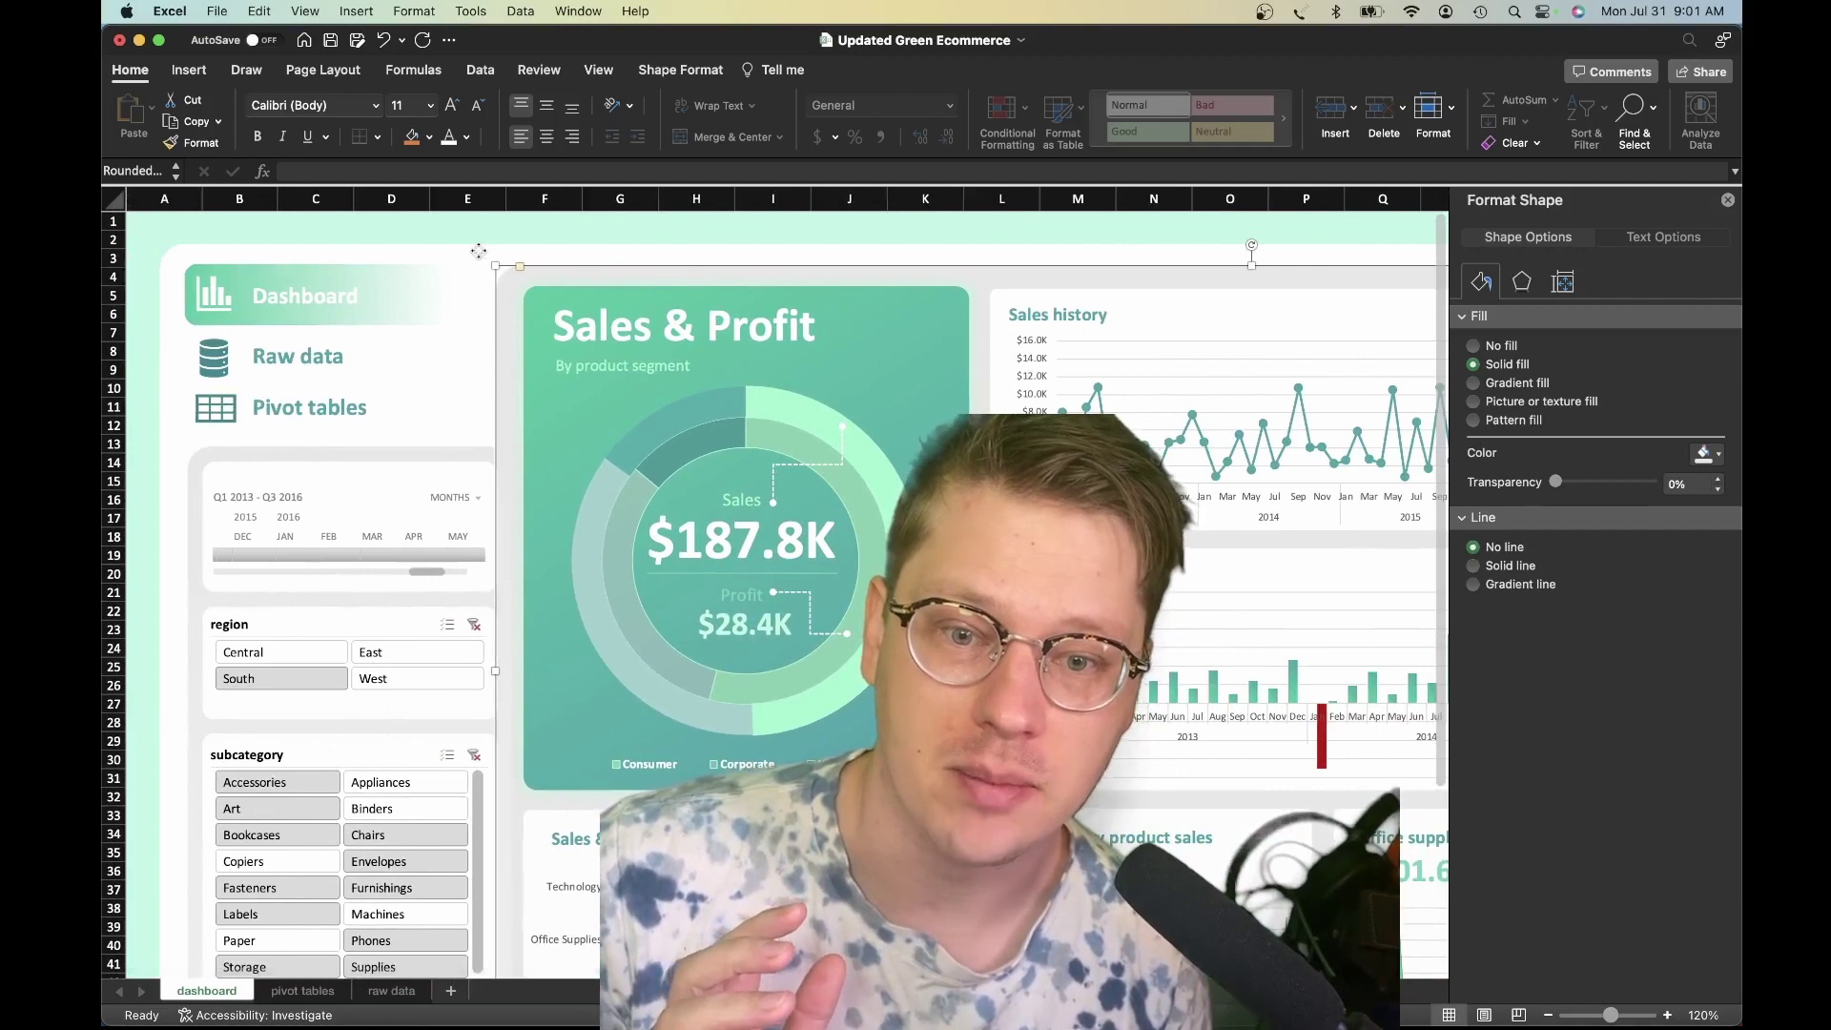
scroll(563, 280, right, 2)
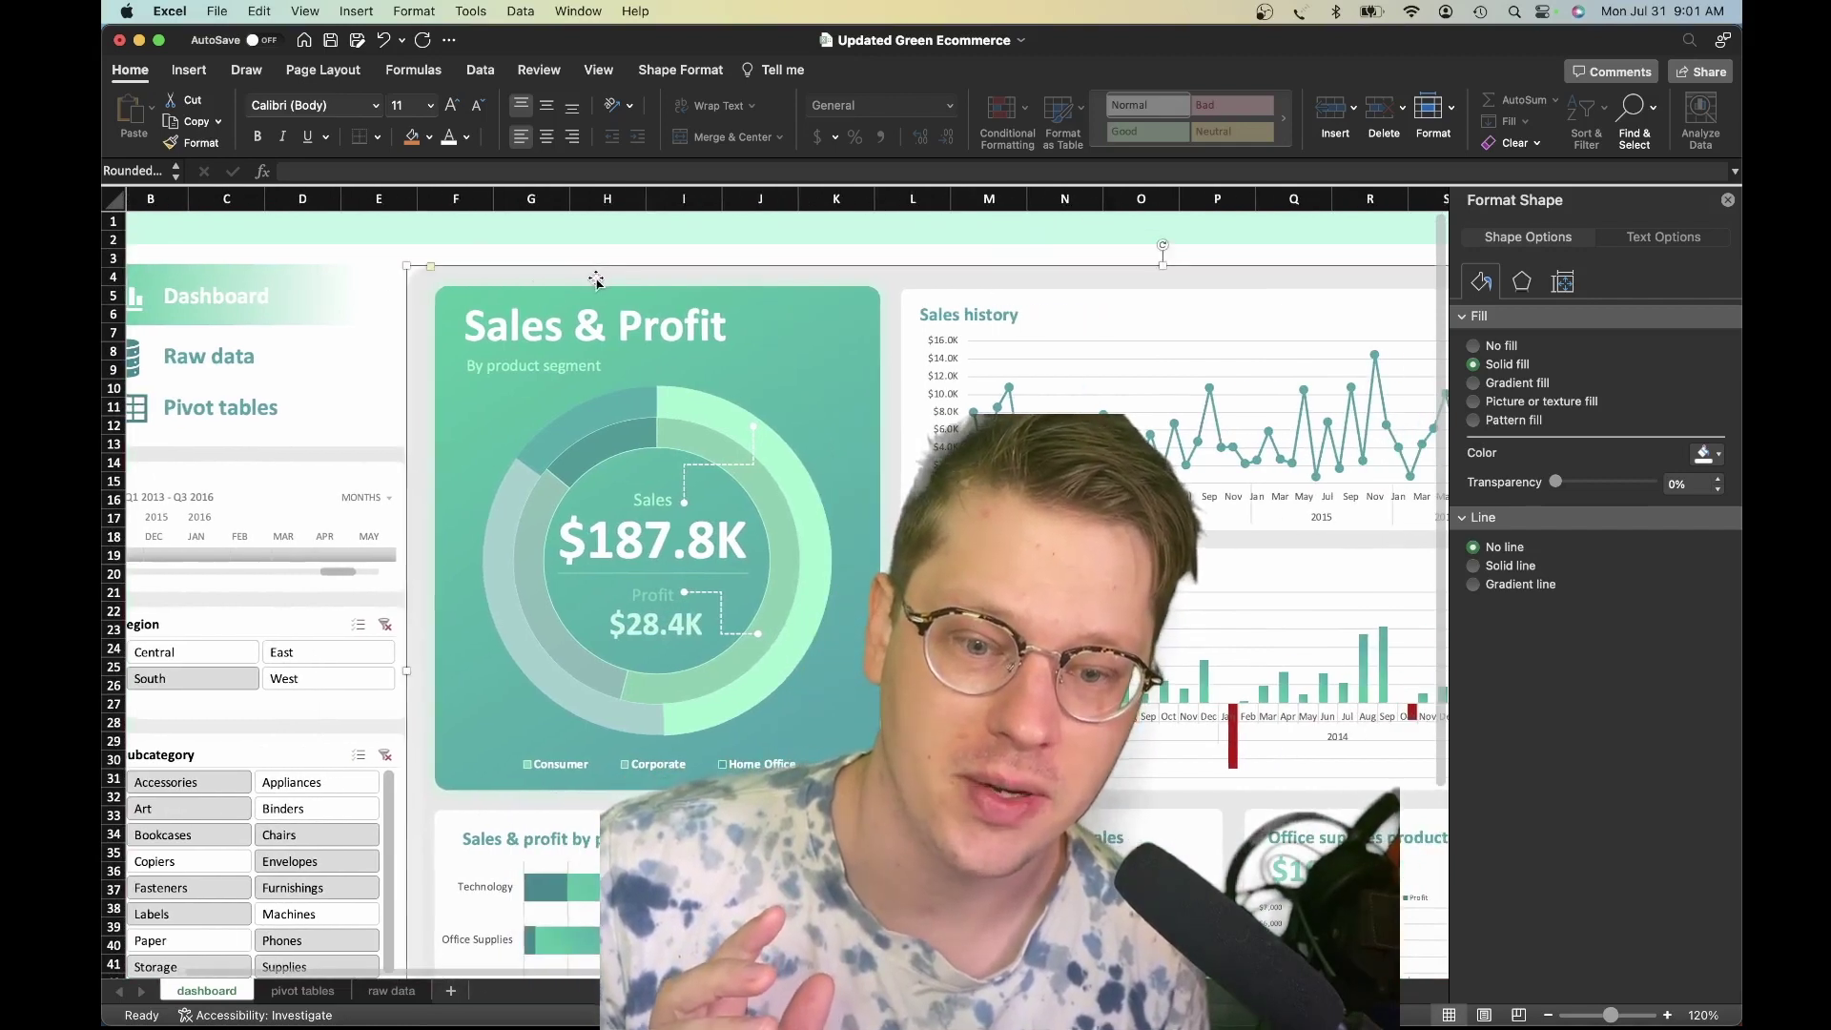
scroll(596, 280, right, 3)
click(706, 301)
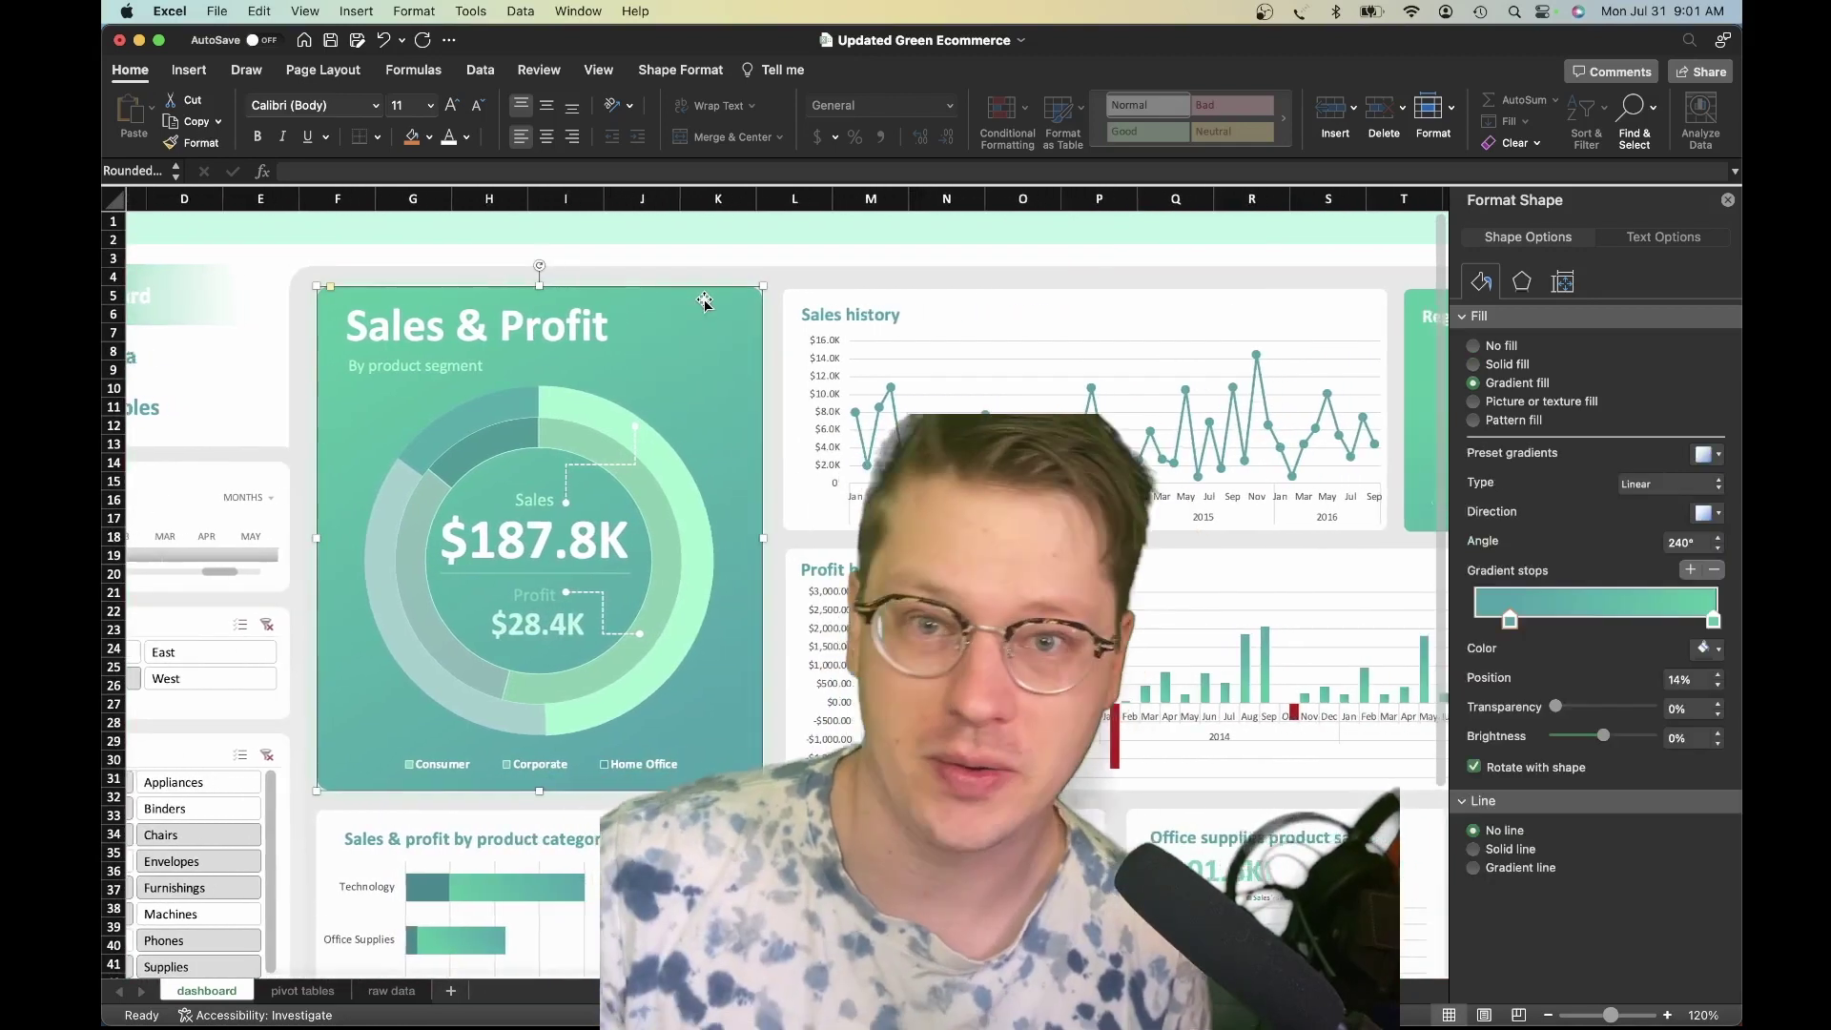
scroll(706, 302, right, 2)
scroll(754, 315, right, 3)
click(759, 294)
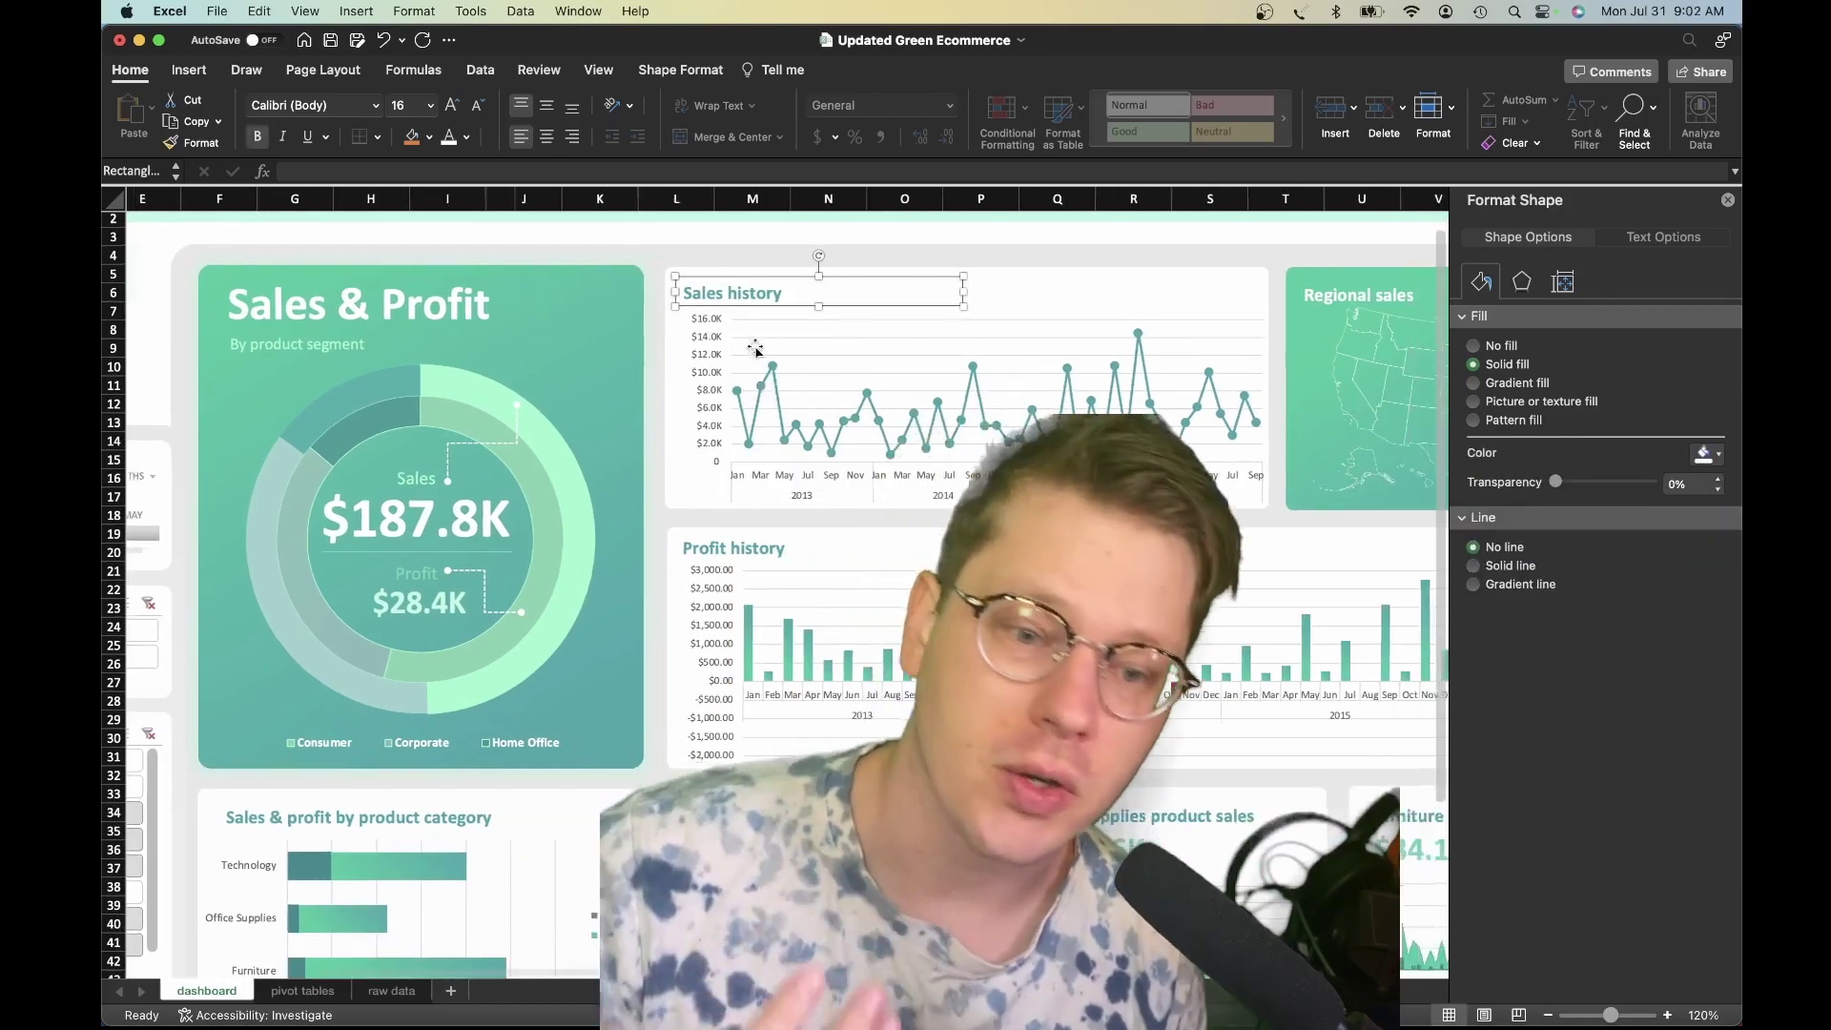
scroll(759, 346, down, 3)
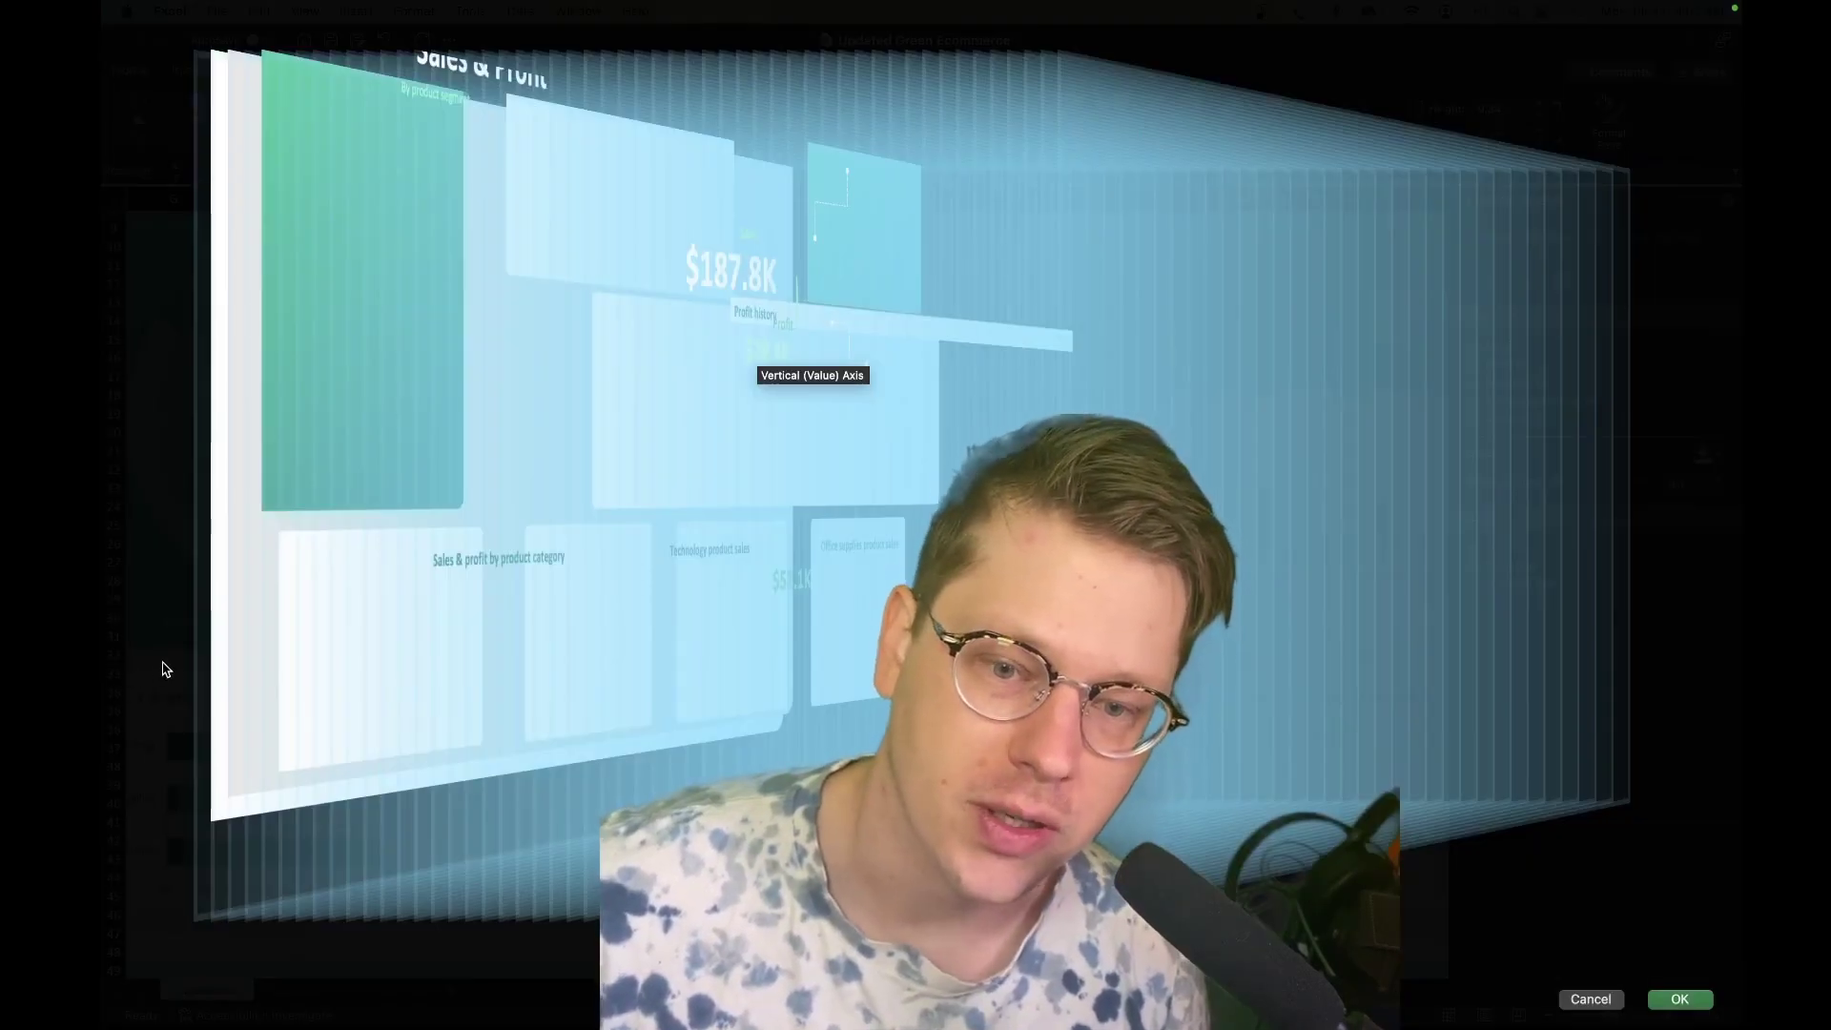
- Pick the back-most layer, drag it toward the front, and exit the 3-D view
click(186, 667)
drag(384, 636, 221, 629)
key(Return)
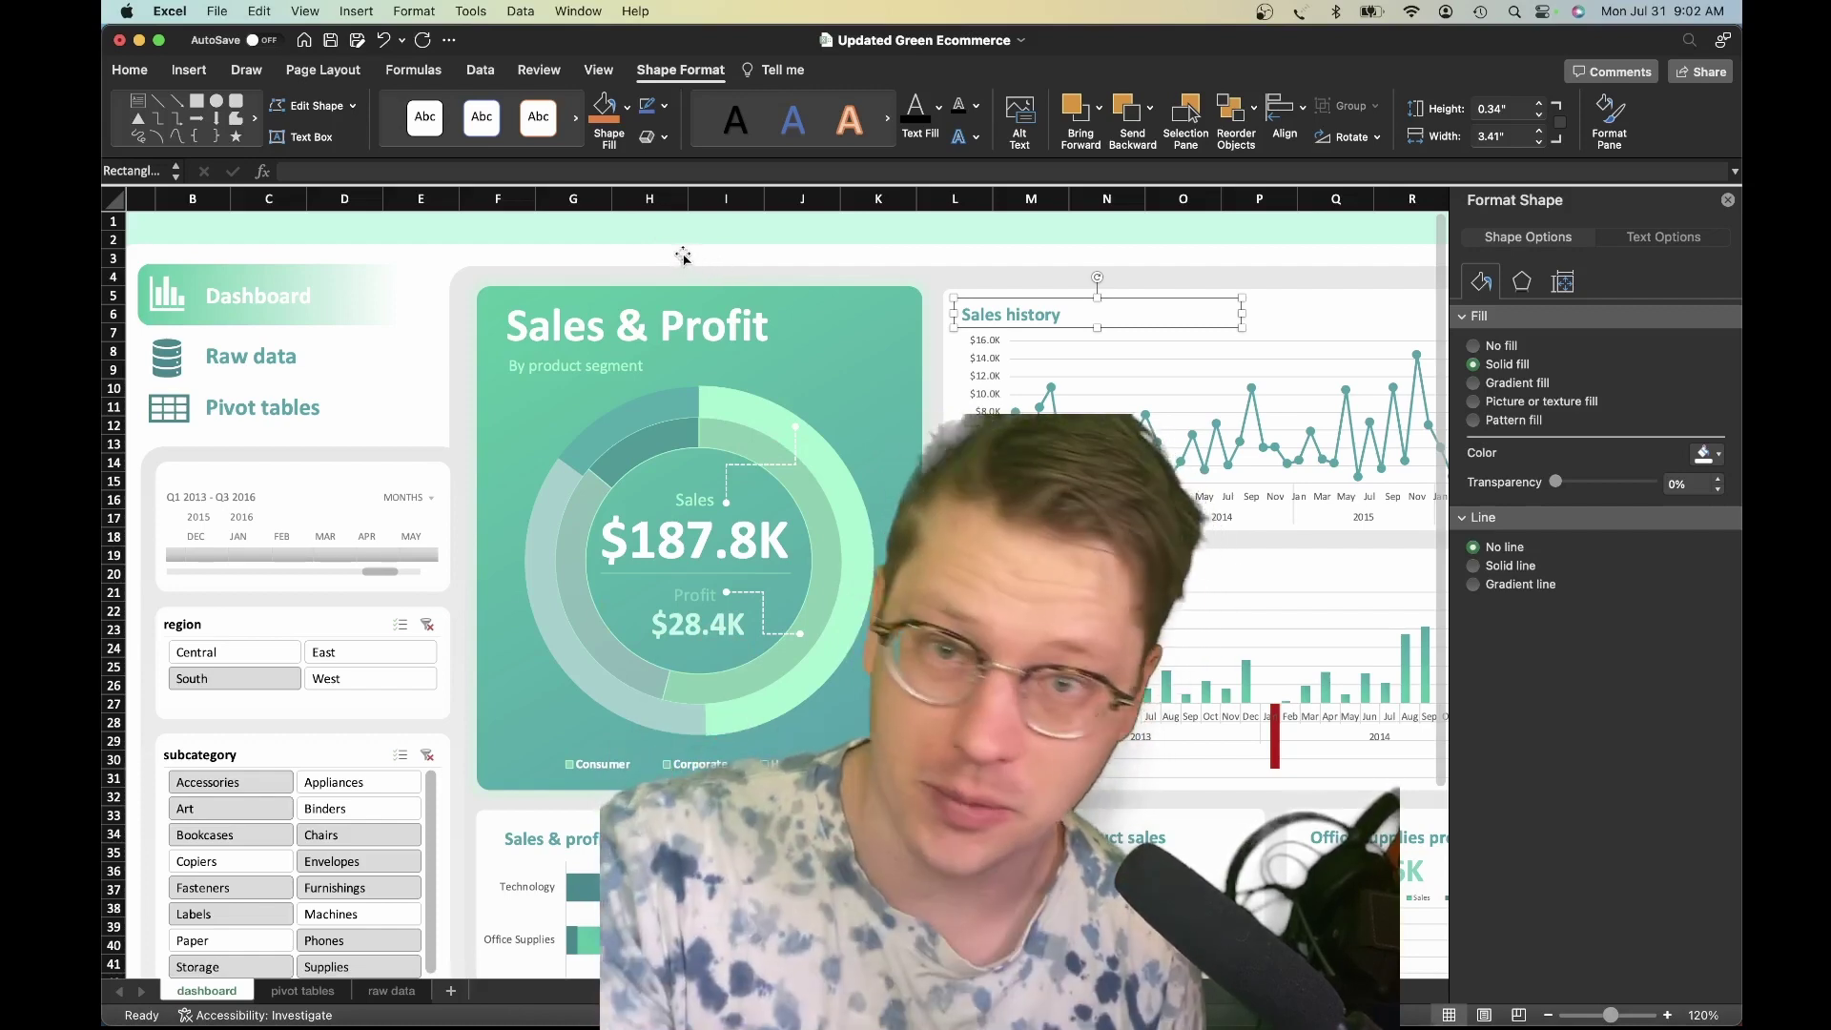
scroll(658, 382, down, 3)
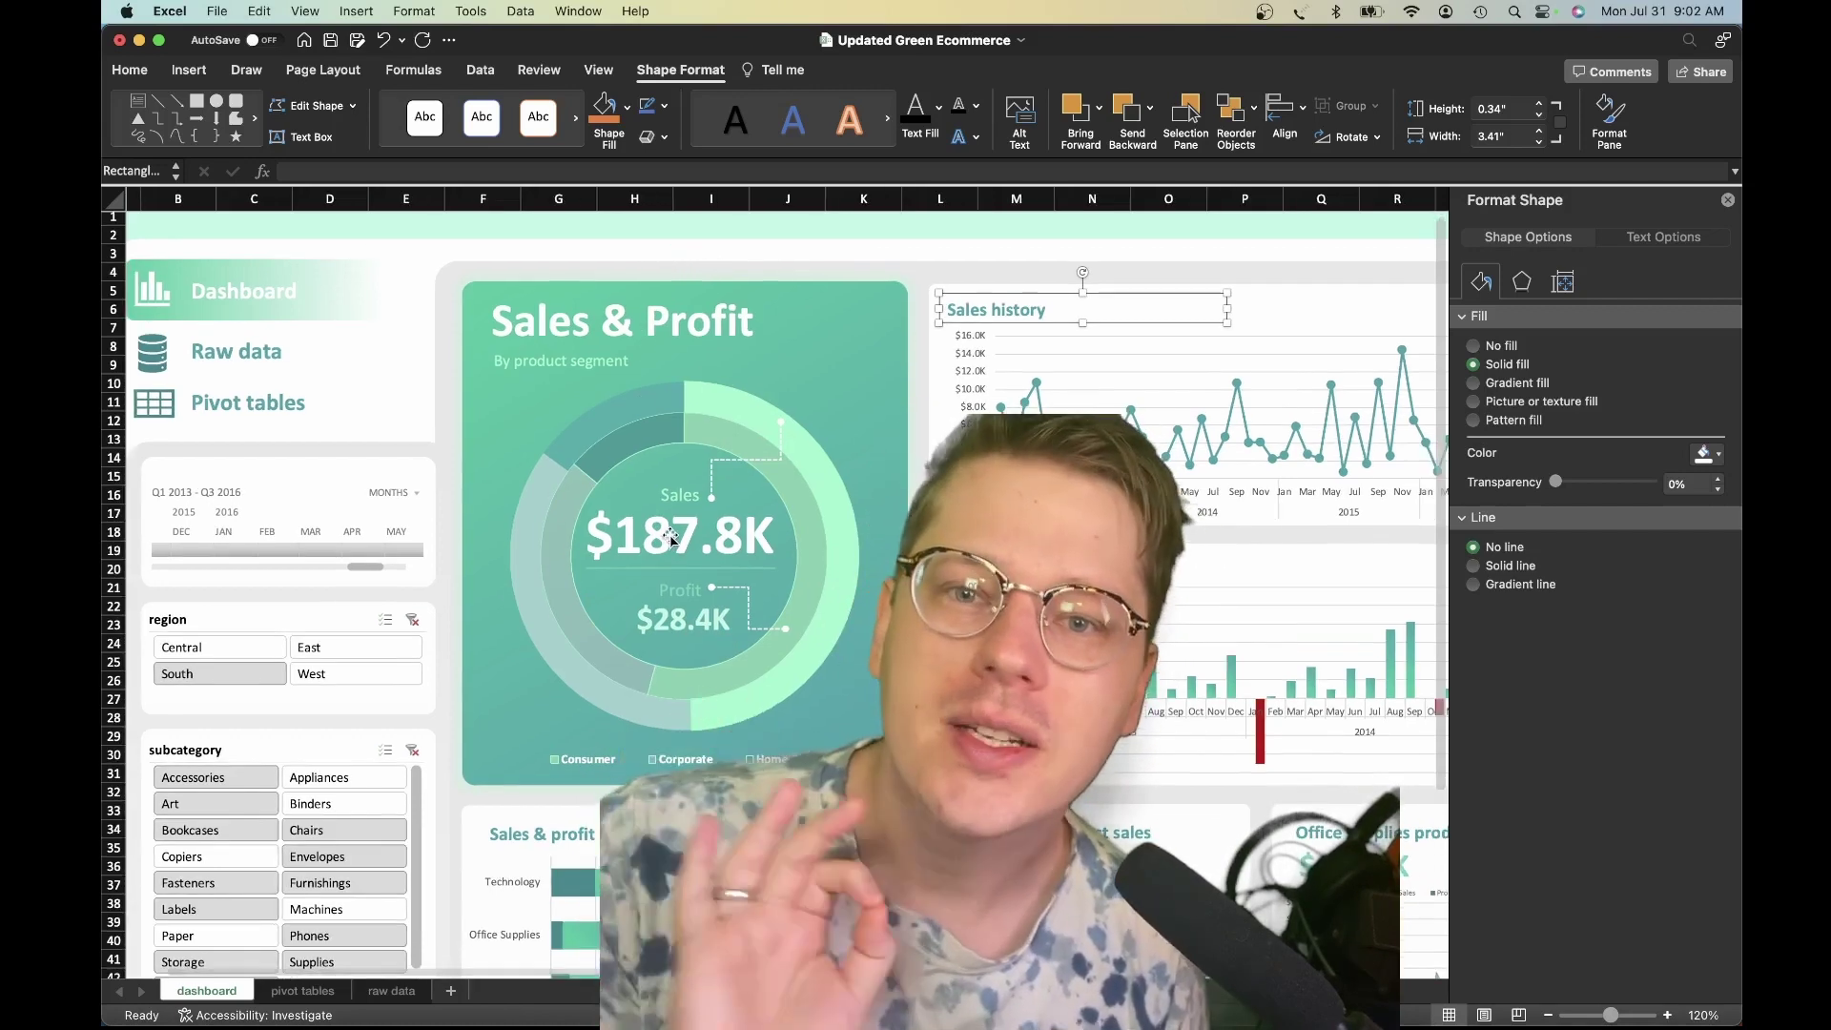
scroll(670, 537, right, 2)
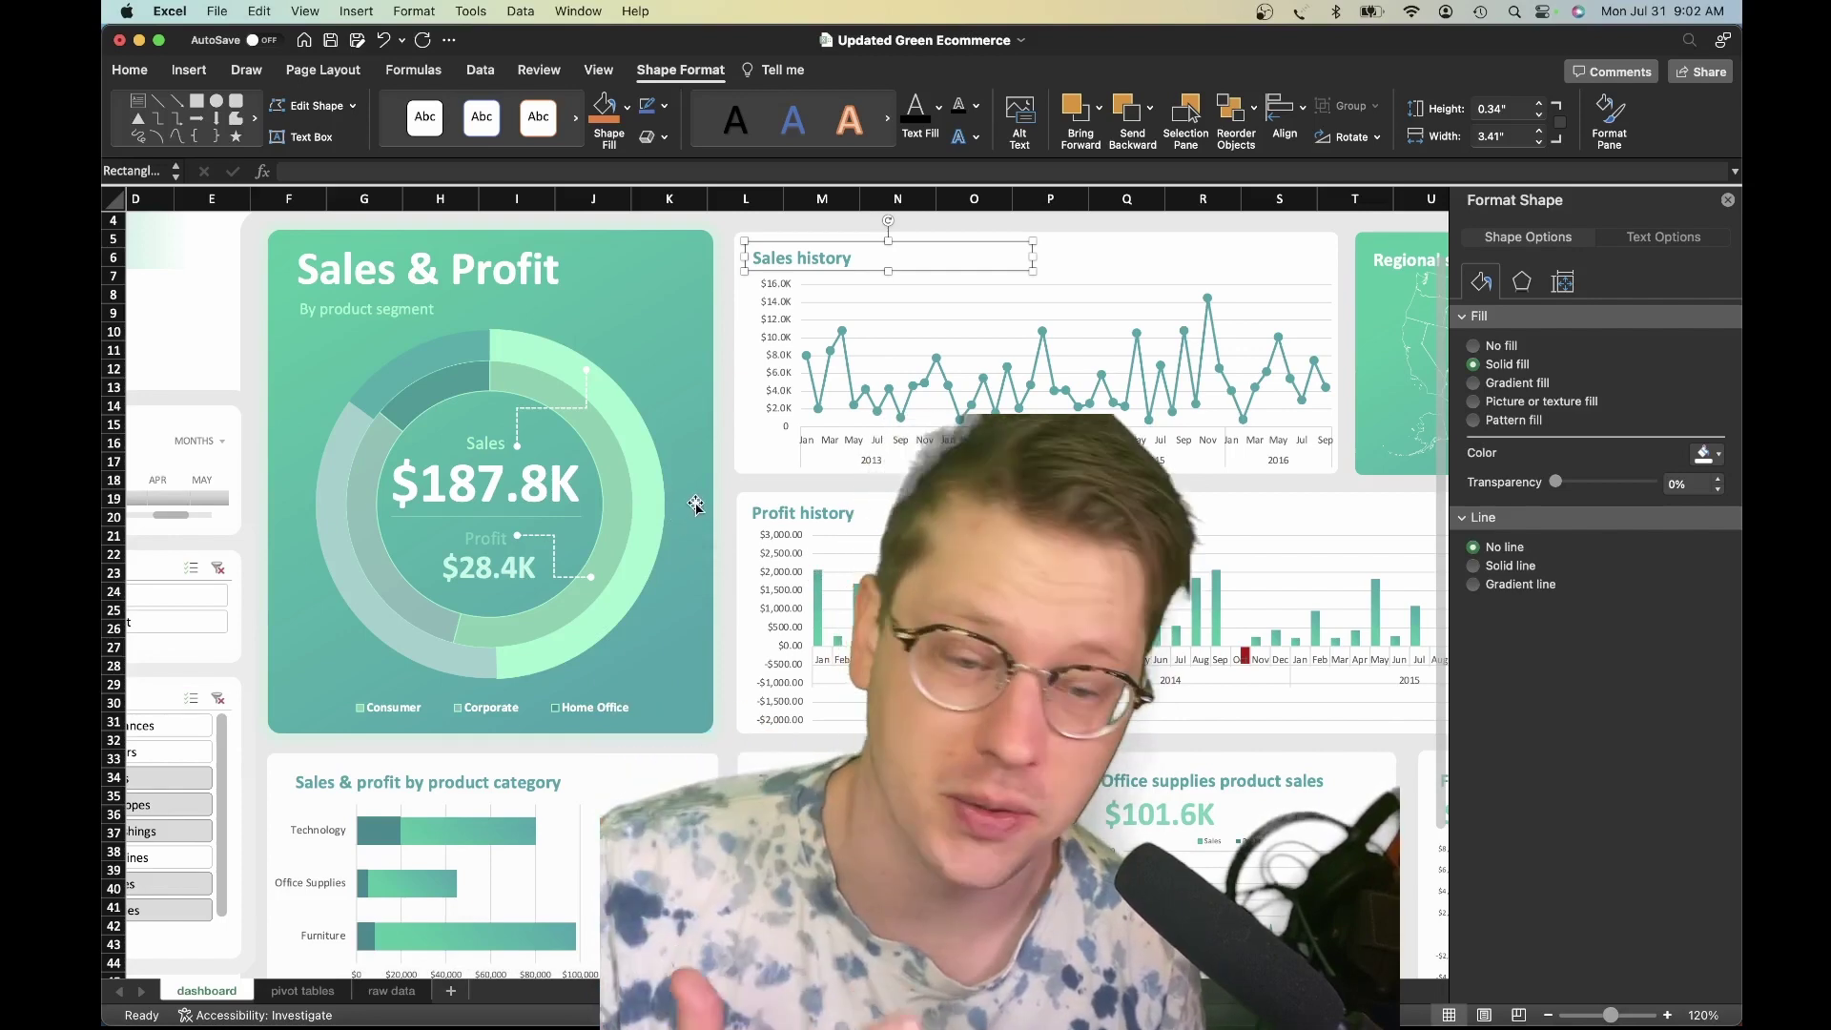
click(710, 377)
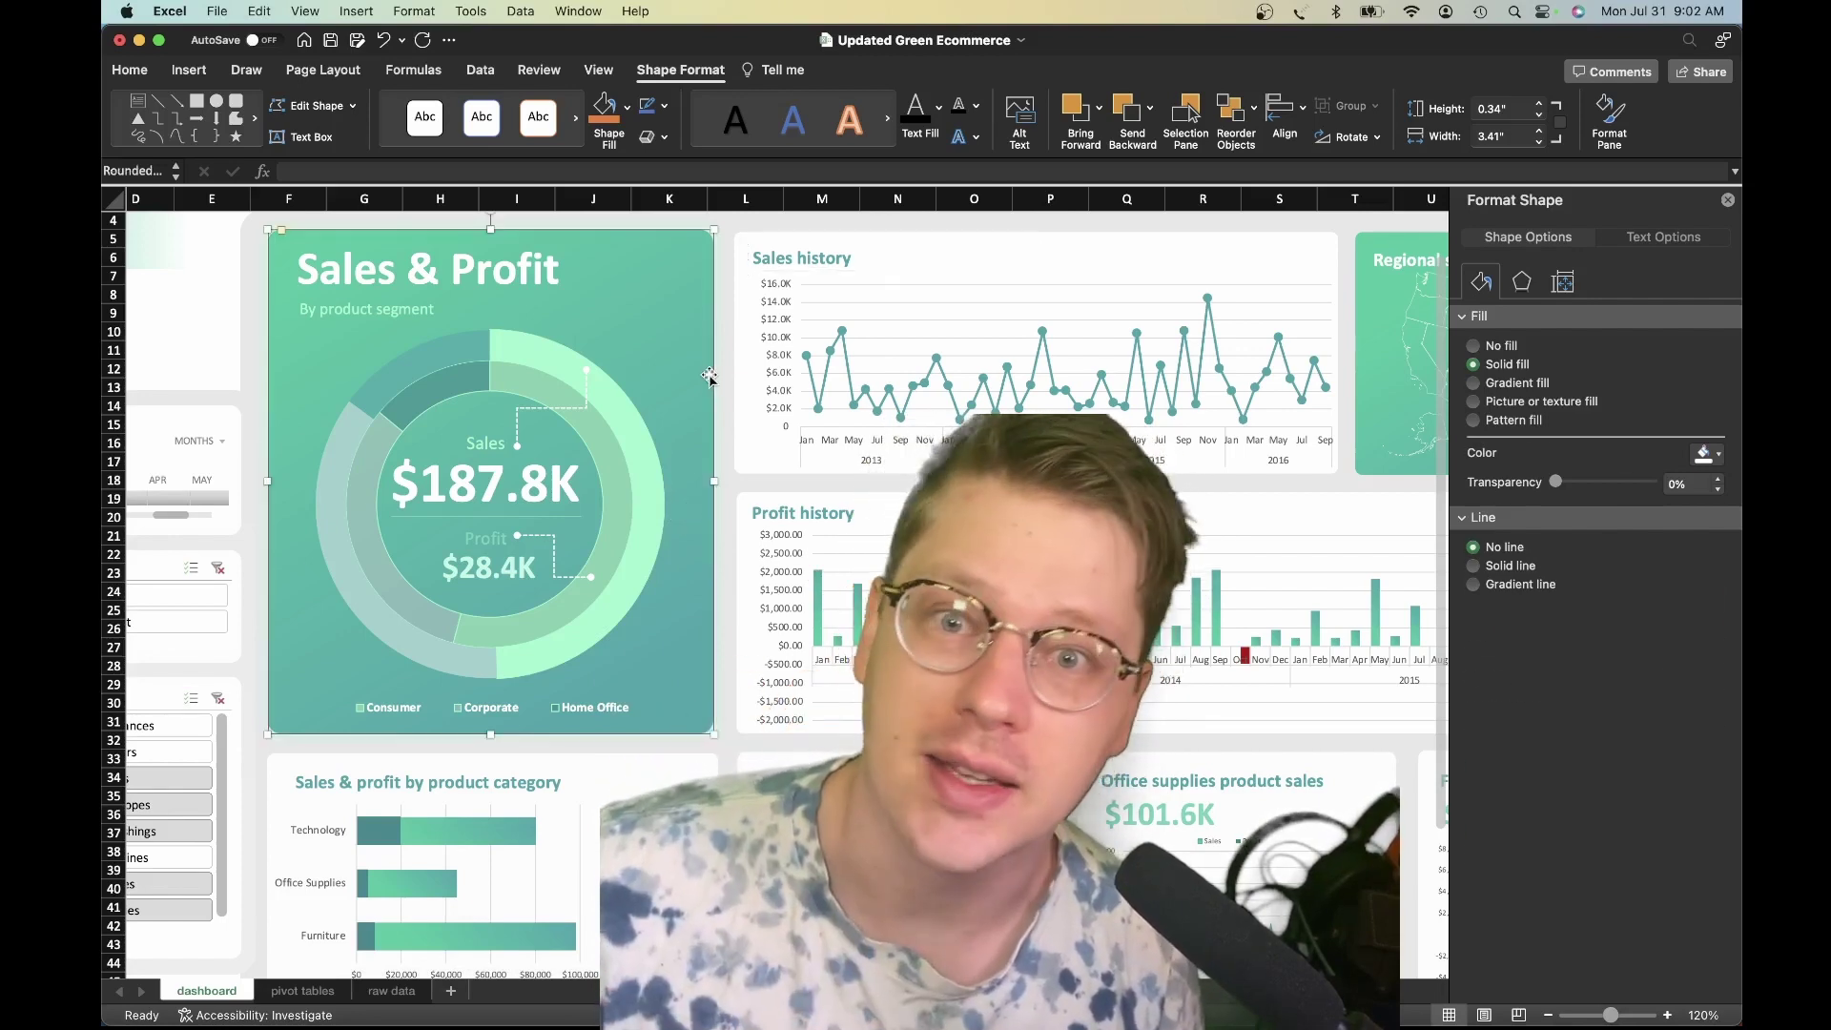
click(875, 262)
scroll(863, 258, left, 1)
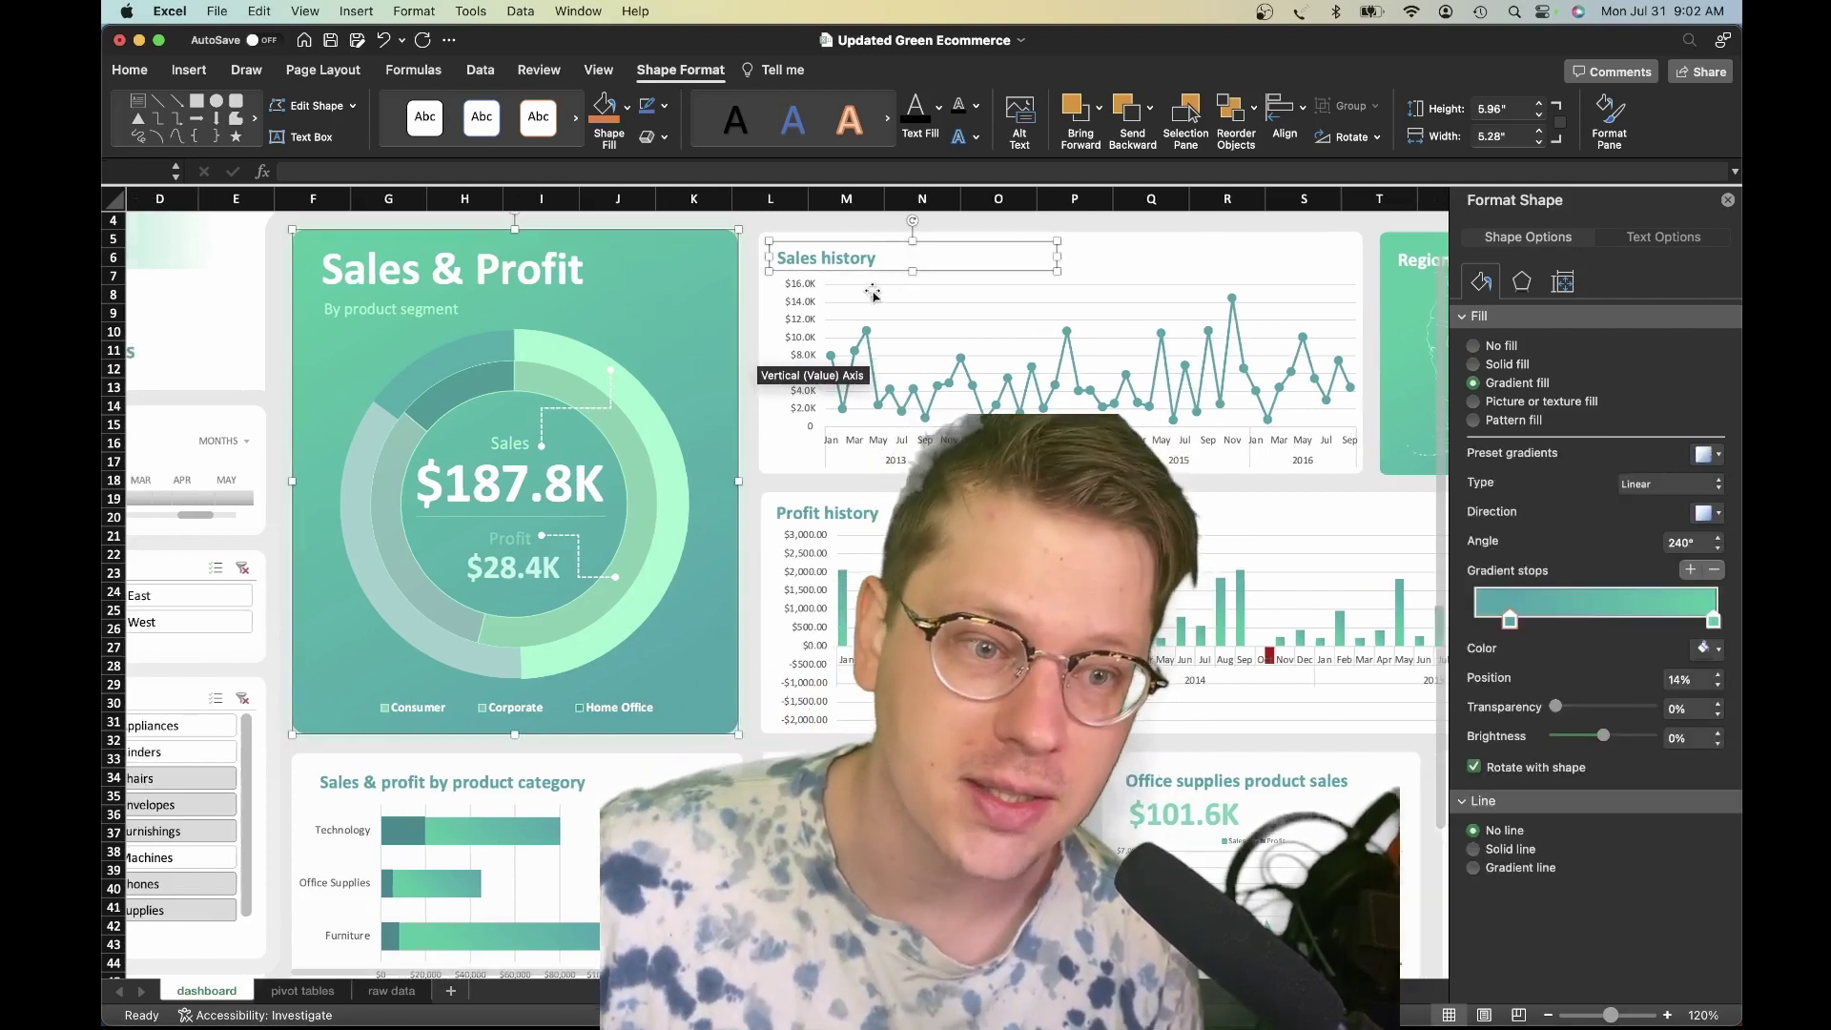
click(711, 245)
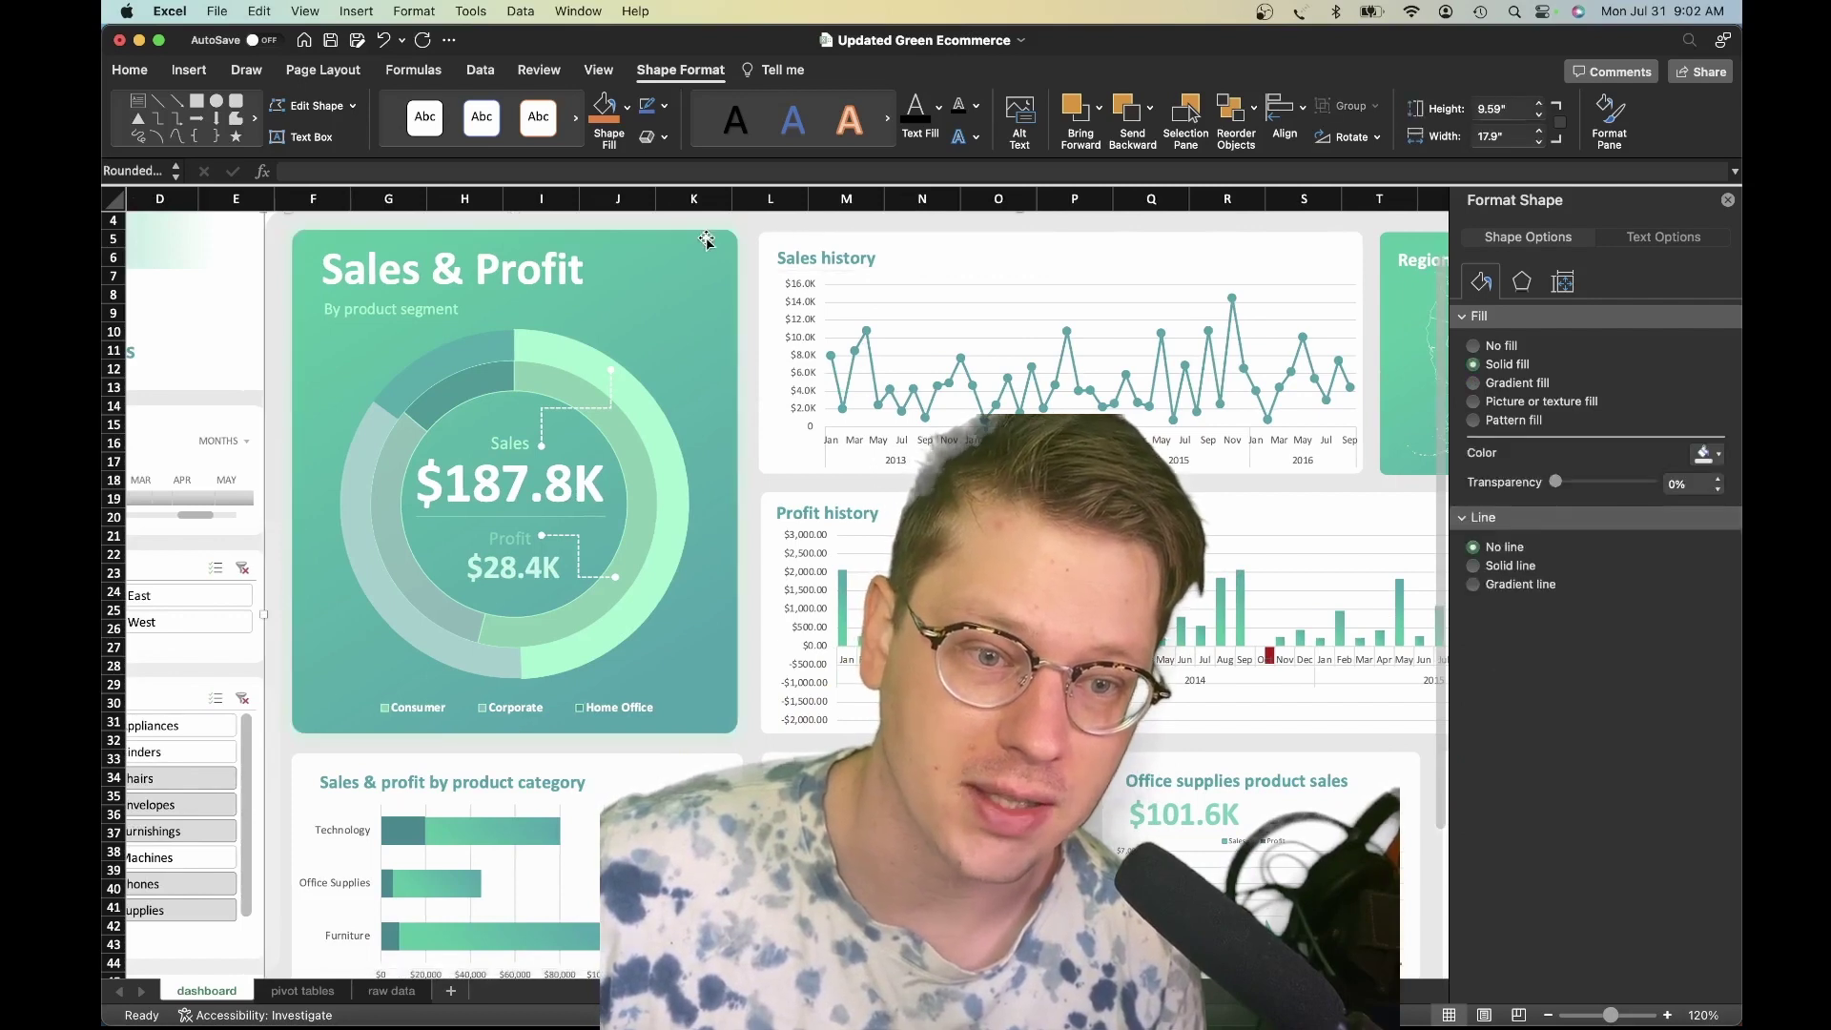
click(870, 240)
click(873, 236)
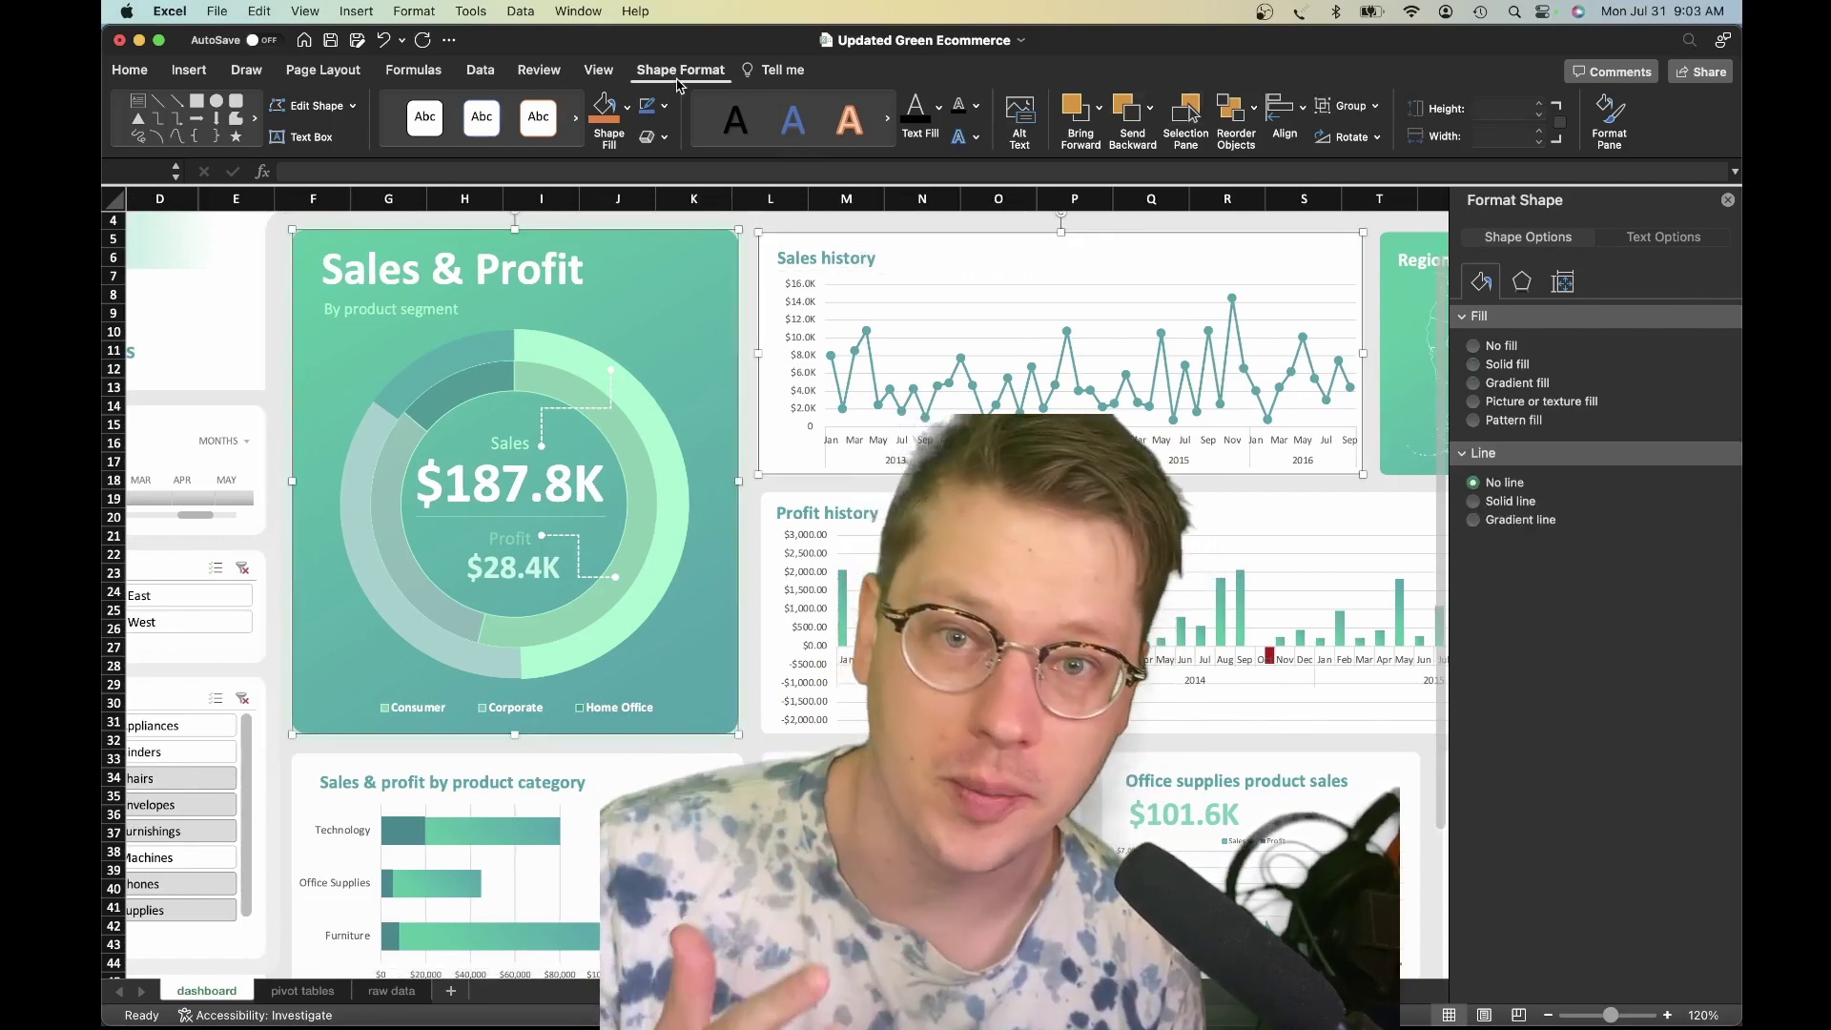
click(1280, 126)
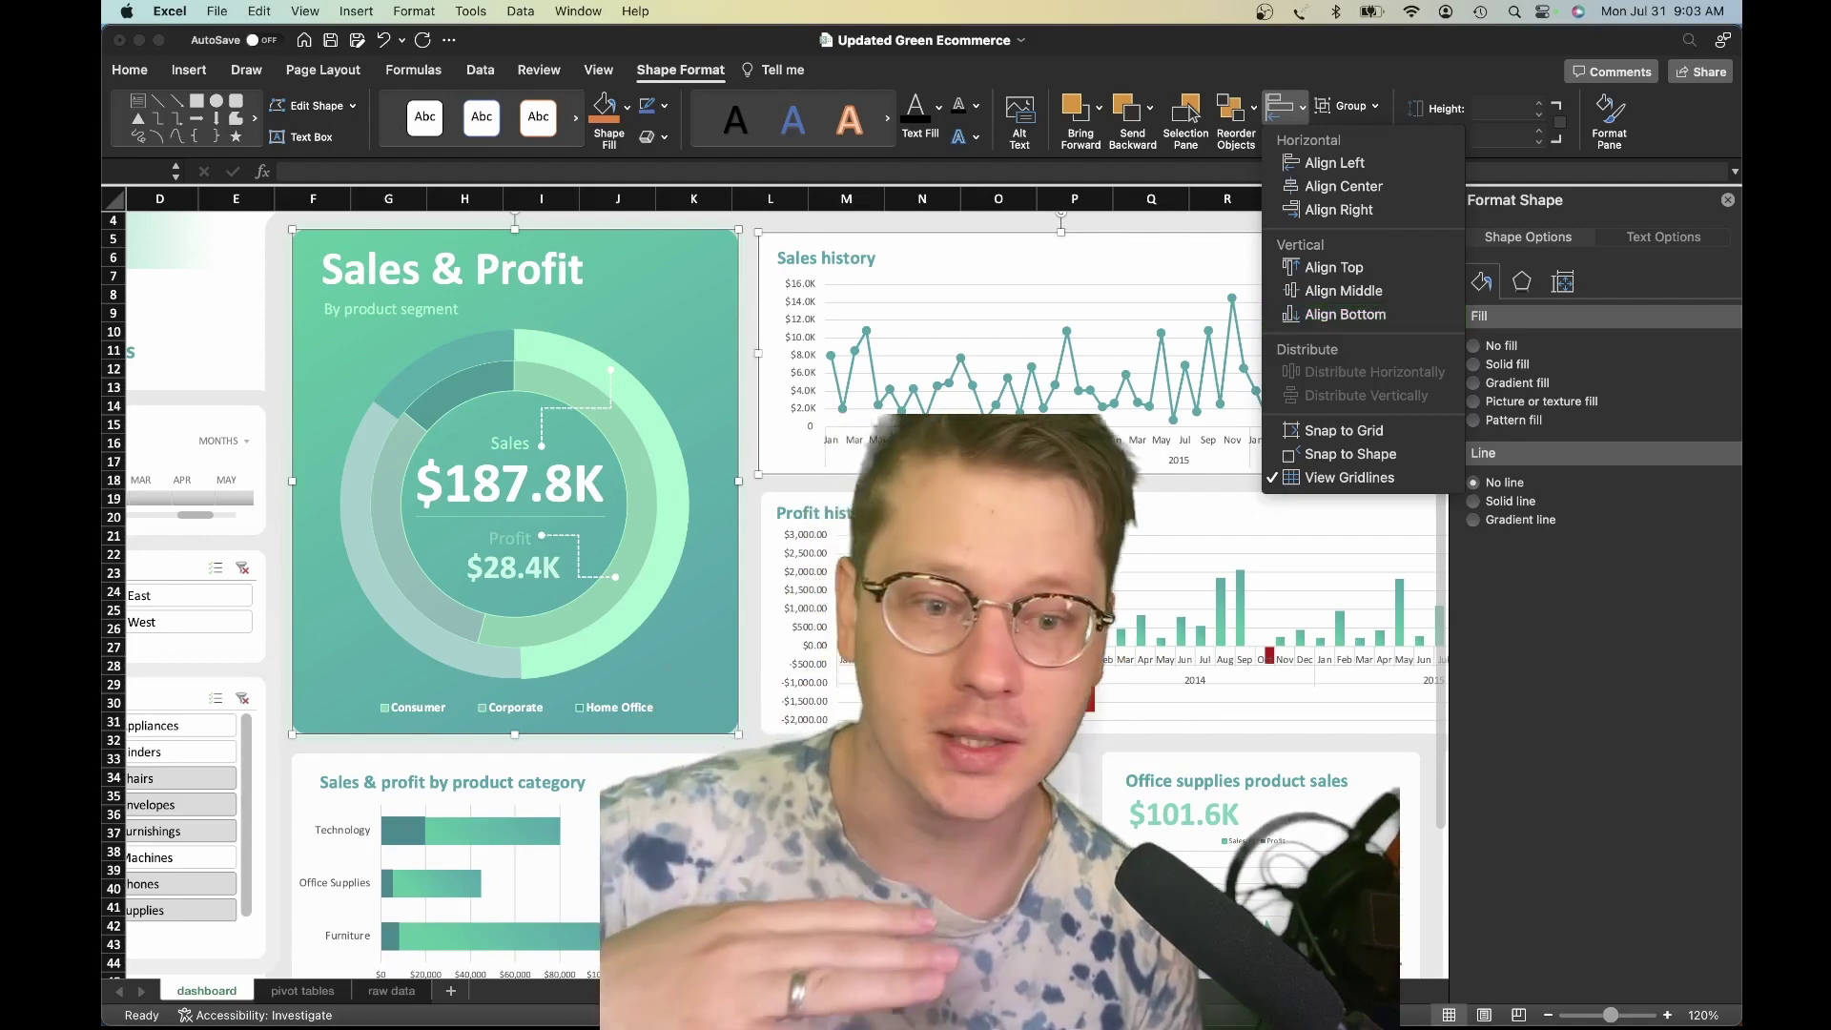
click(758, 472)
click(753, 488)
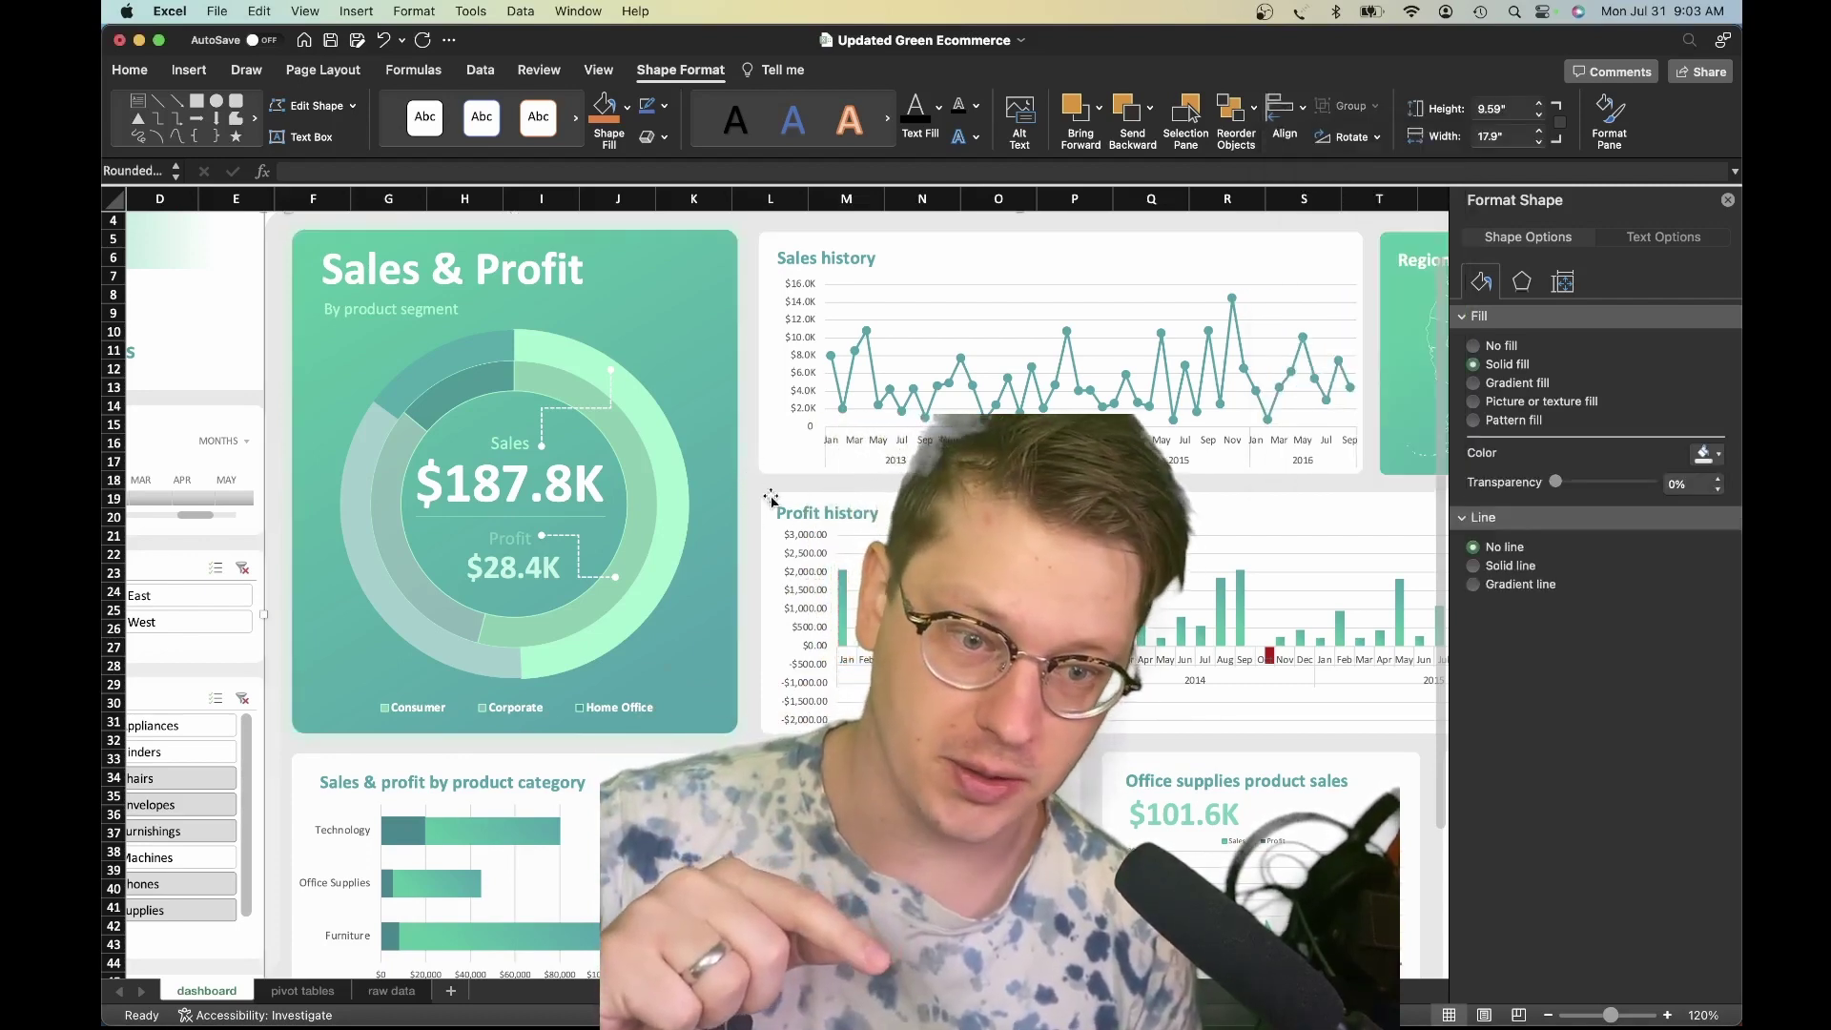
click(728, 560)
scroll(607, 547, down, 1)
scroll(607, 548, down, 5)
scroll(601, 549, right, 3)
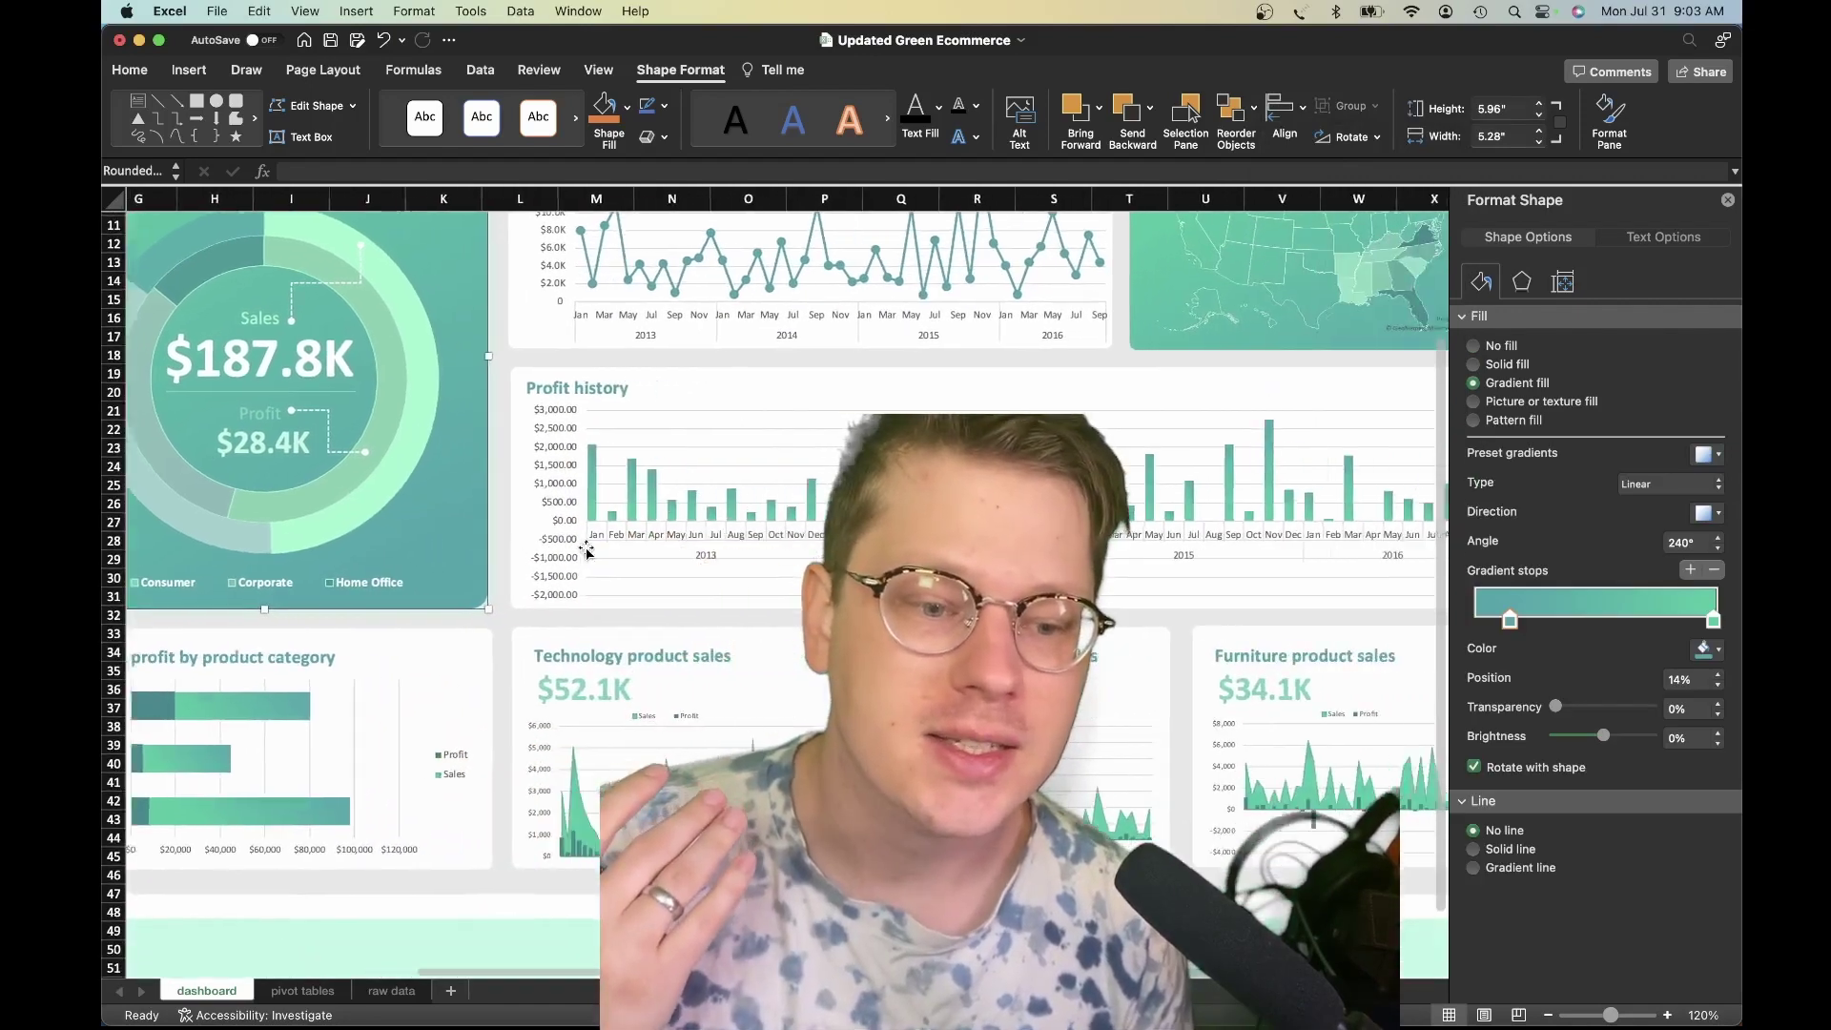
scroll(587, 554, down, 3)
scroll(591, 557, left, 3)
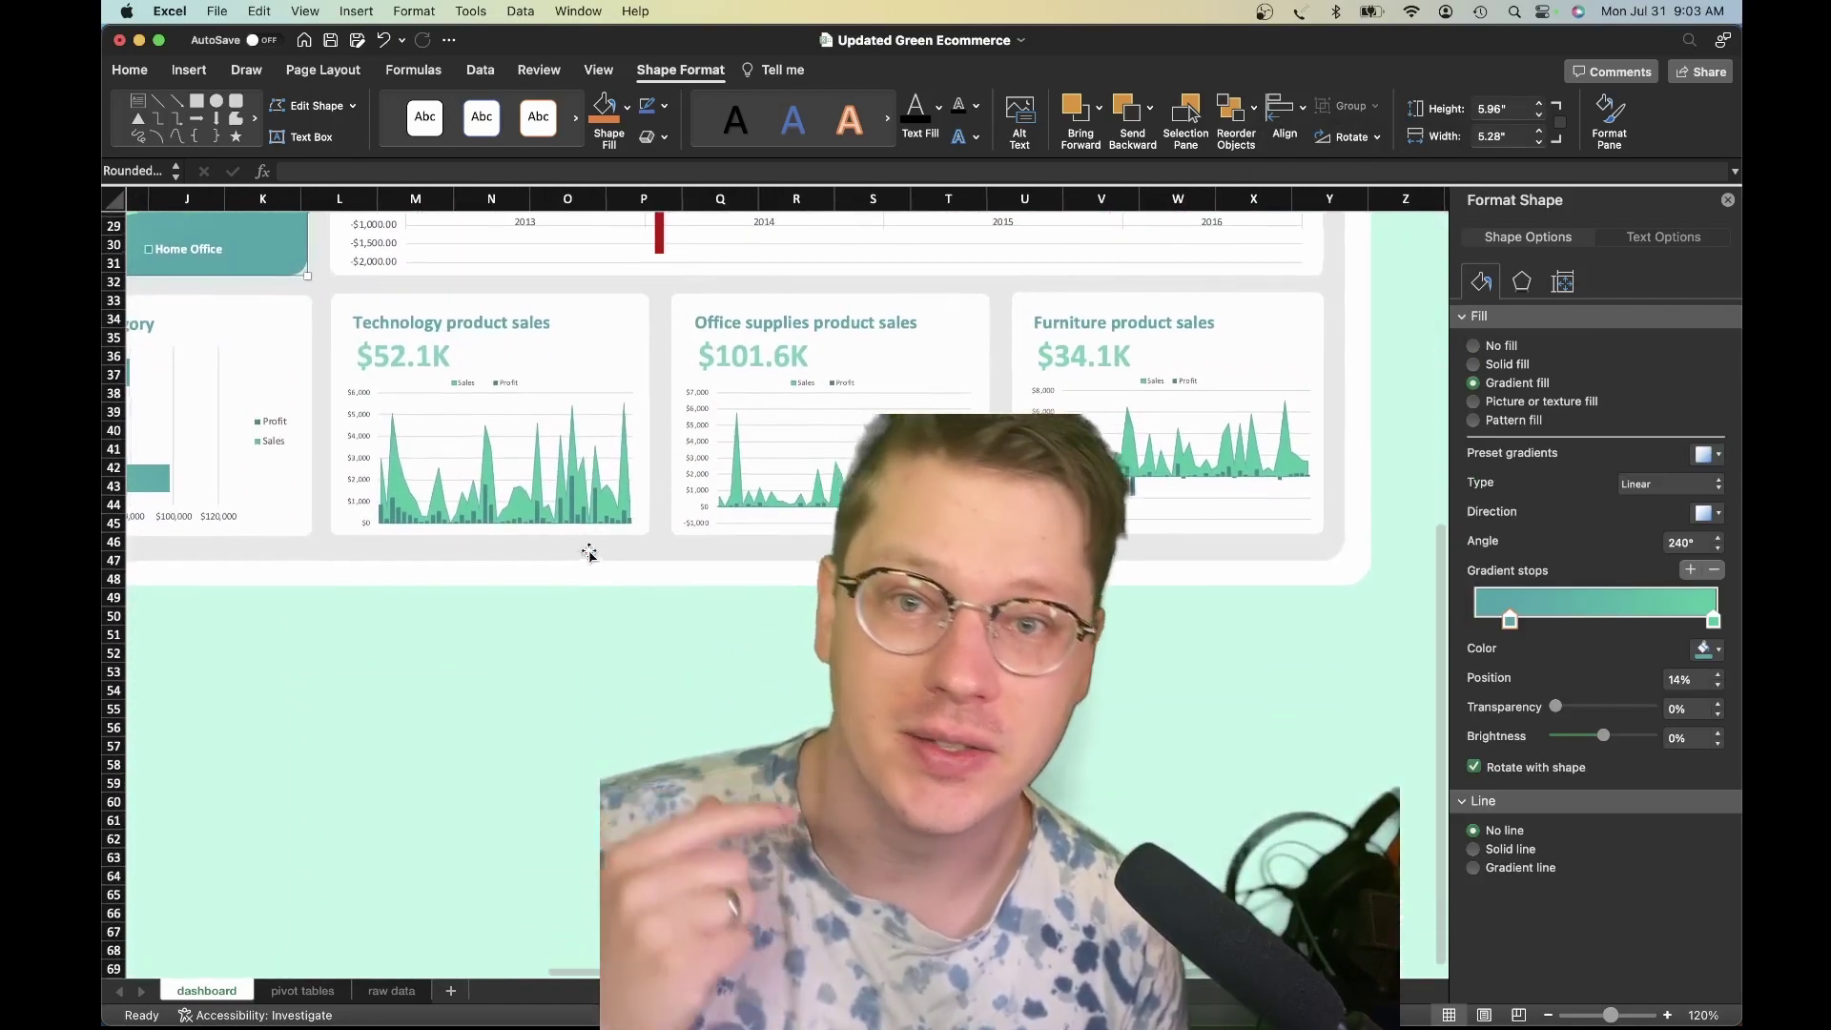
scroll(600, 563, right, 3)
scroll(601, 560, up, 9)
scroll(572, 548, left, 1)
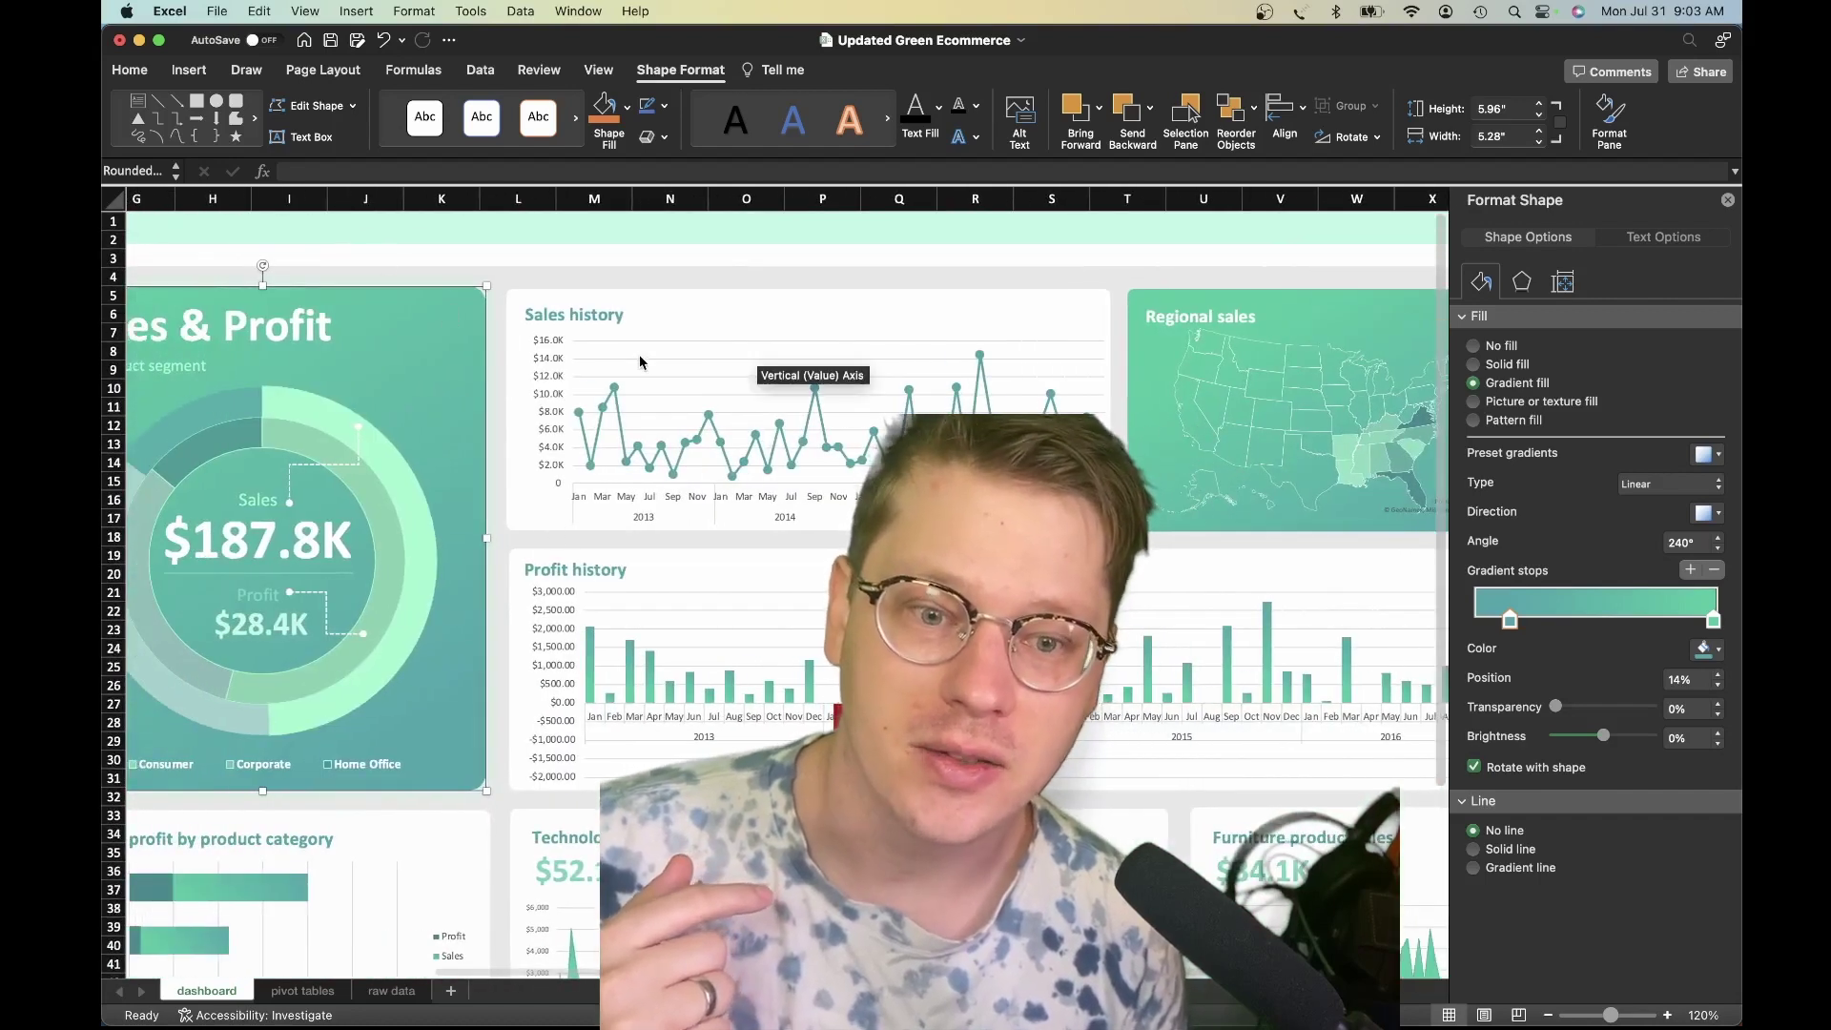
click(548, 549)
click(549, 549)
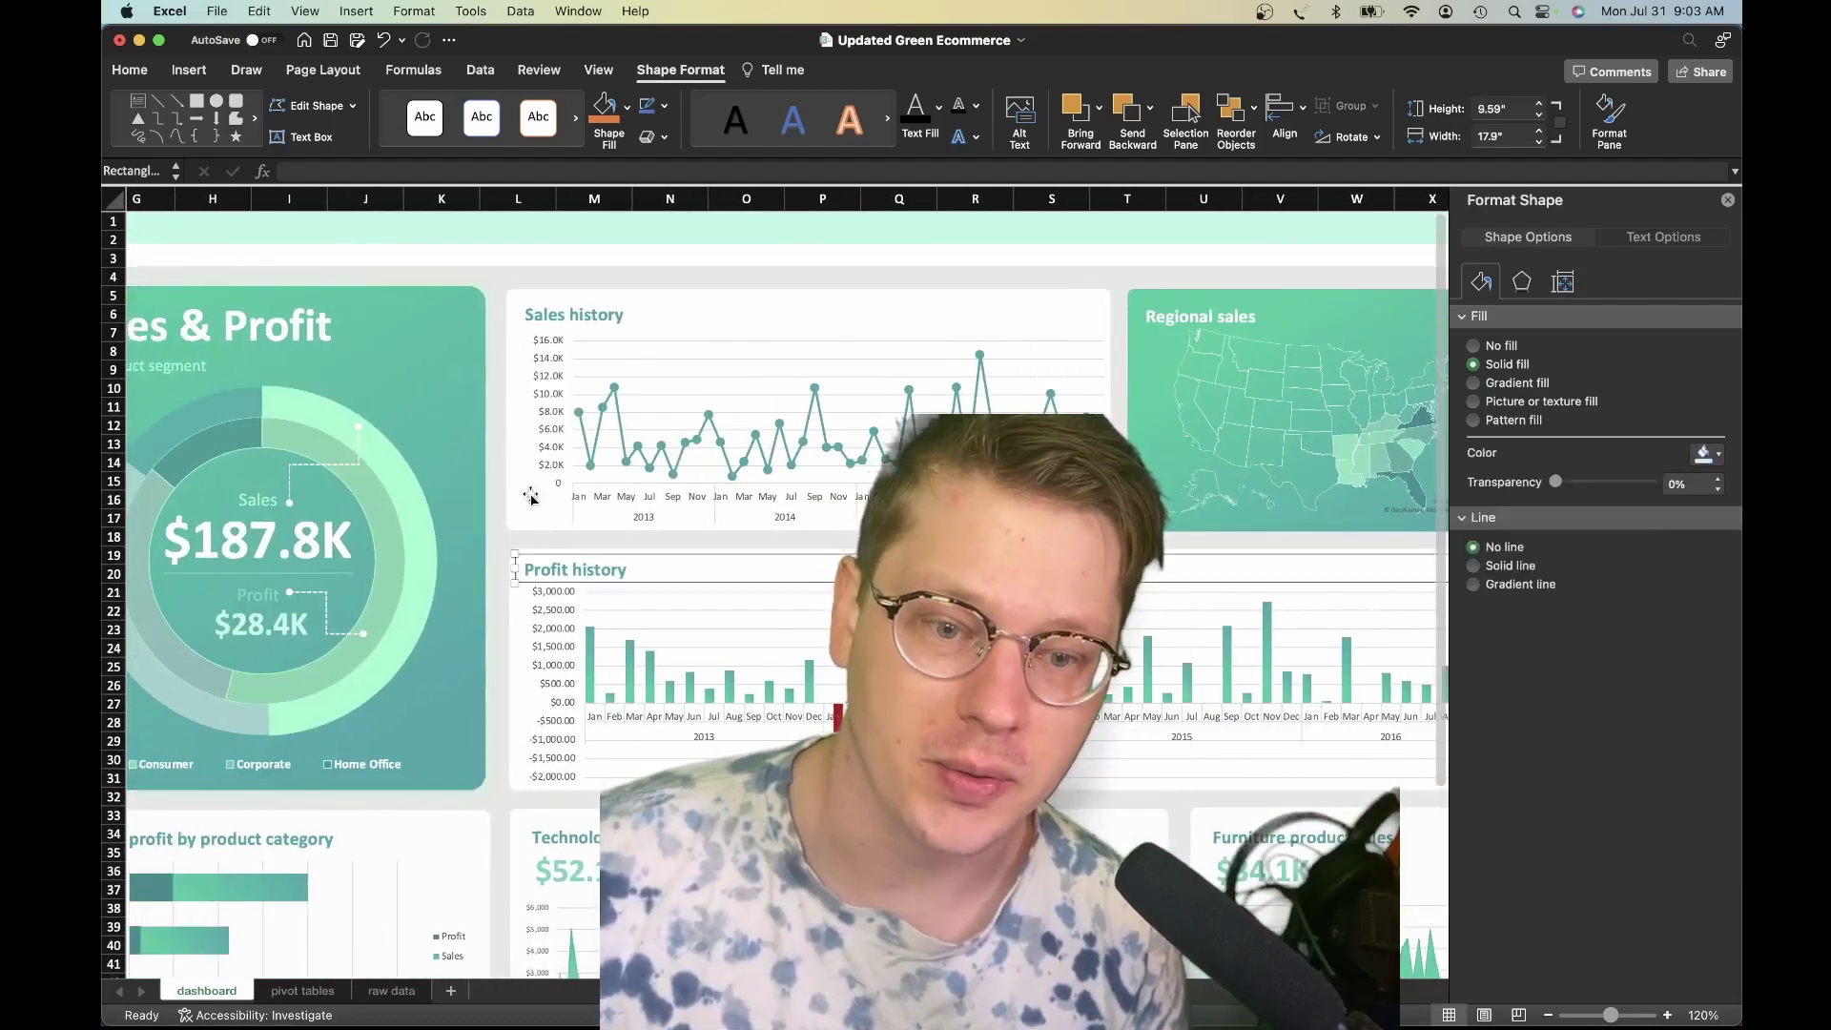
click(508, 330)
click(446, 332)
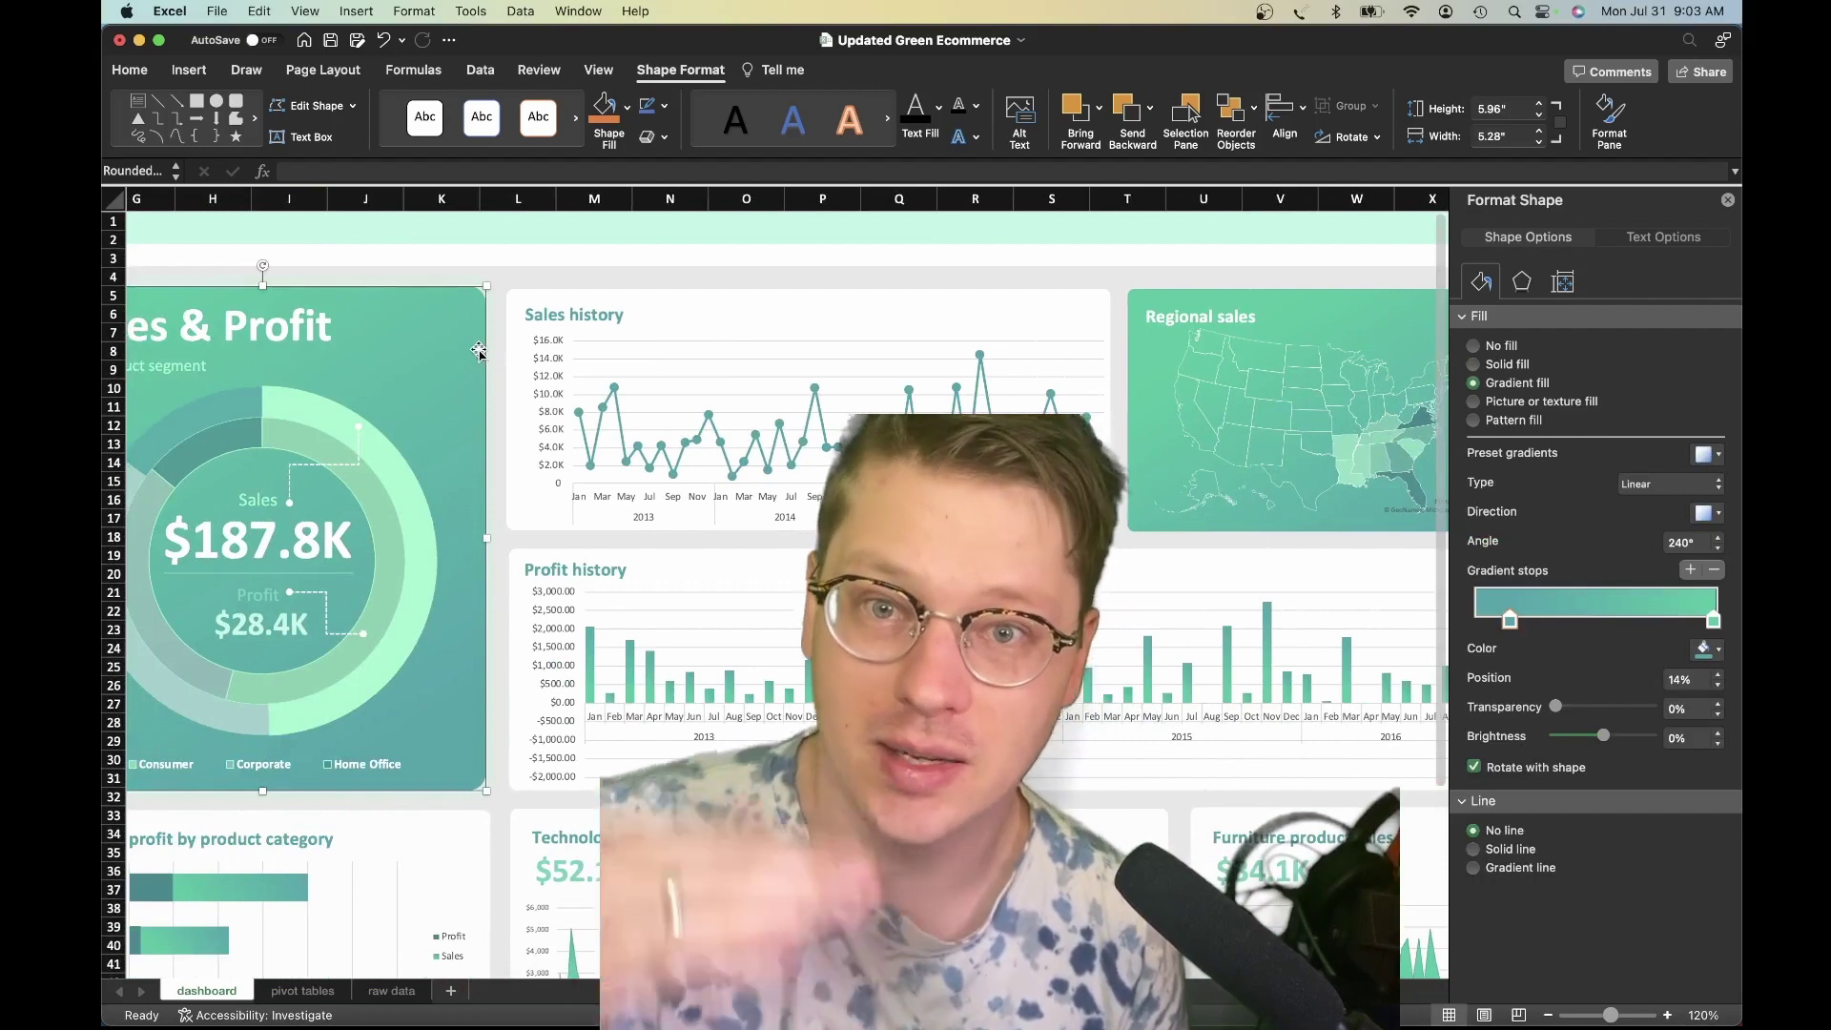
scroll(477, 348, left, 5)
scroll(472, 362, down, 3)
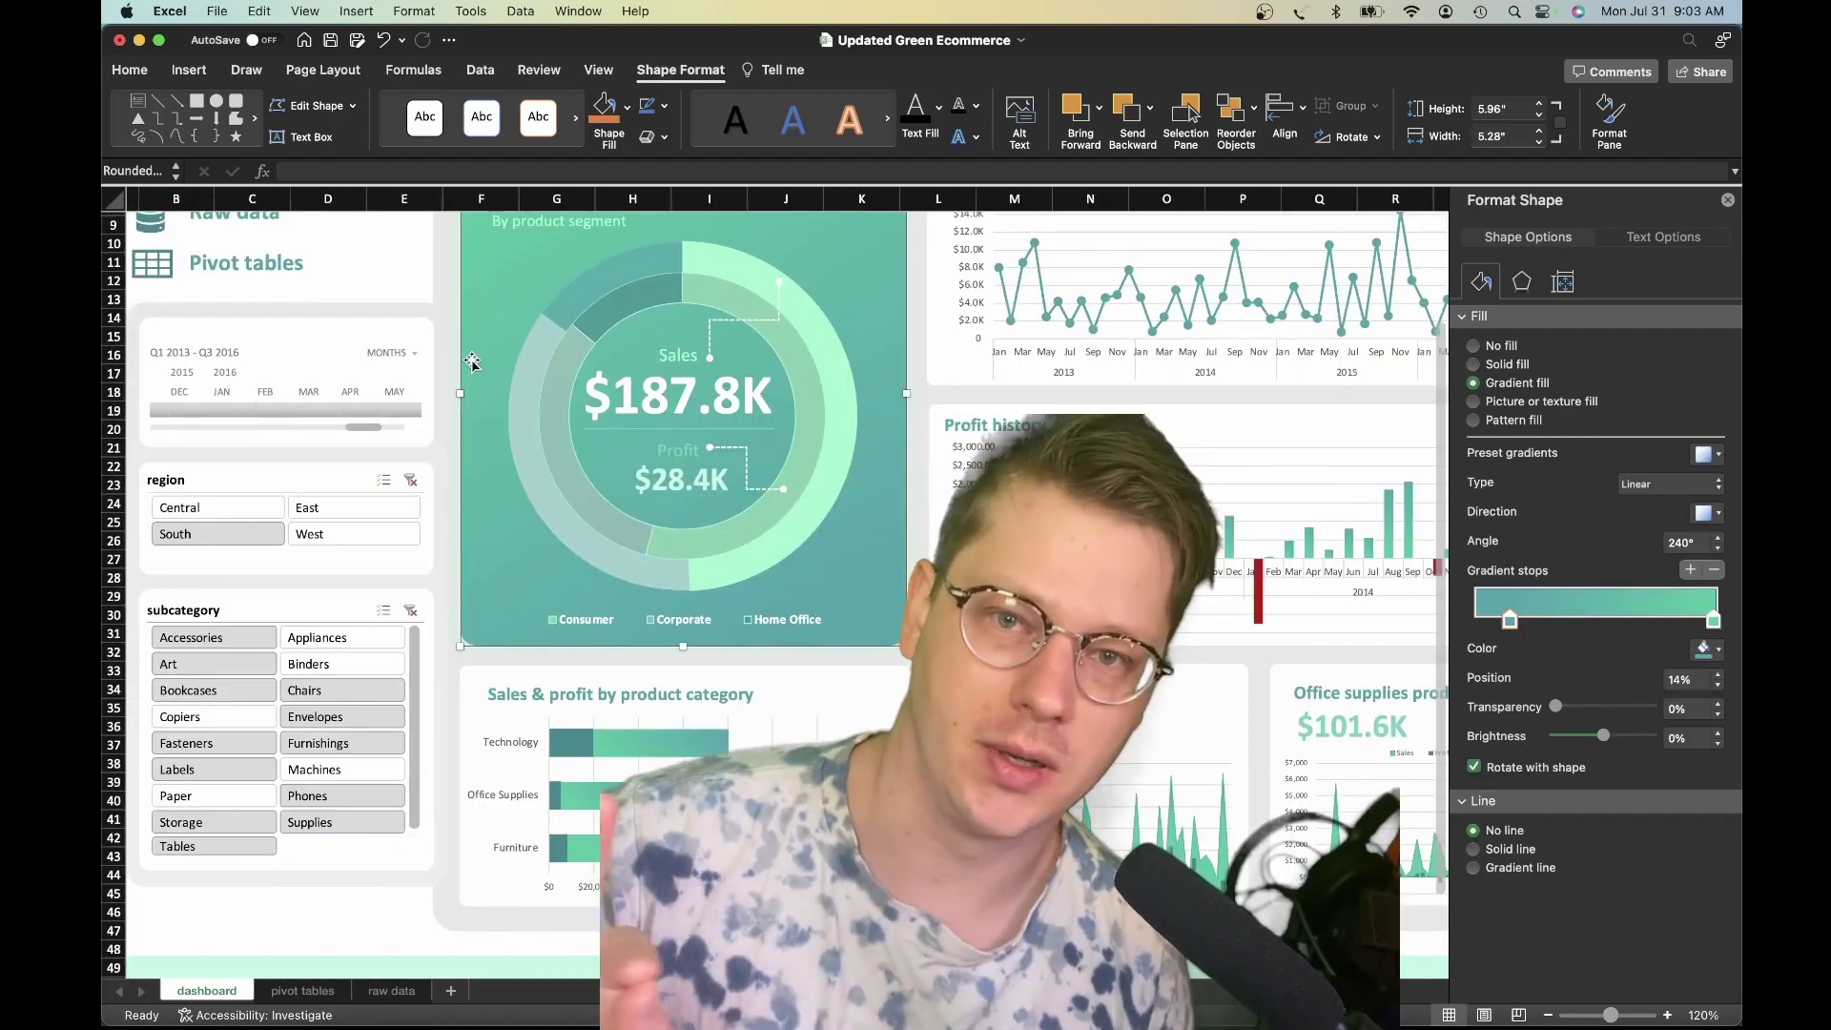
scroll(472, 362, left, 1)
scroll(472, 362, down, 1)
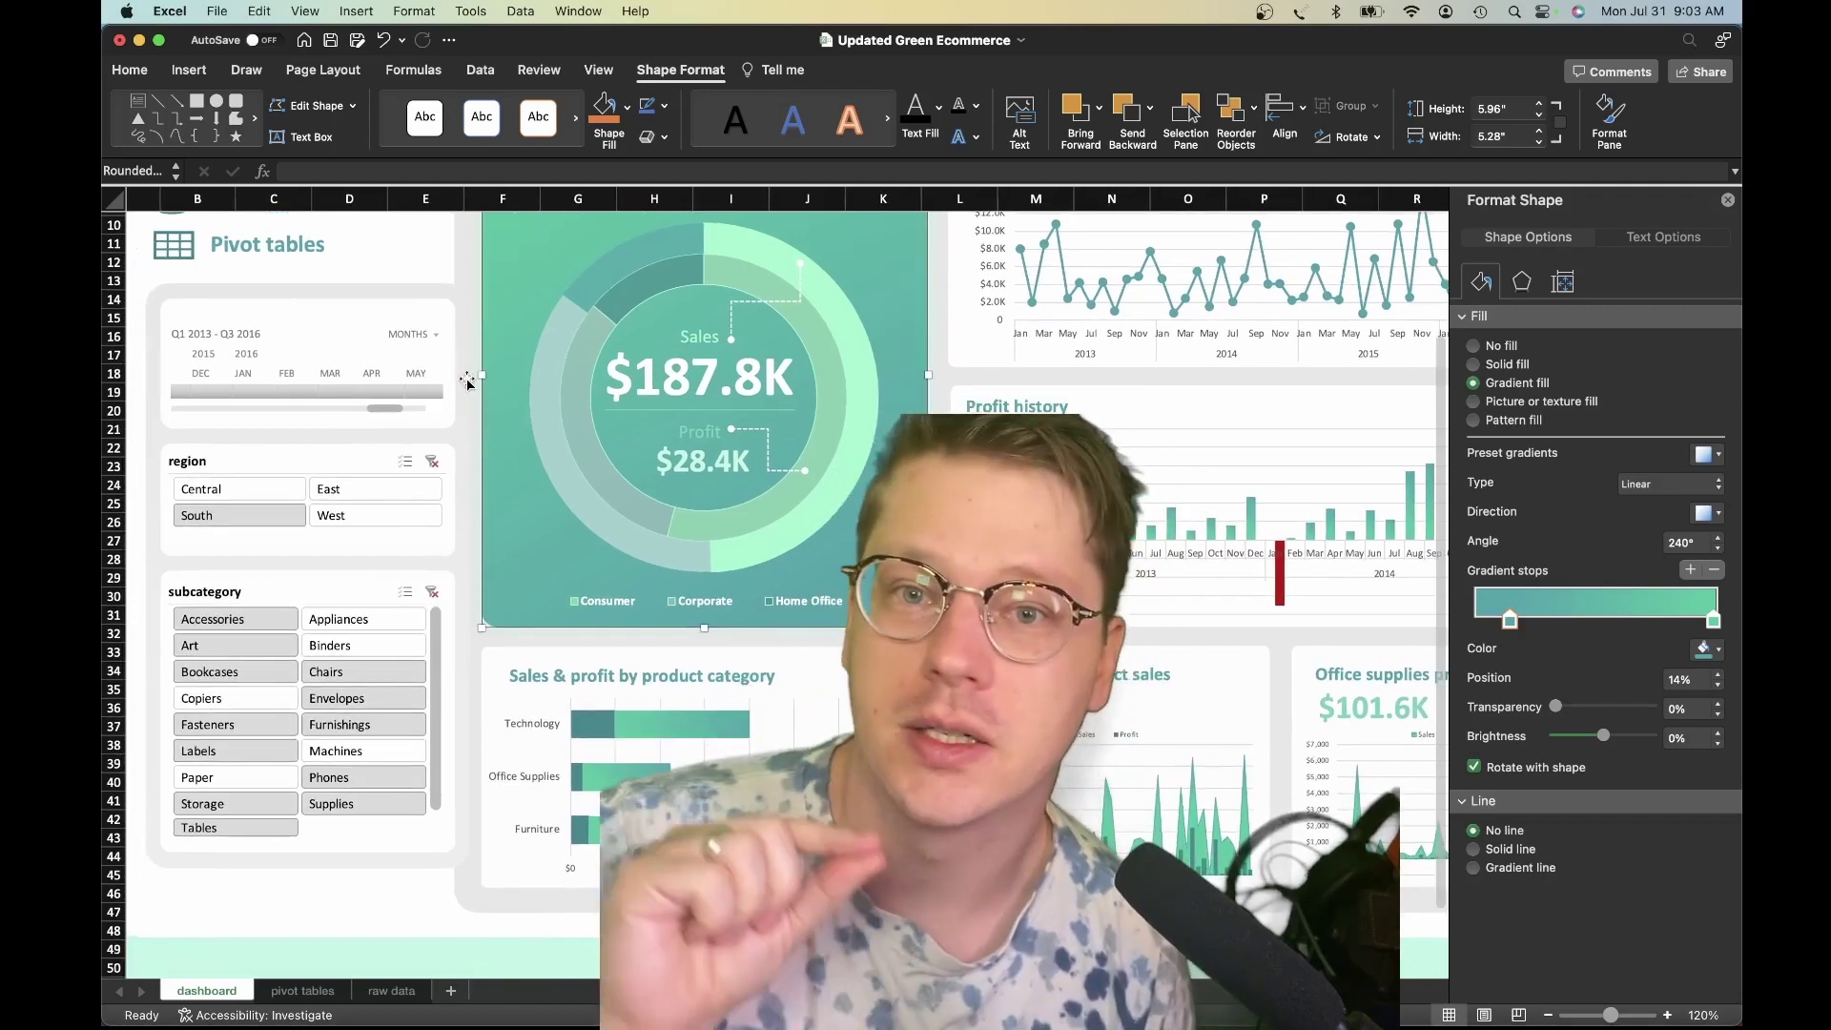
- Enable slicer Multi-Select and toggle East, West and Central to leave Central, South and West selected
scroll(458, 371, up, 1)
scroll(458, 371, left, 1)
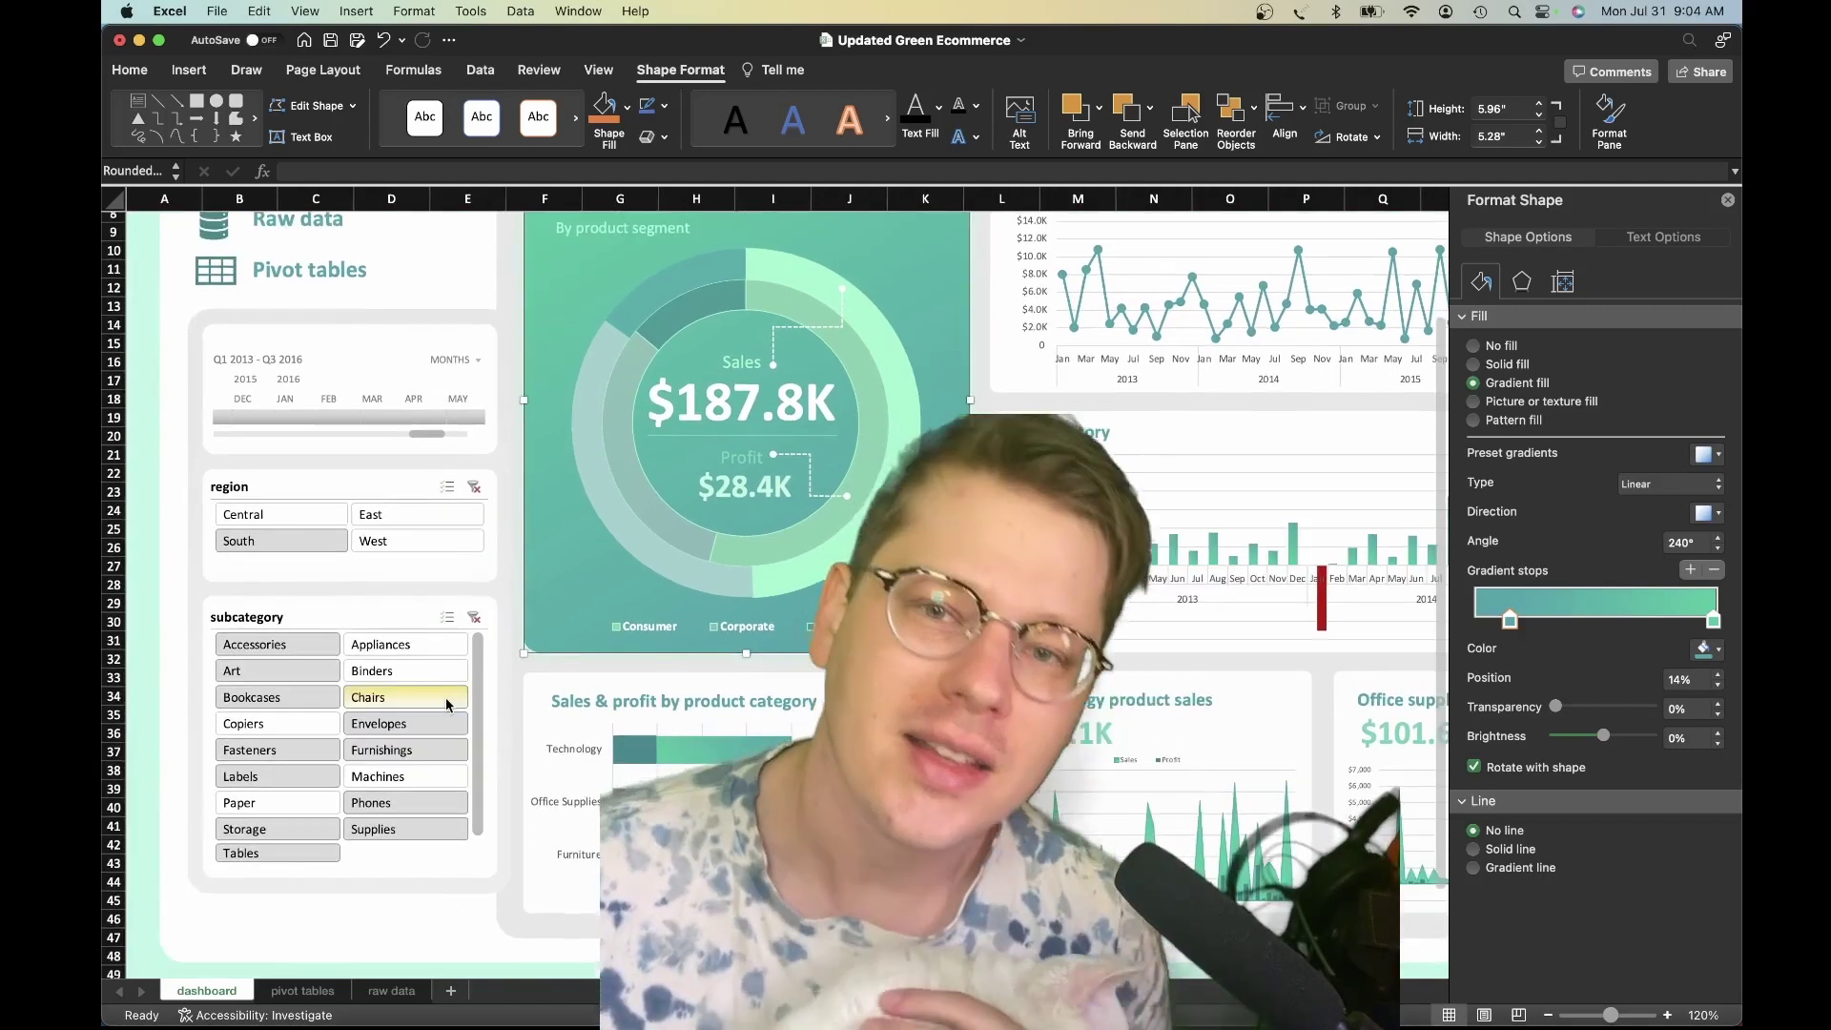
click(447, 487)
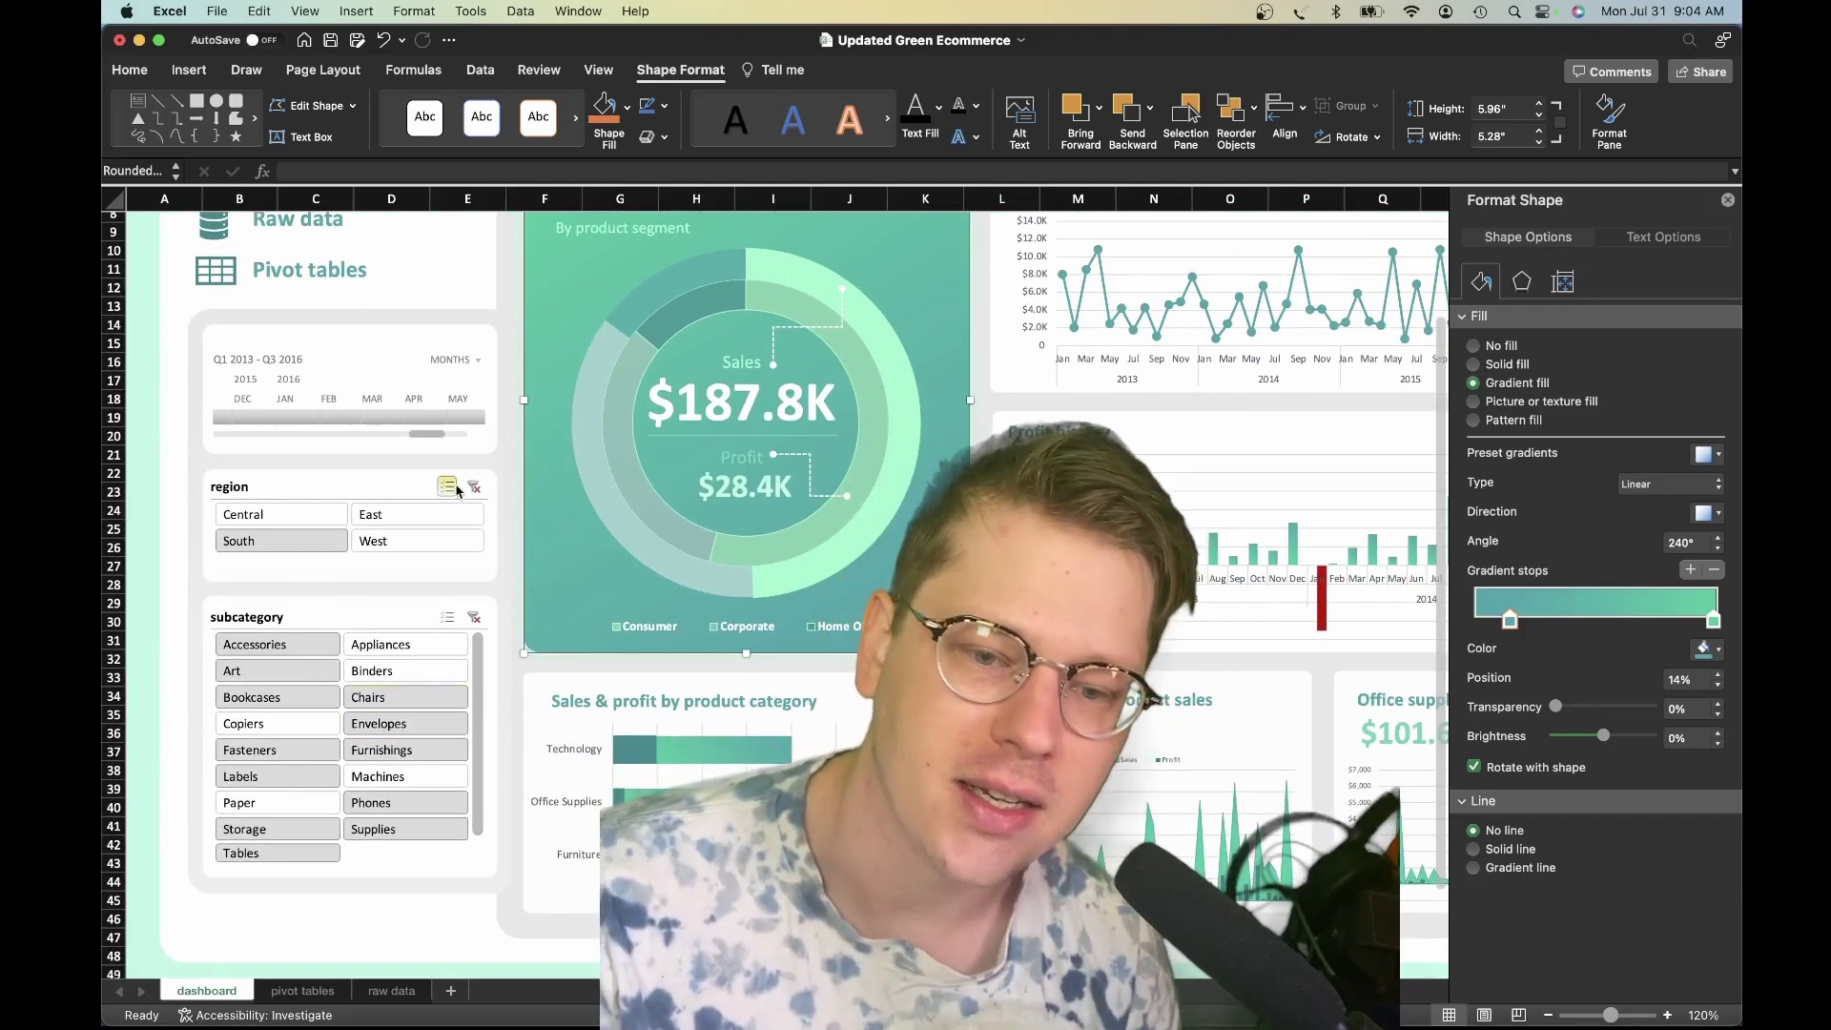
click(399, 547)
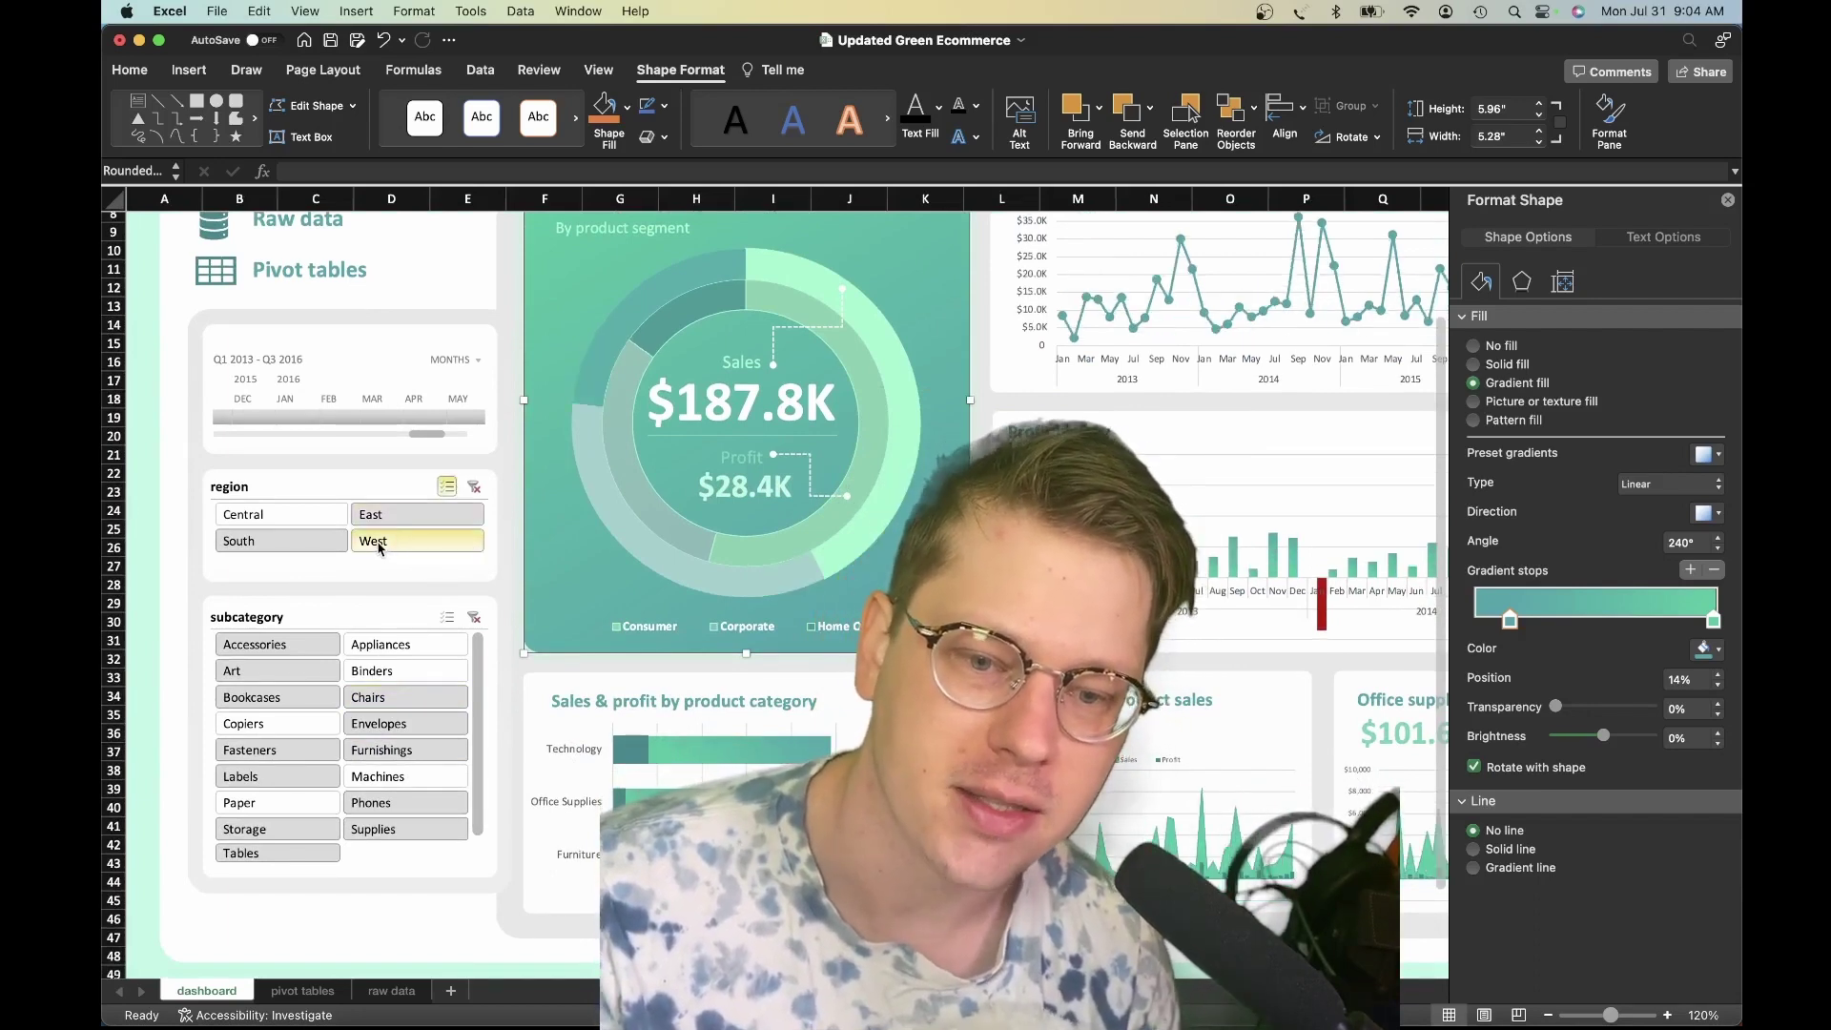
click(388, 525)
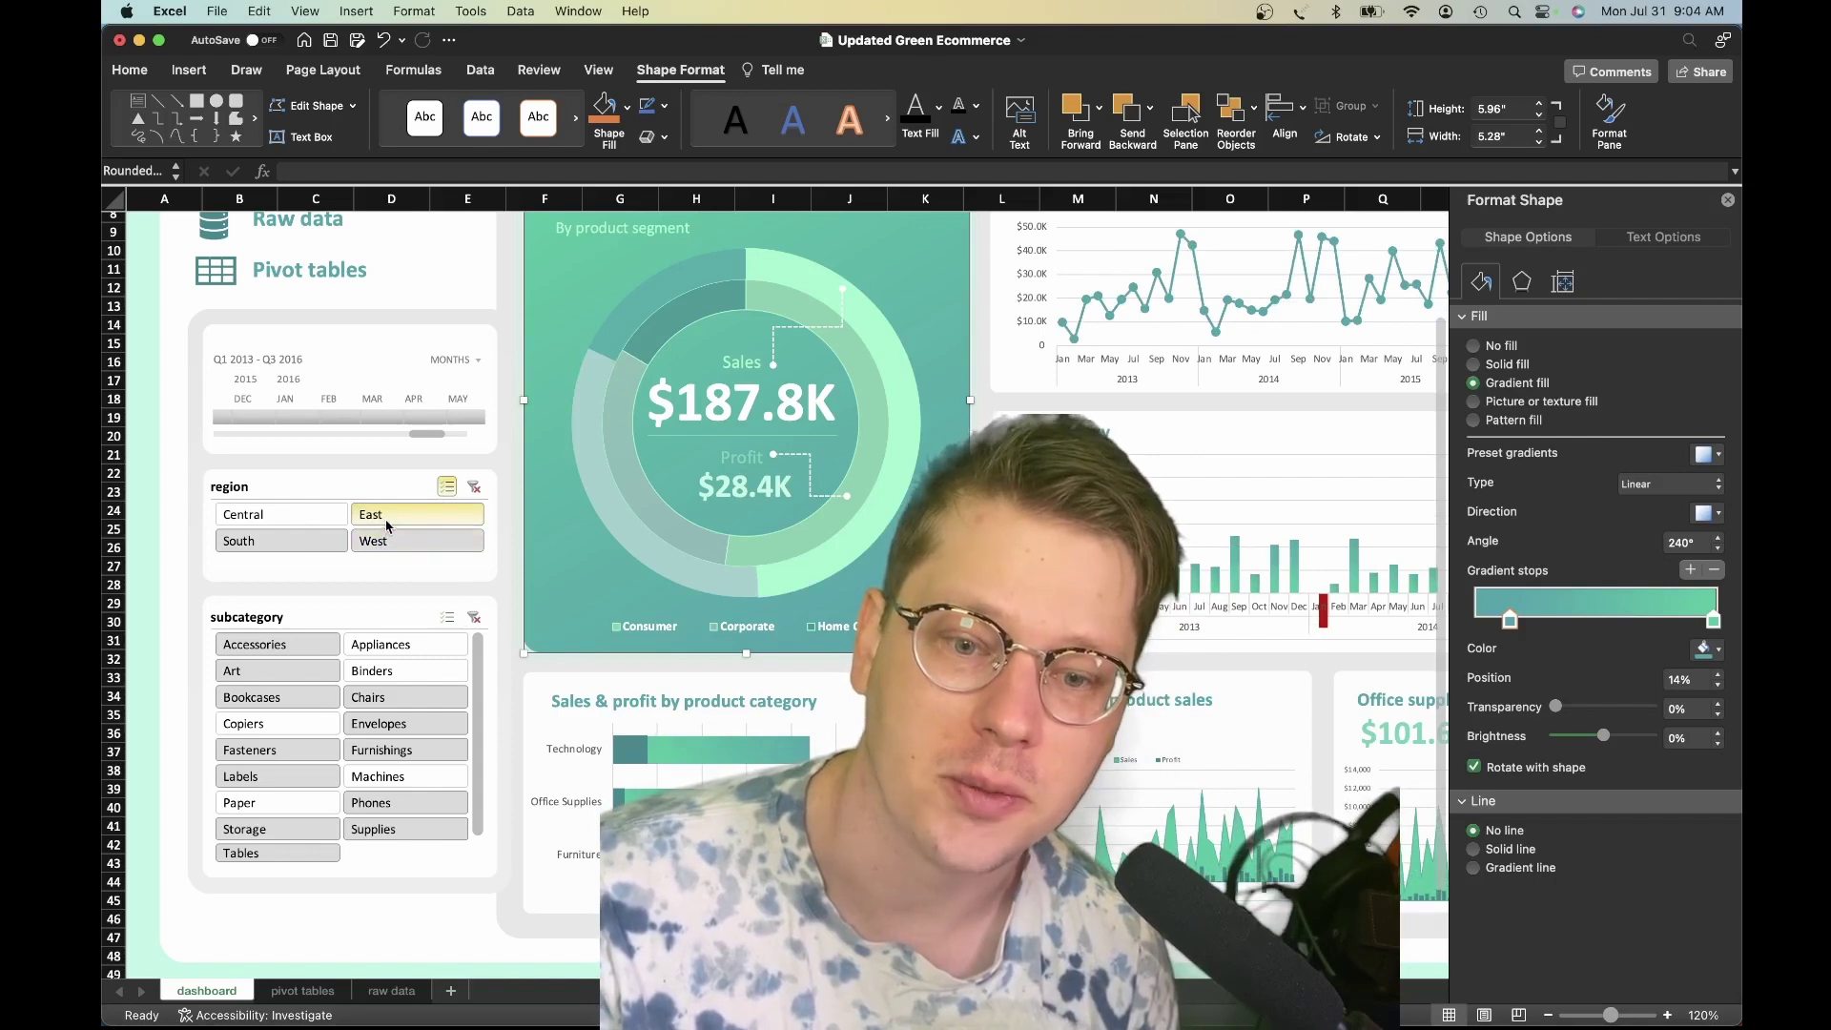
click(389, 537)
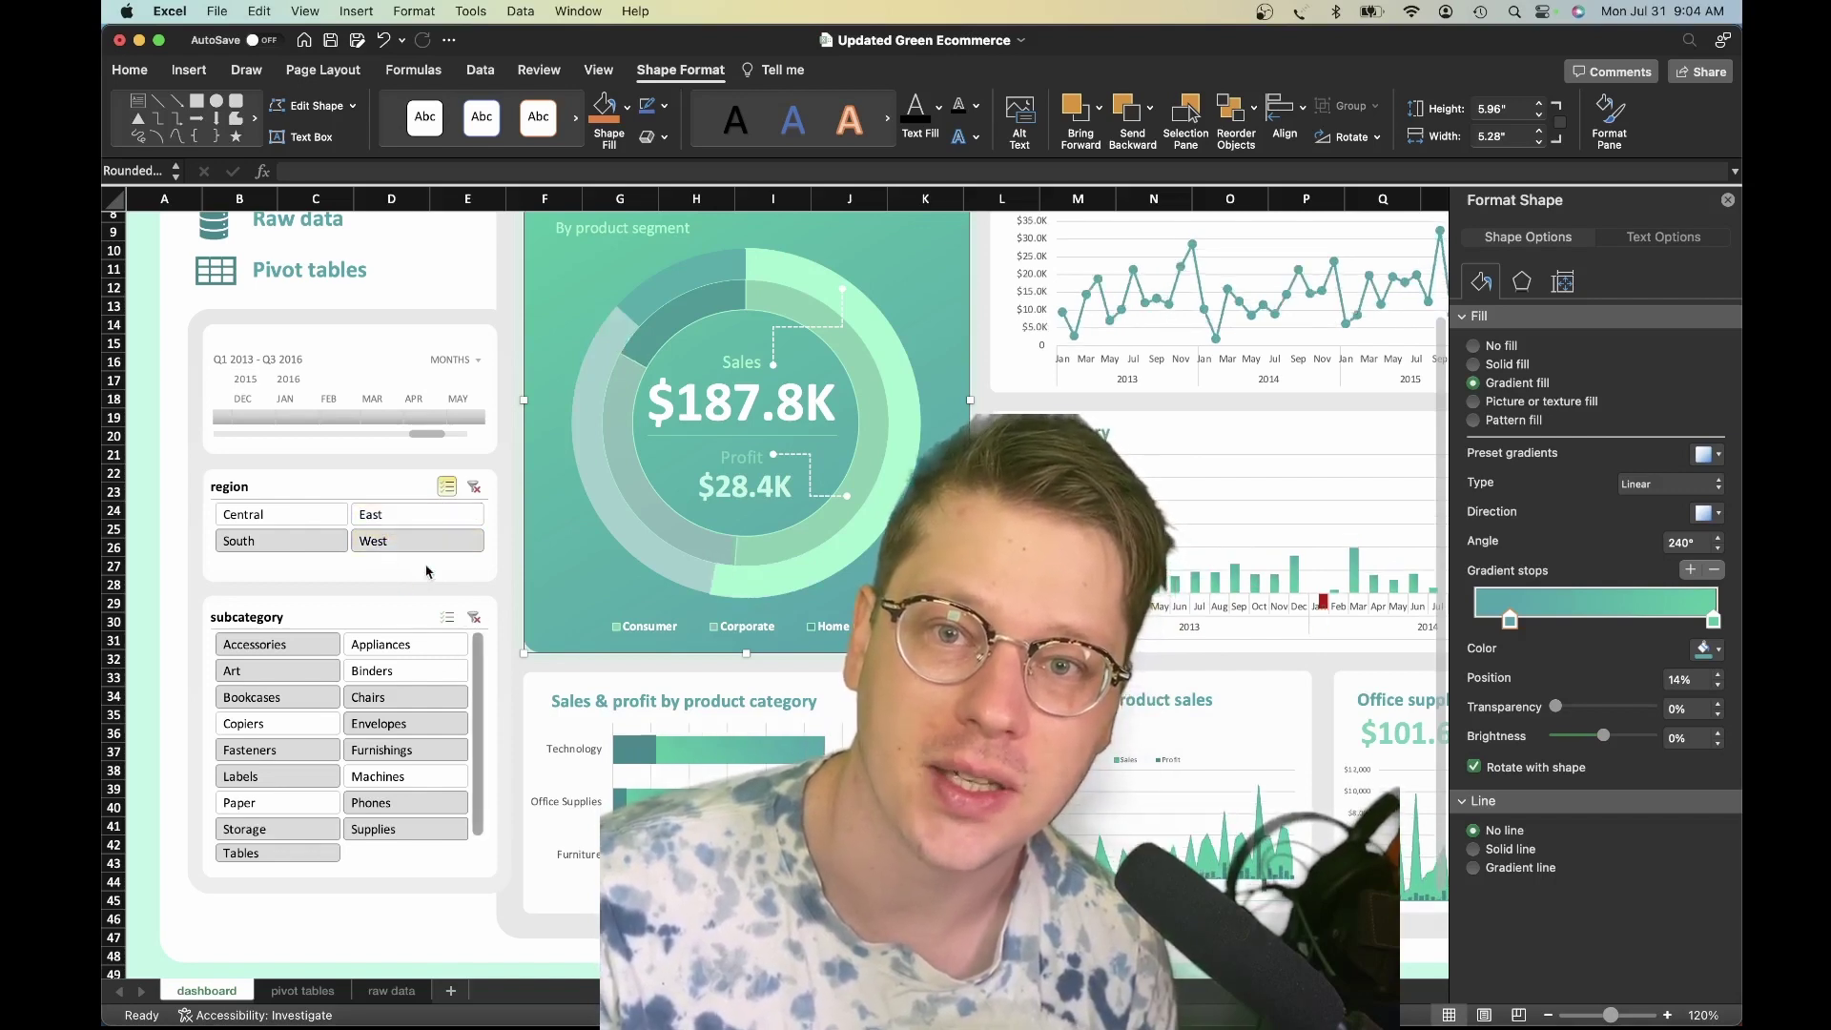
scroll(421, 625, down, 2)
scroll(422, 625, up, 5)
click(336, 672)
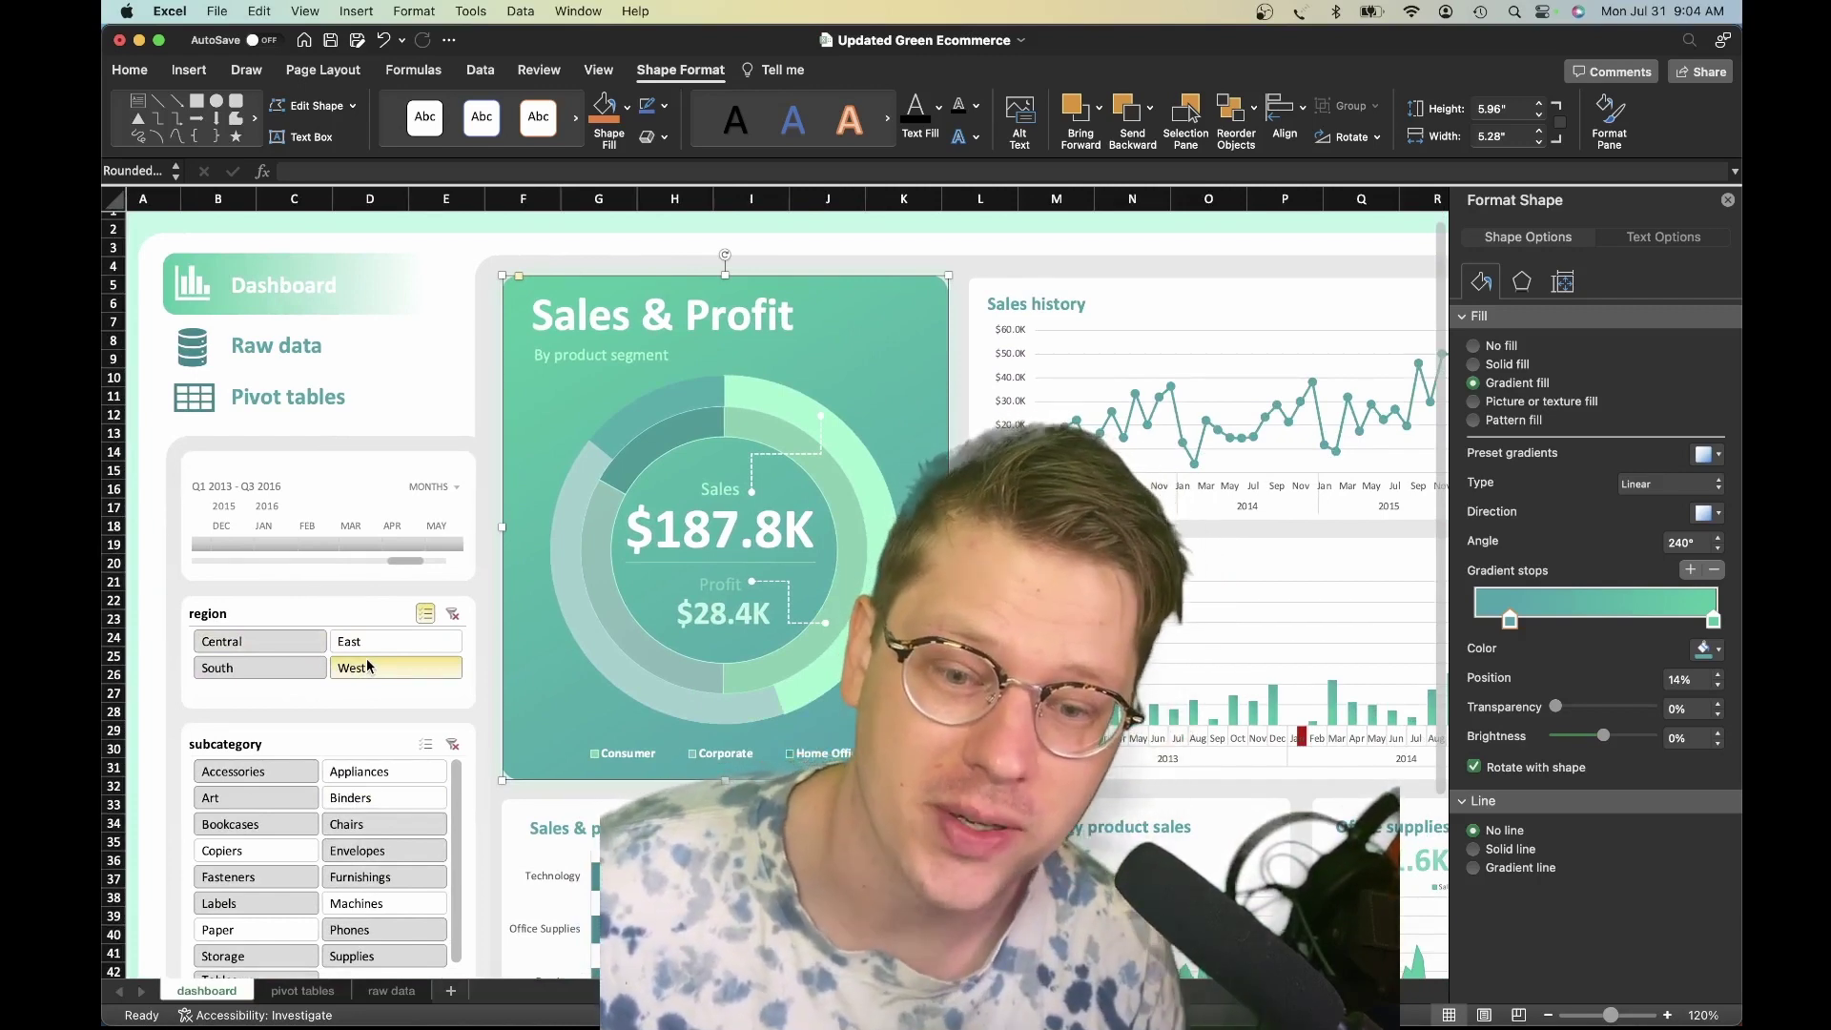
click(325, 639)
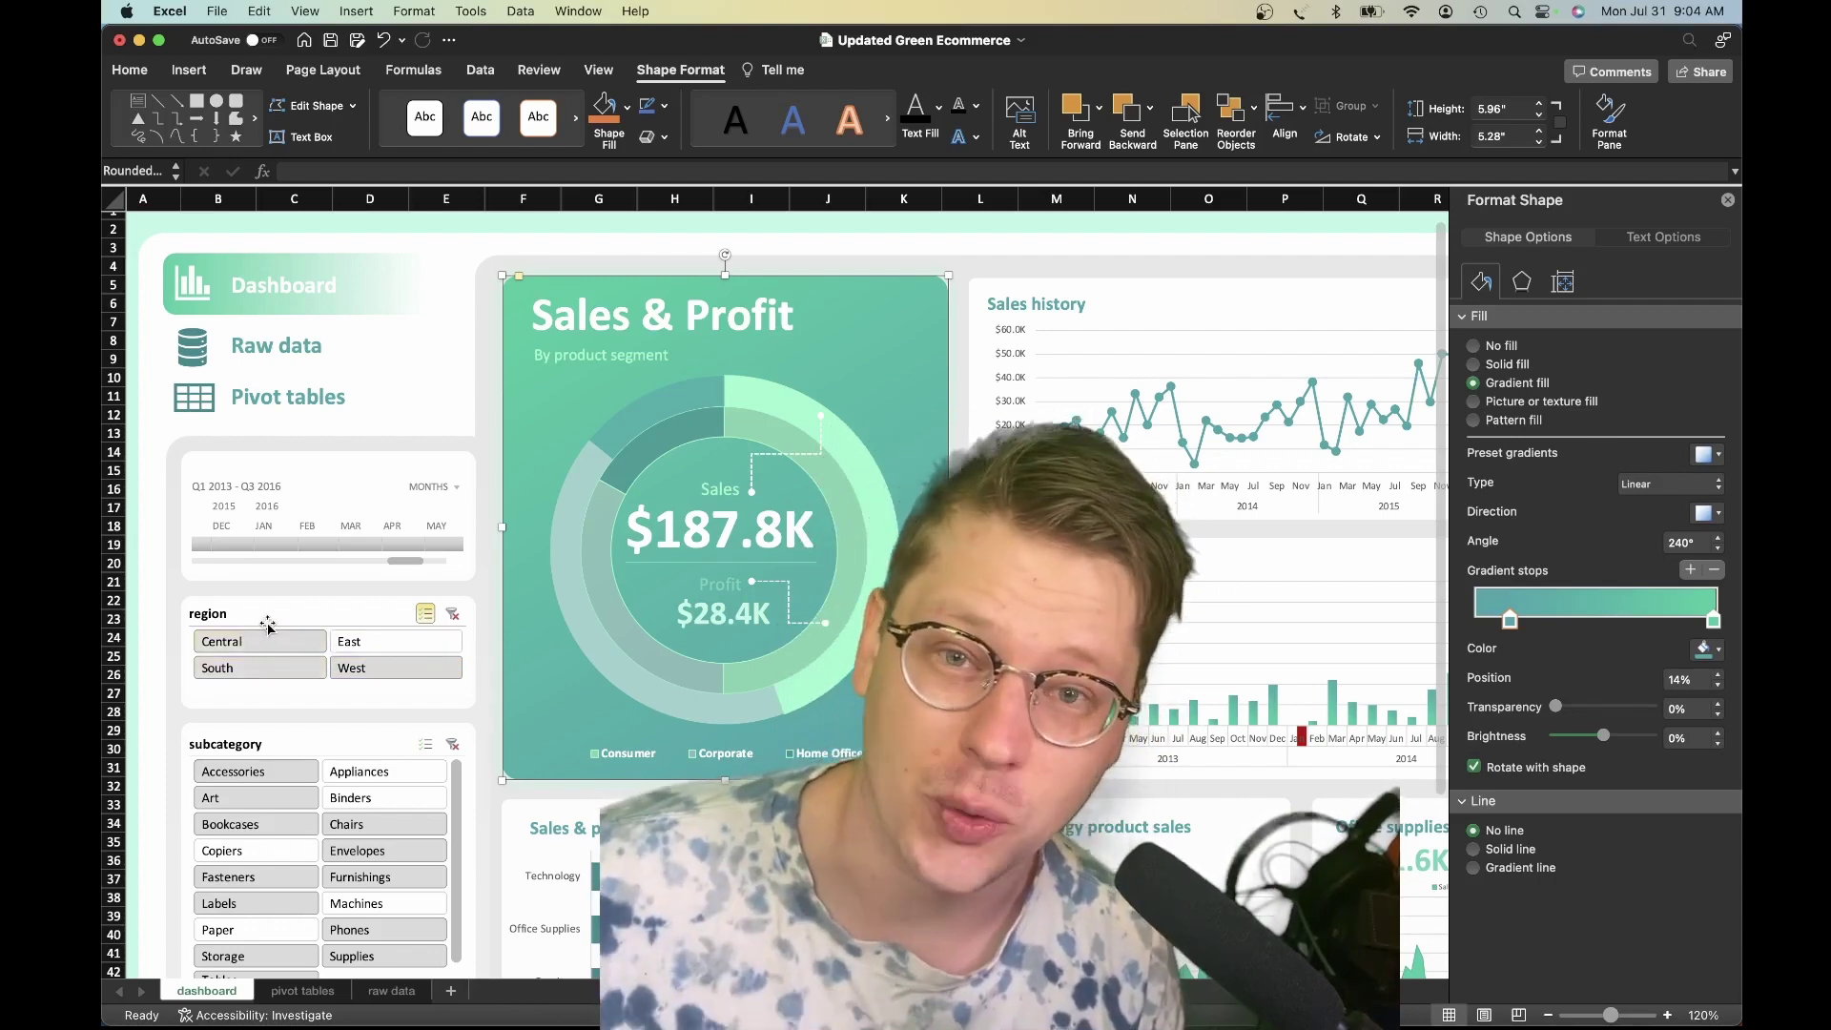
scroll(247, 782, down, 1)
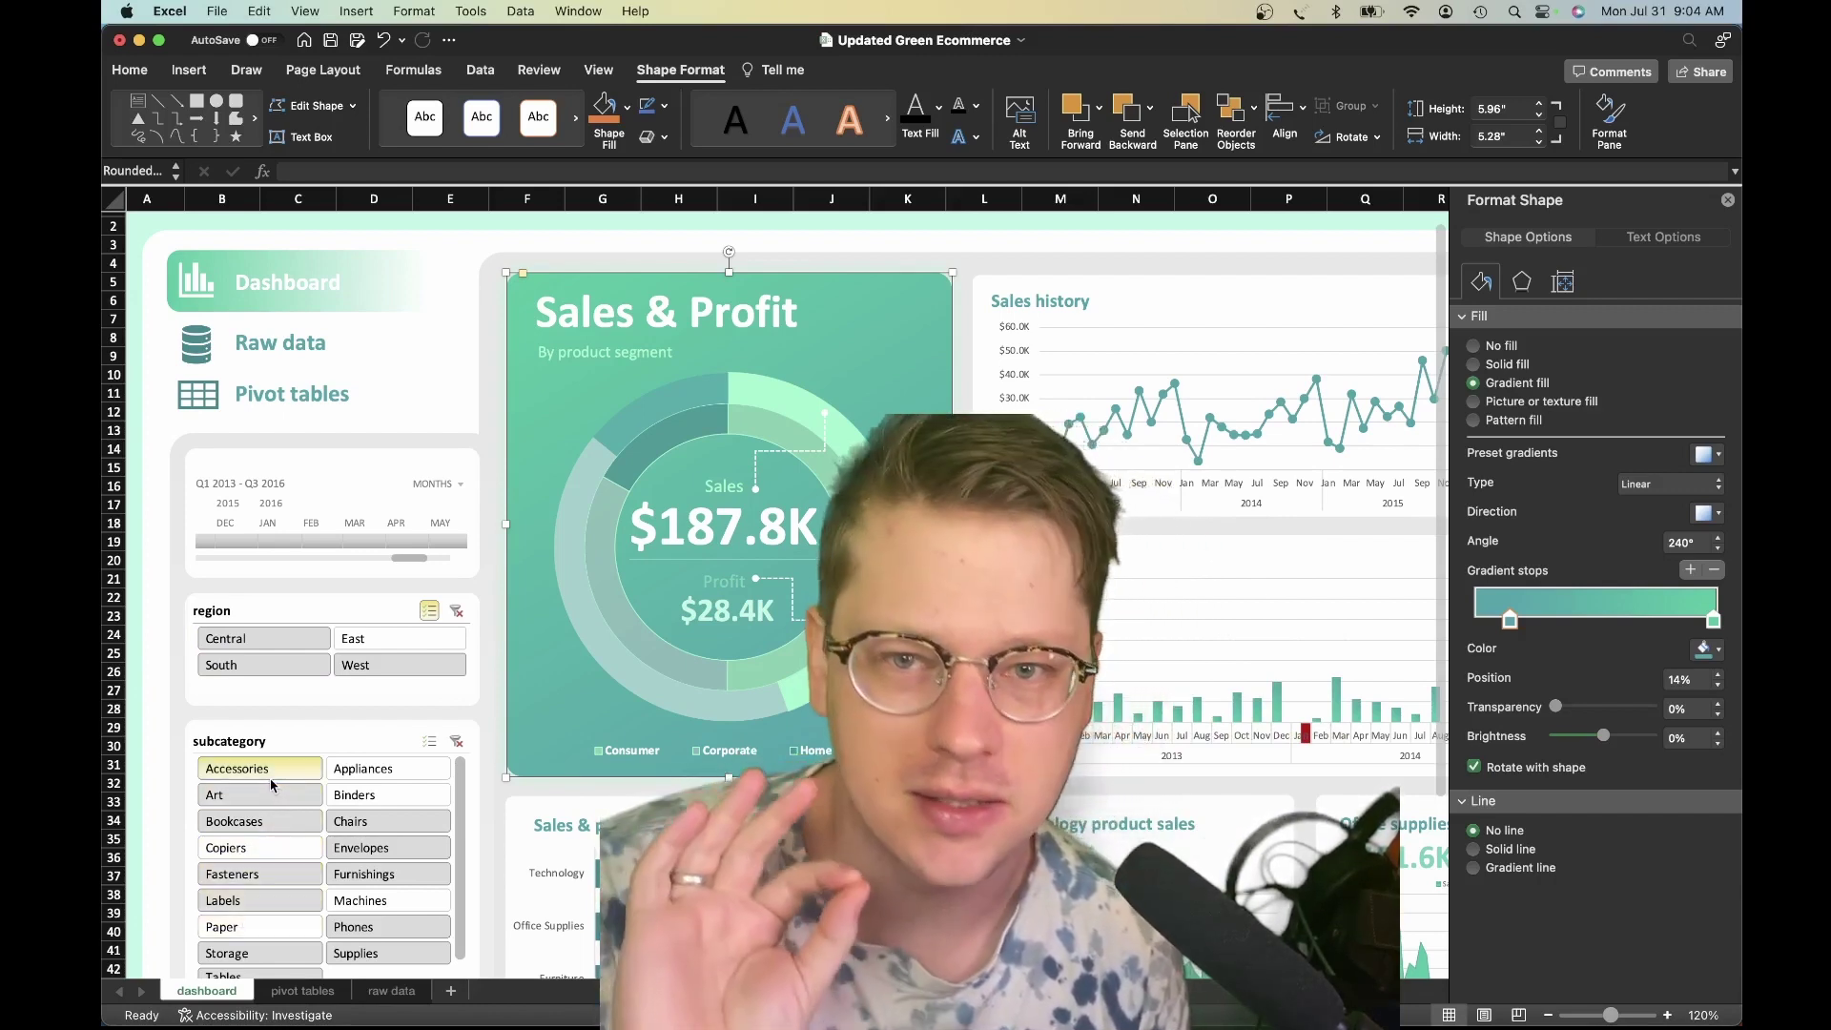
scroll(725, 751, down, 5)
scroll(725, 751, up, 5)
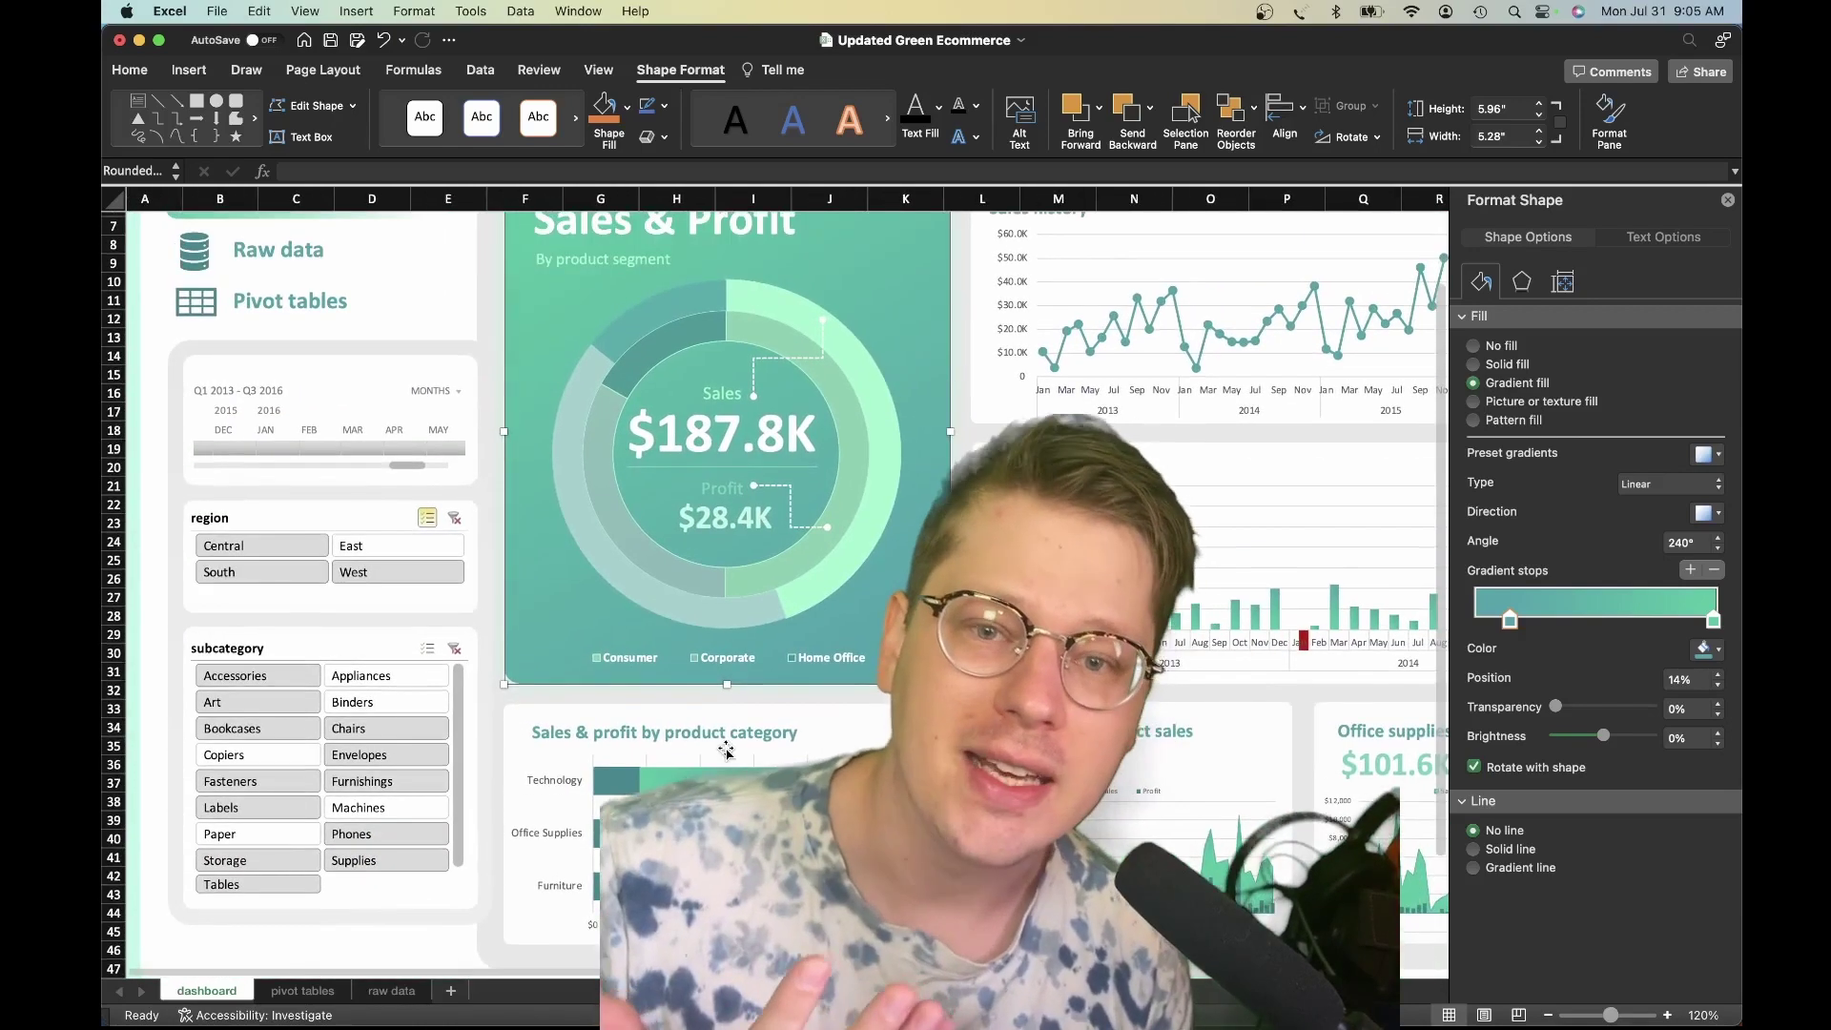
scroll(725, 751, right, 6)
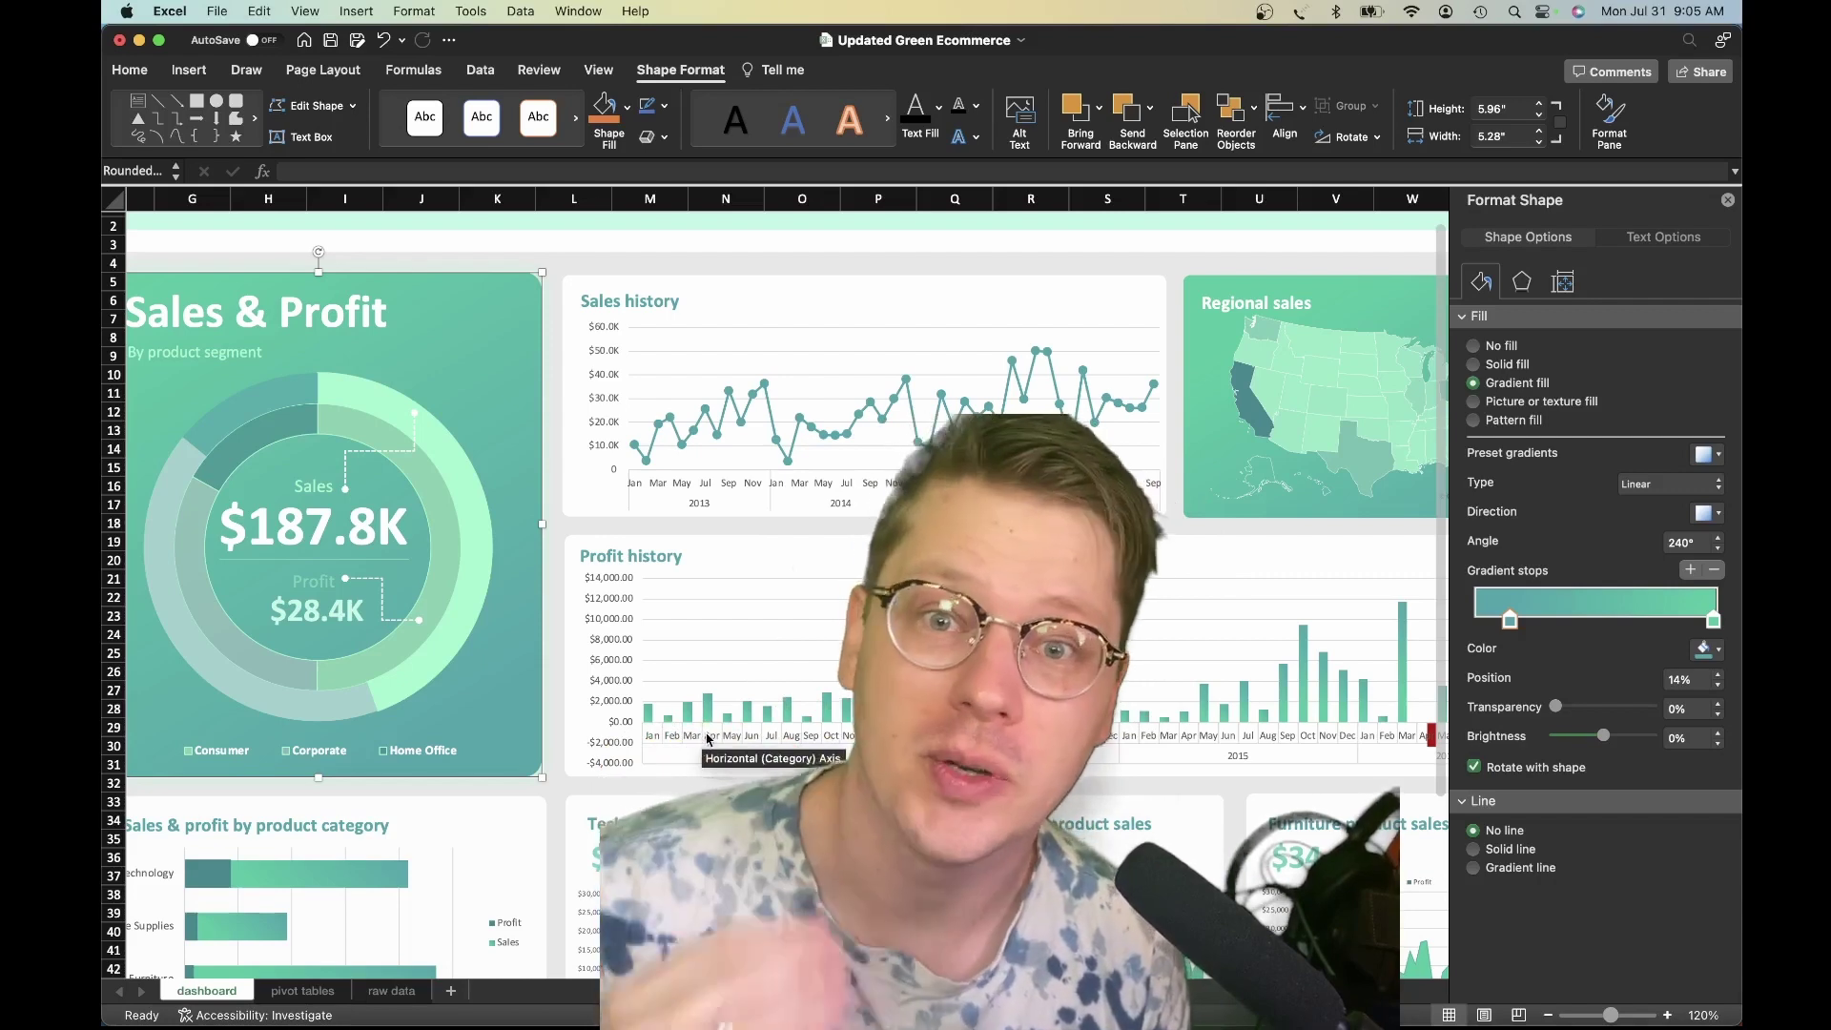
scroll(706, 749, down, 5)
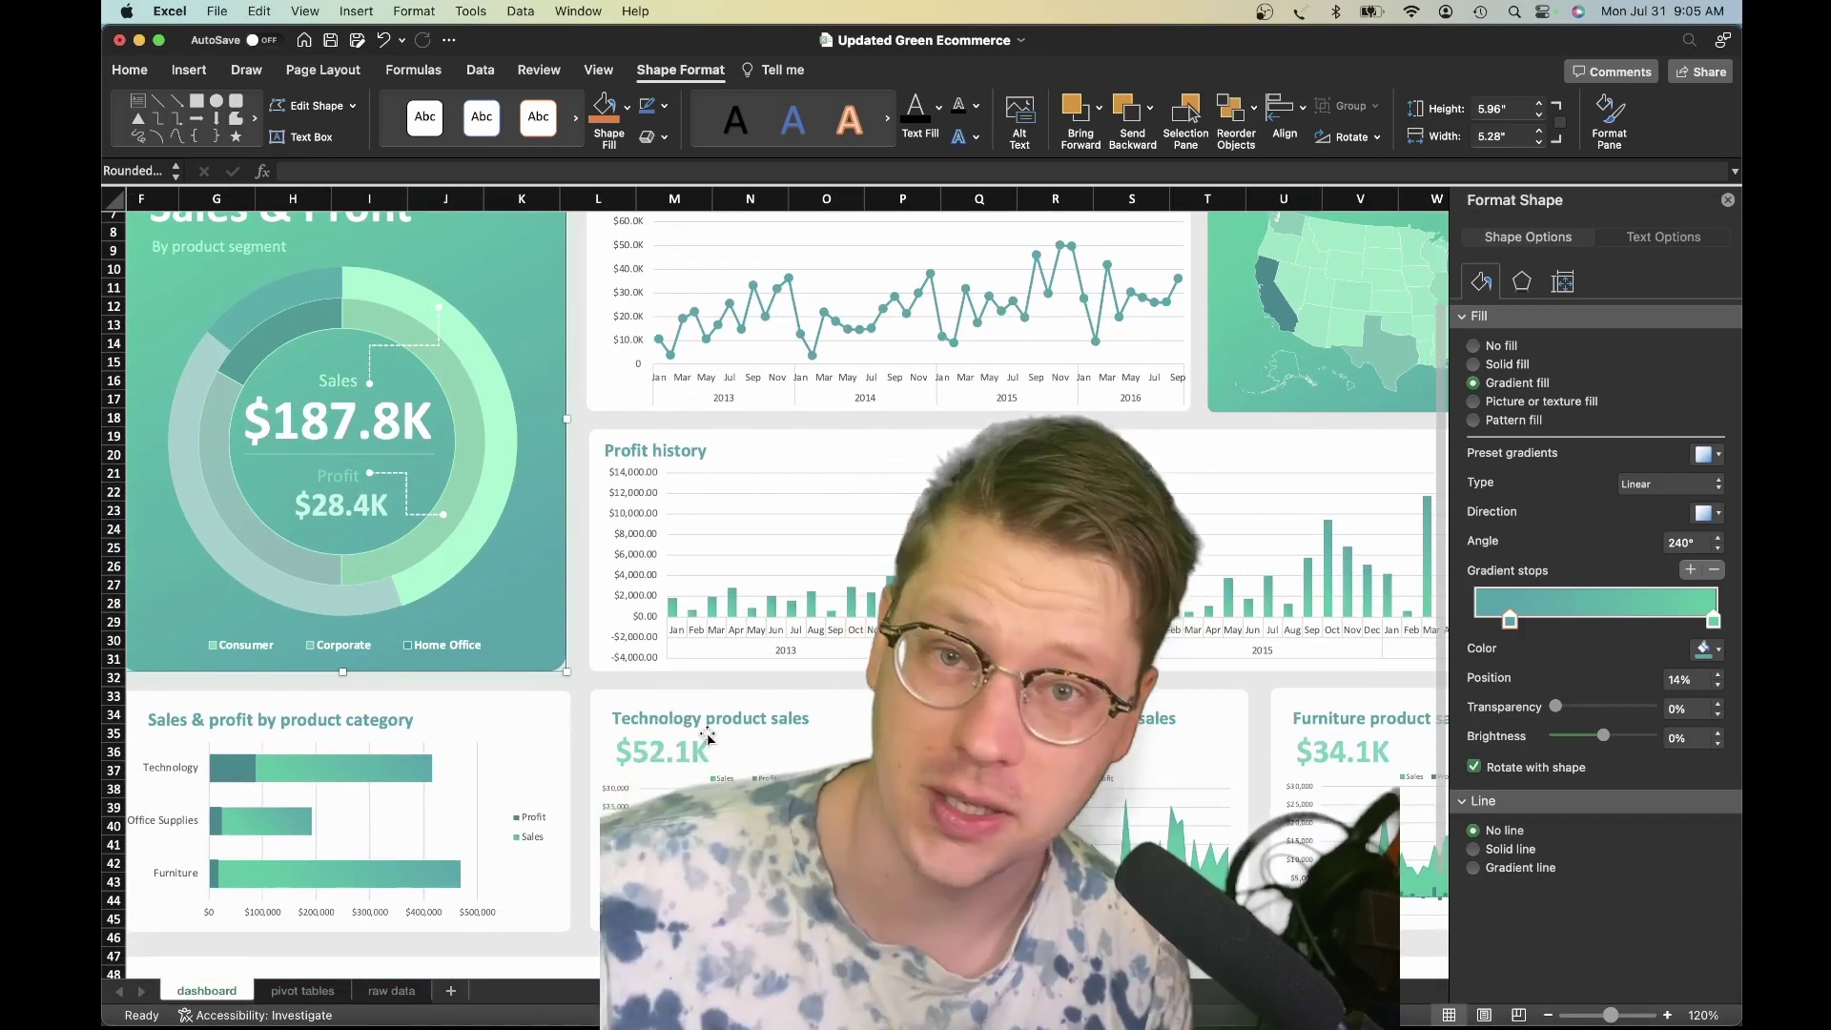
scroll(733, 736, down, 1)
scroll(733, 737, up, 8)
scroll(733, 736, right, 7)
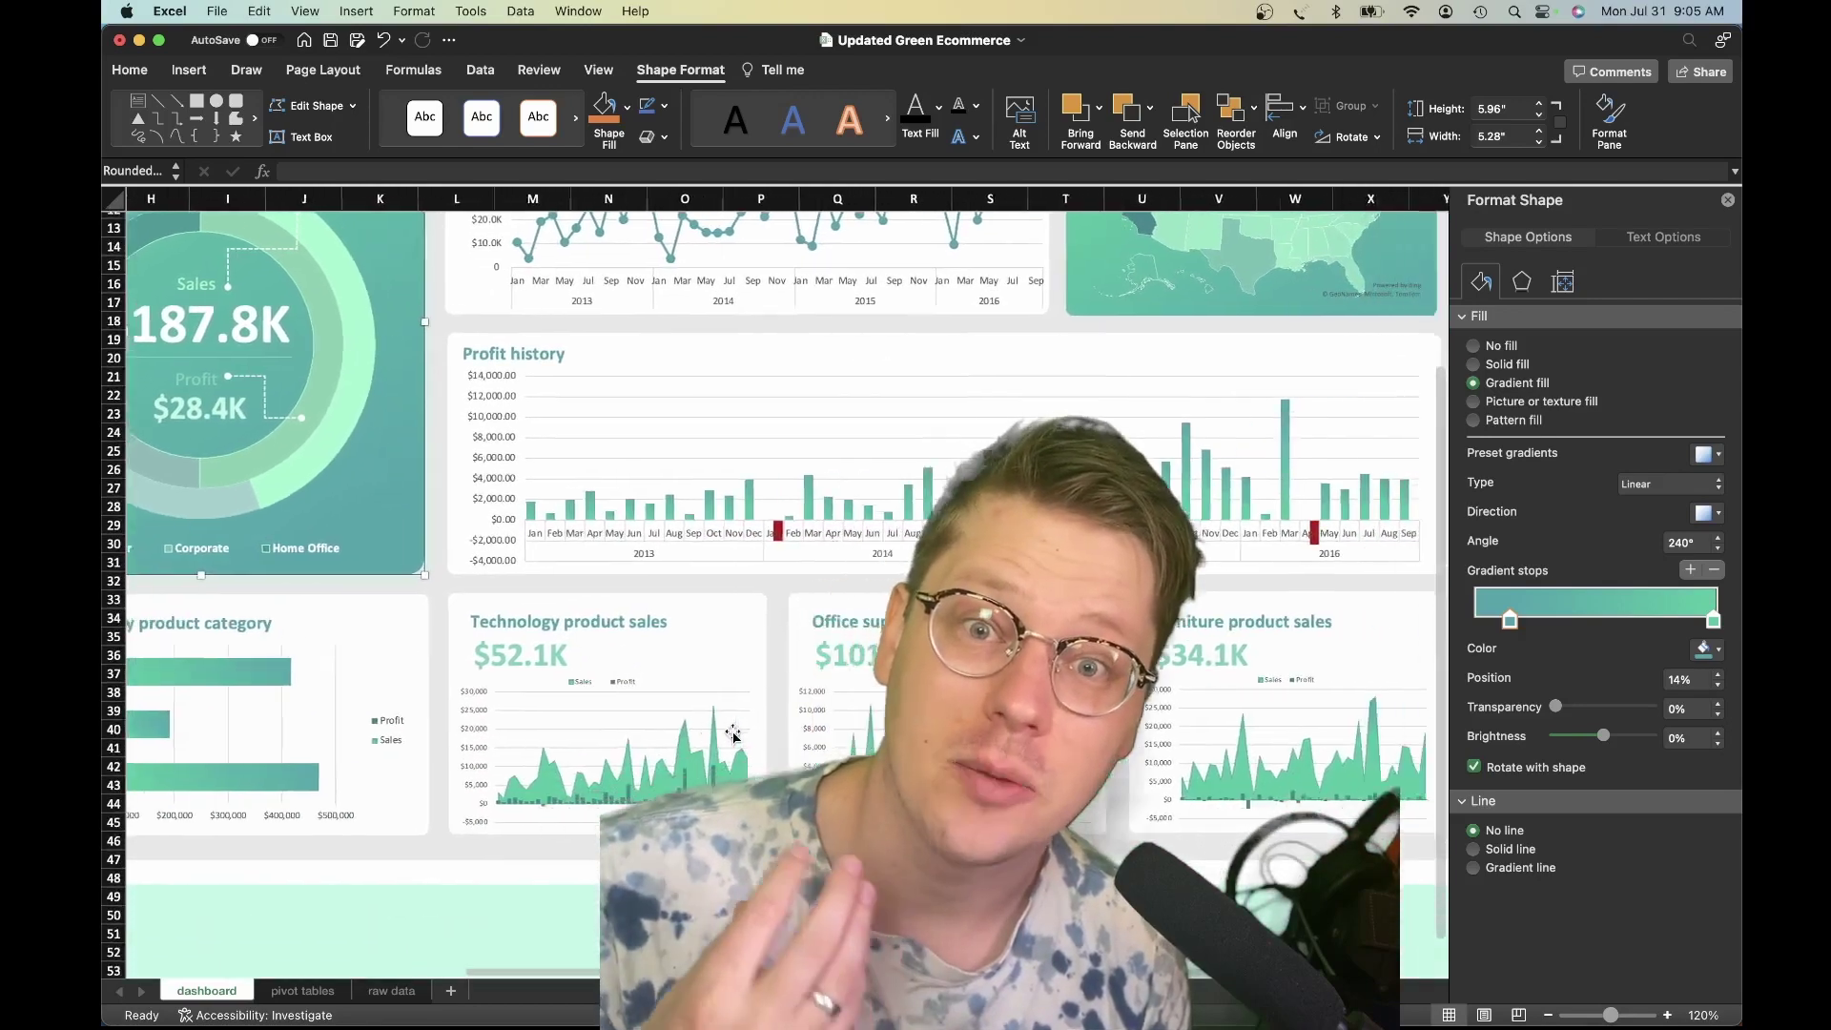
scroll(737, 735, left, 12)
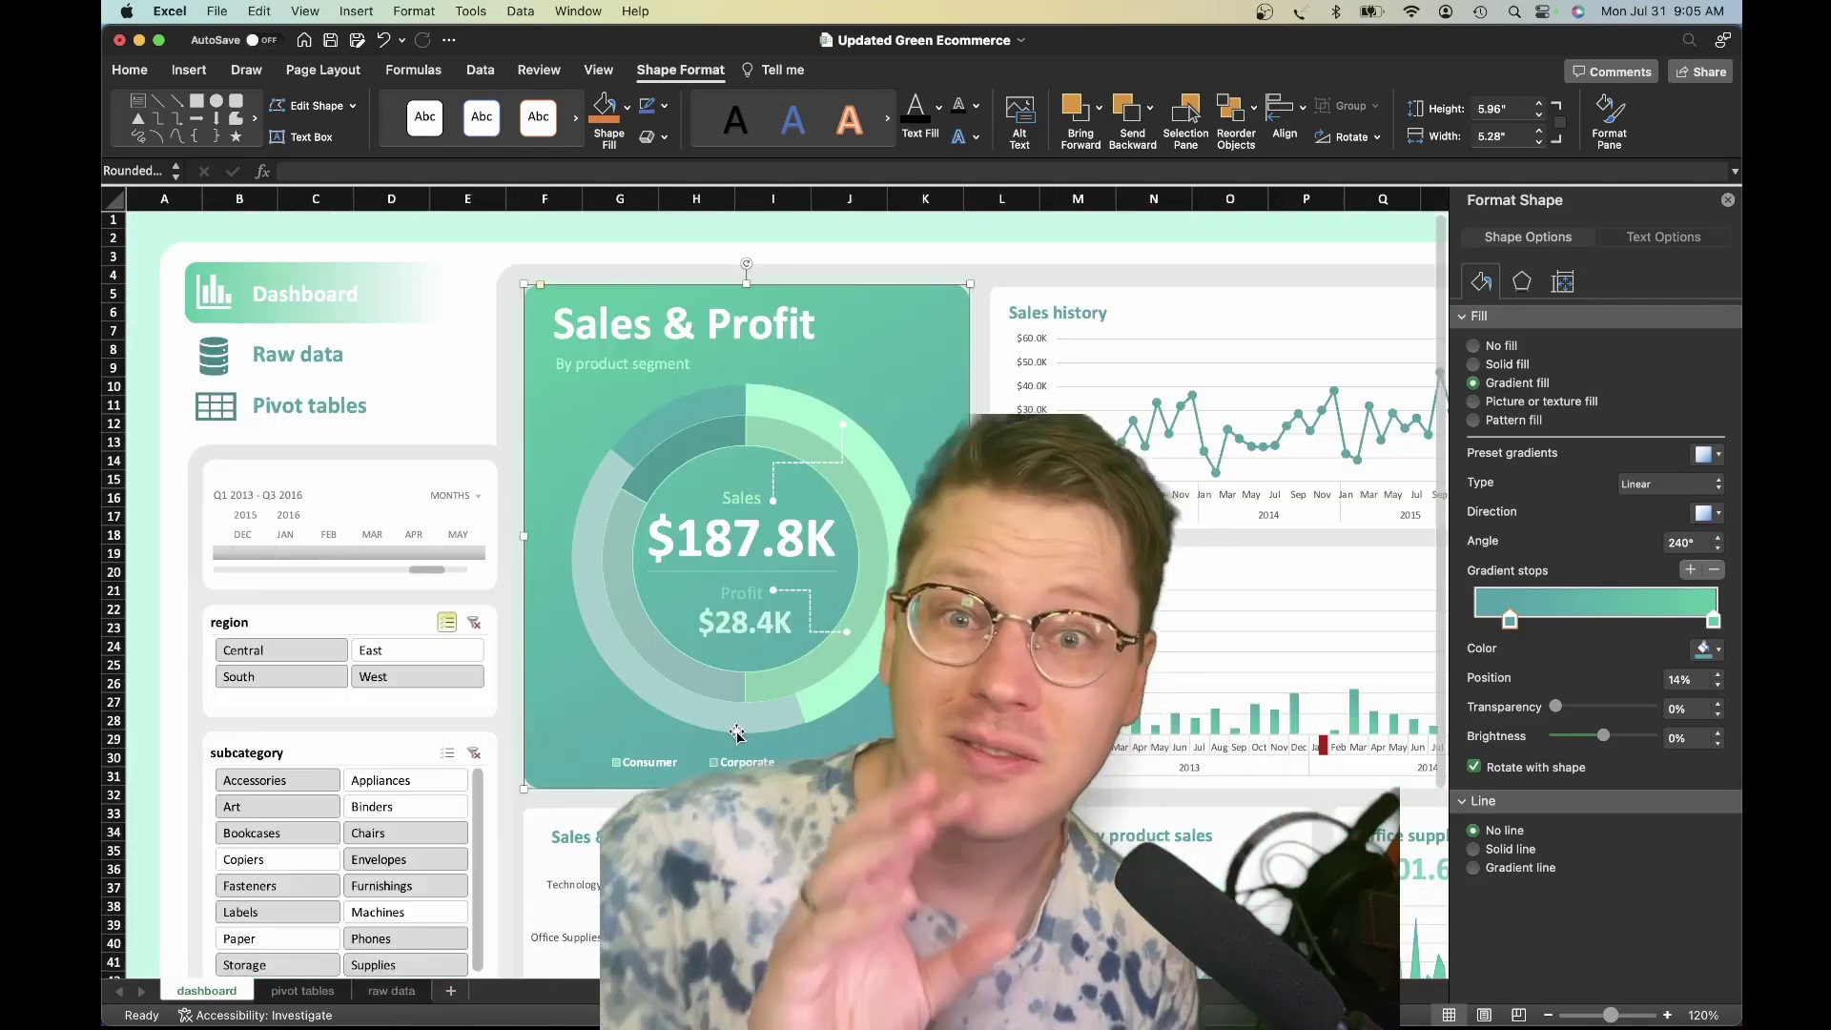